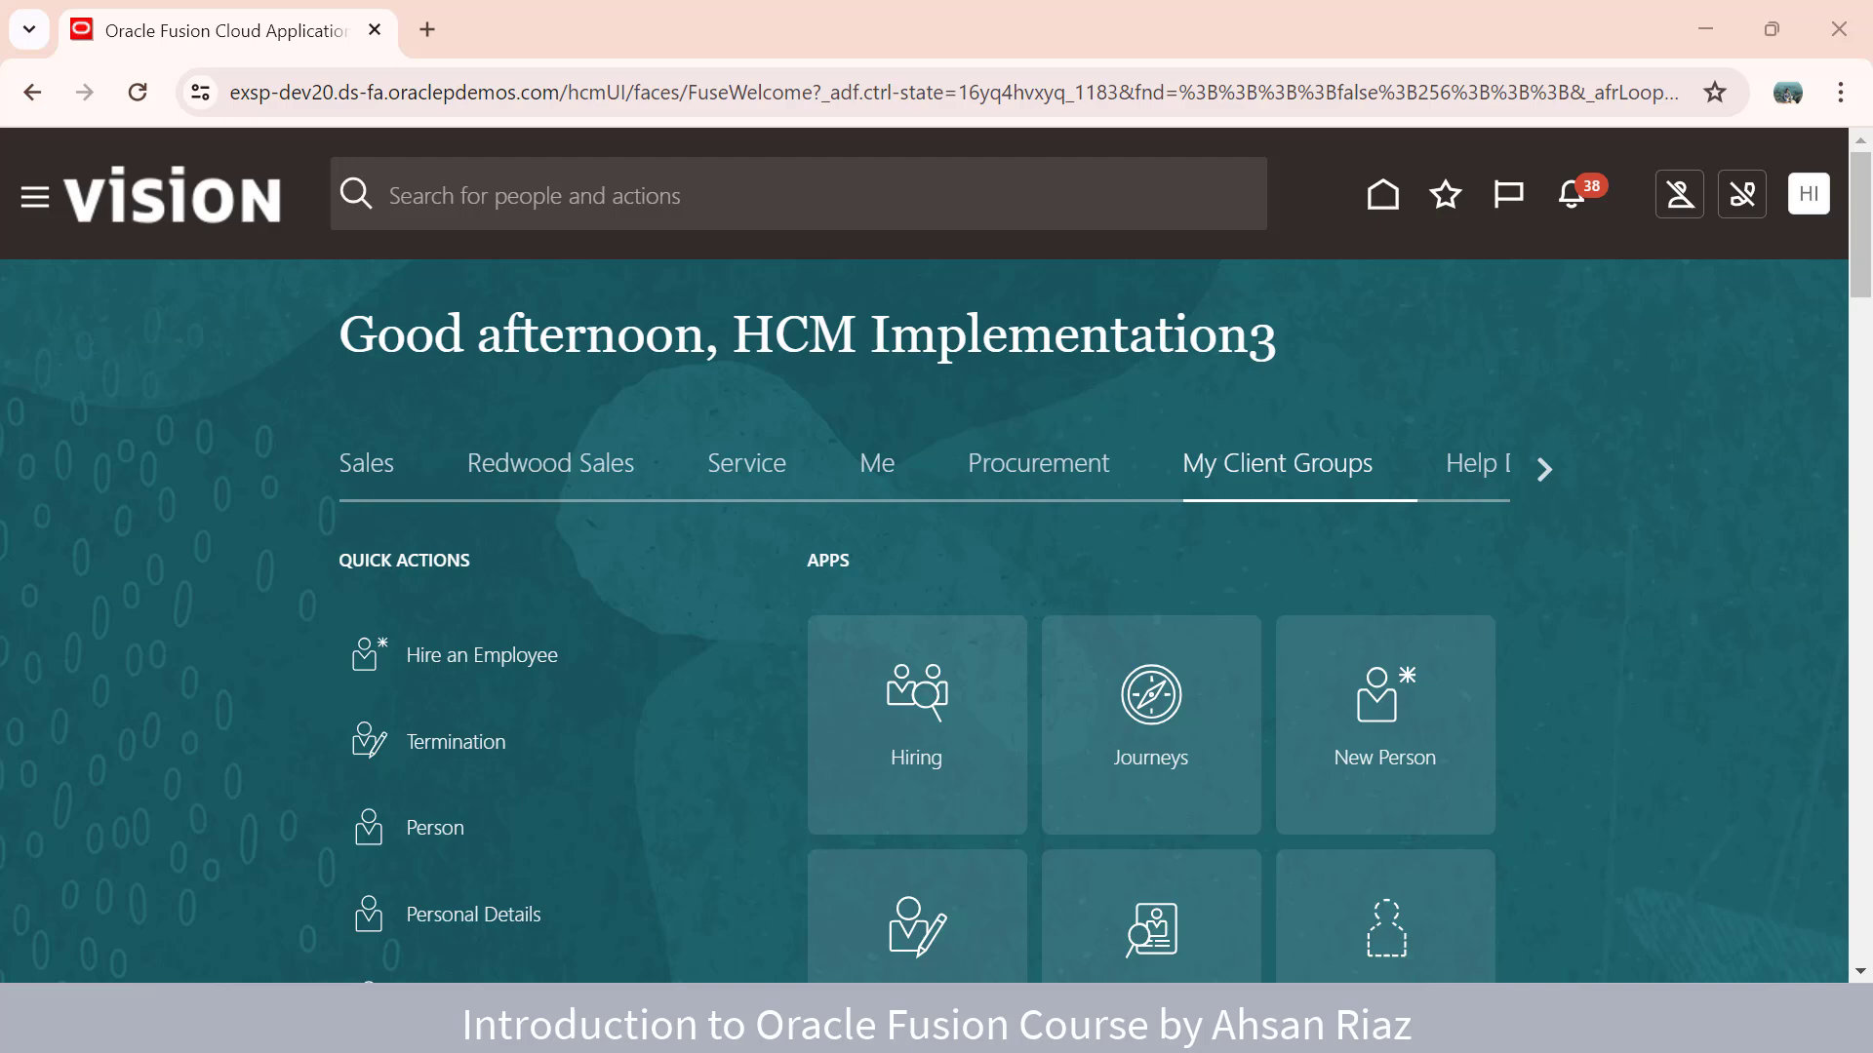
- Bring up the Fusion home page in Chrome and open the Person Management search
{"action": "left_click", "coordinate": [931, 1024]}
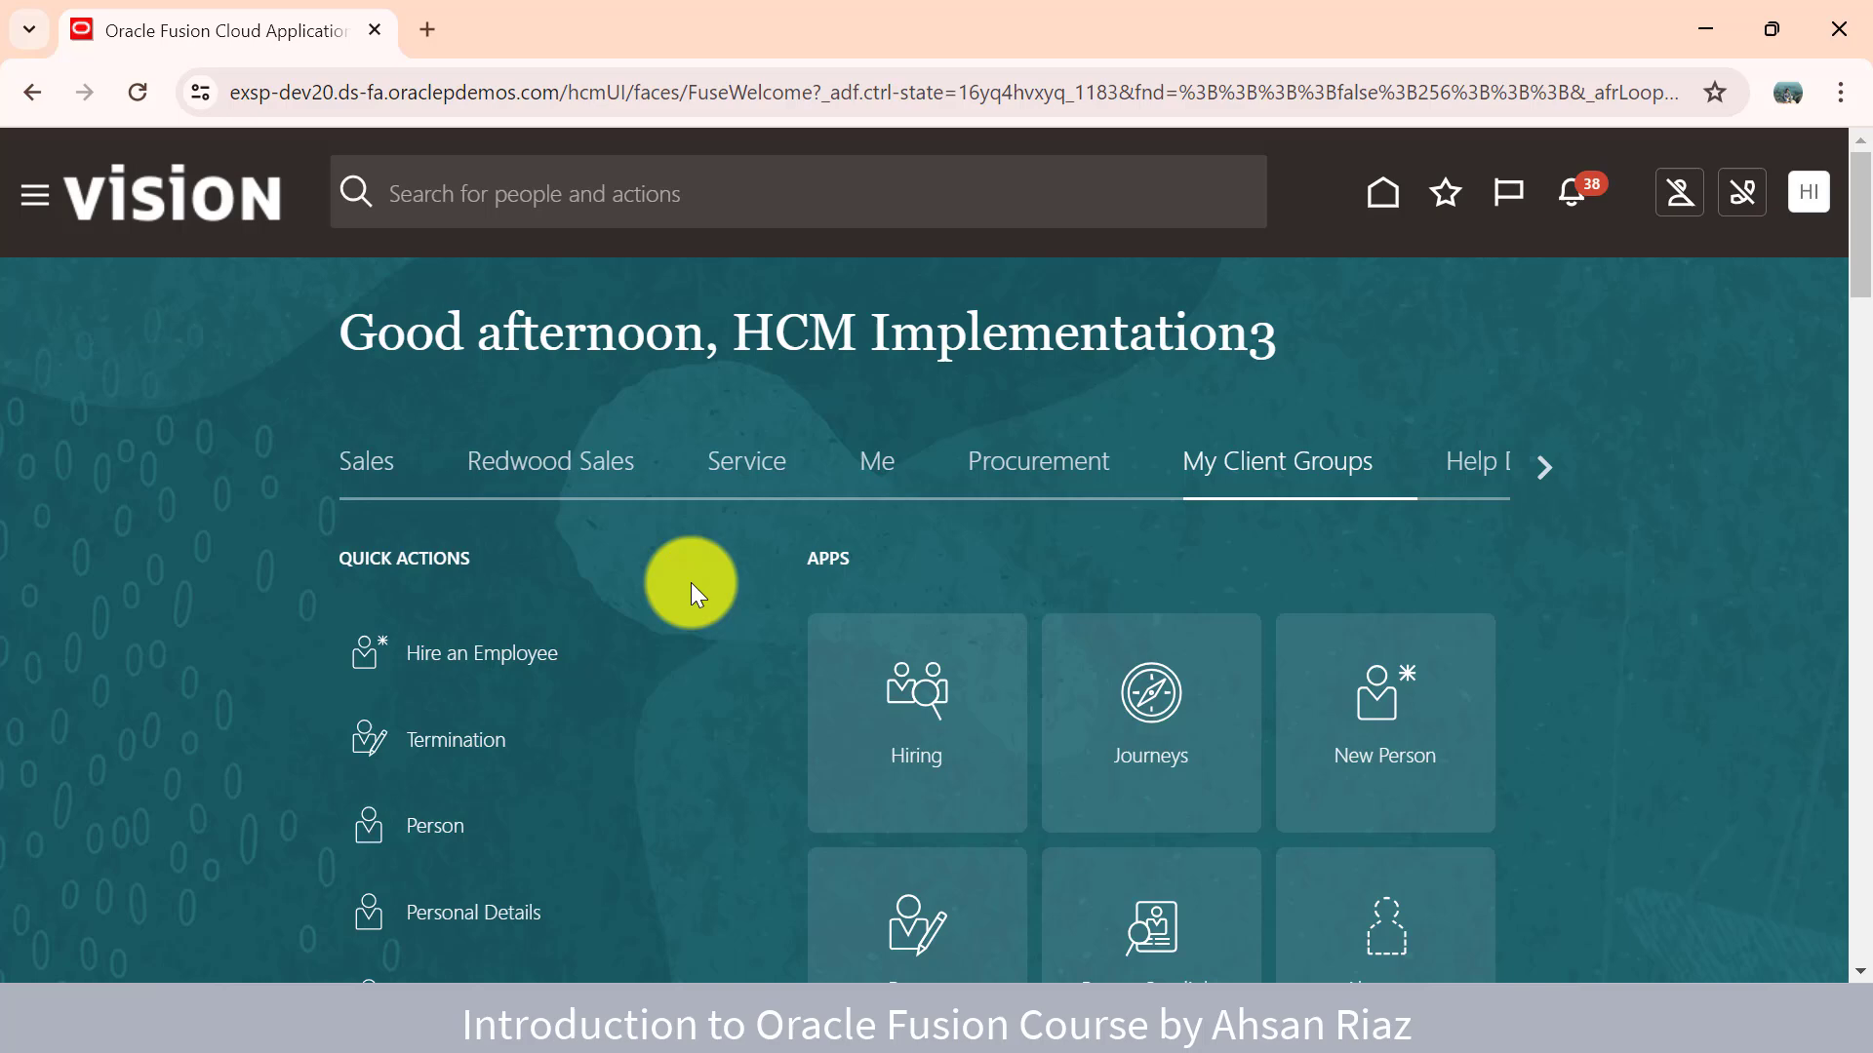
{"action": "scroll", "coordinate": [691, 582], "scroll_direction": "down", "scroll_amount": 1}
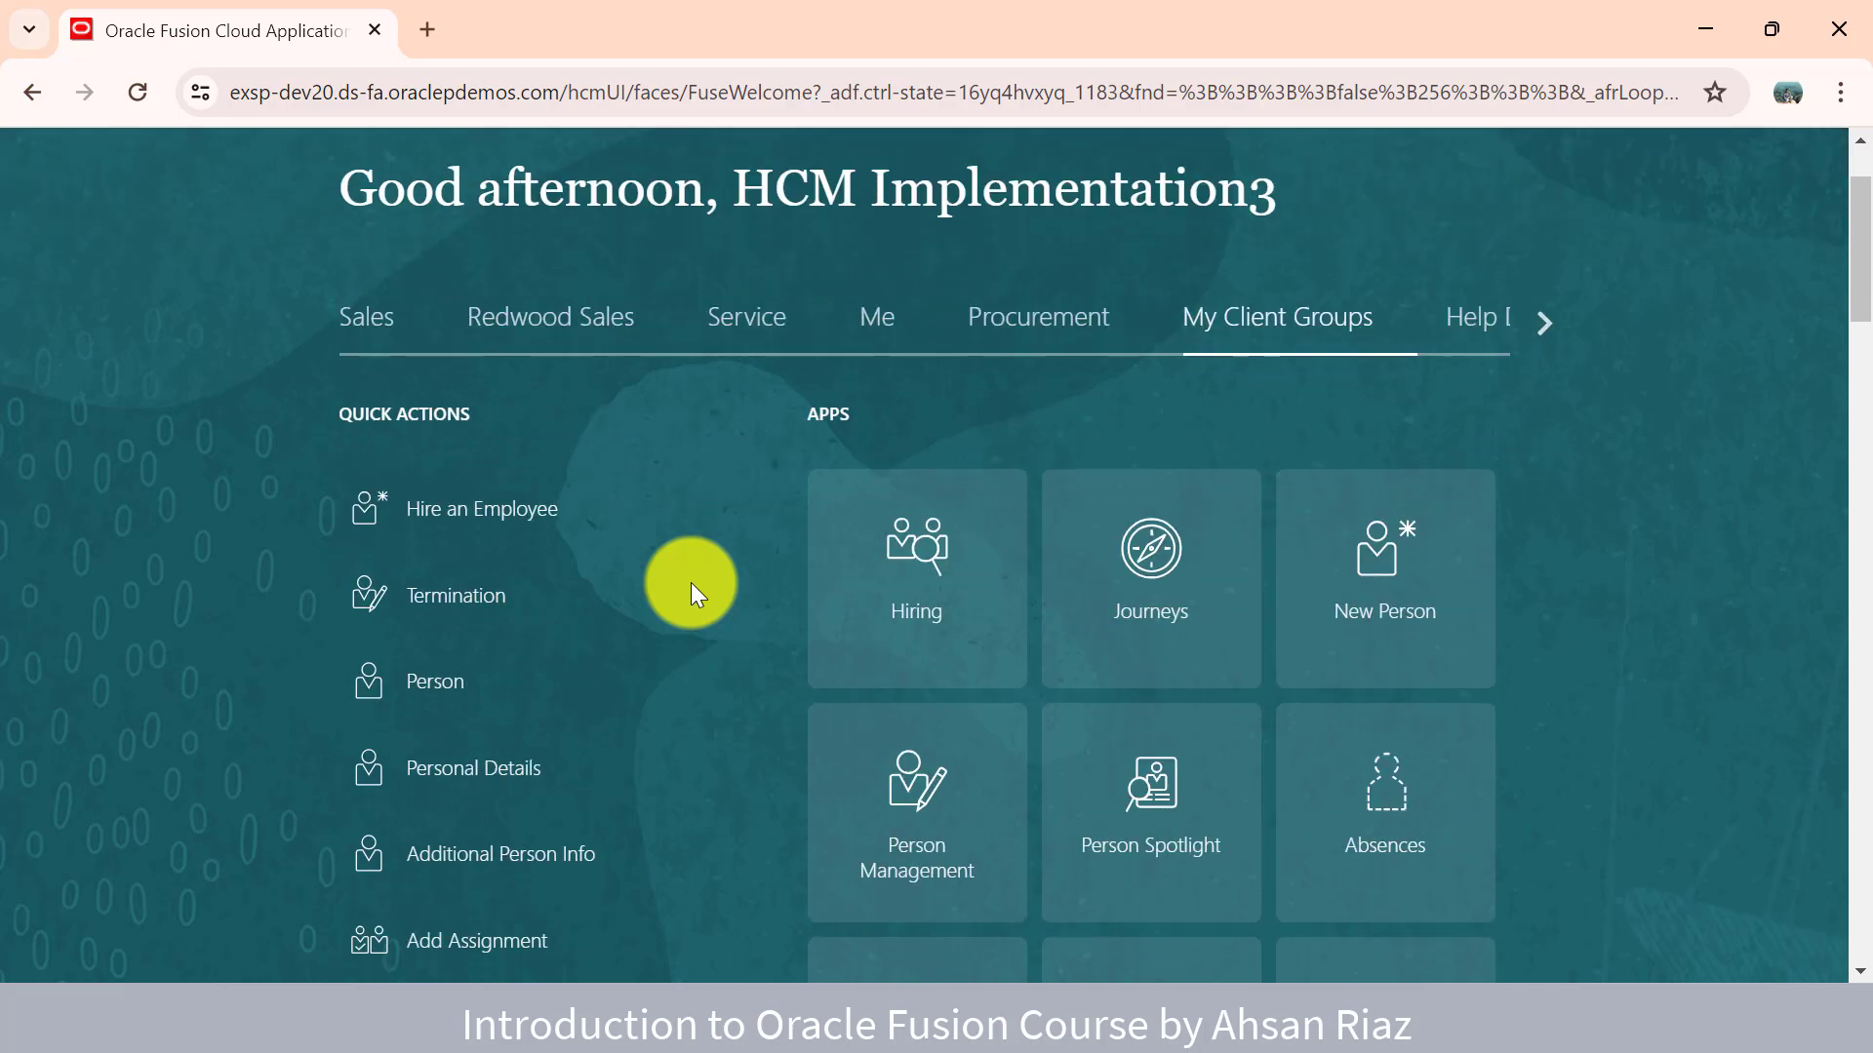
{"action": "left_click", "coordinate": [926, 873]}
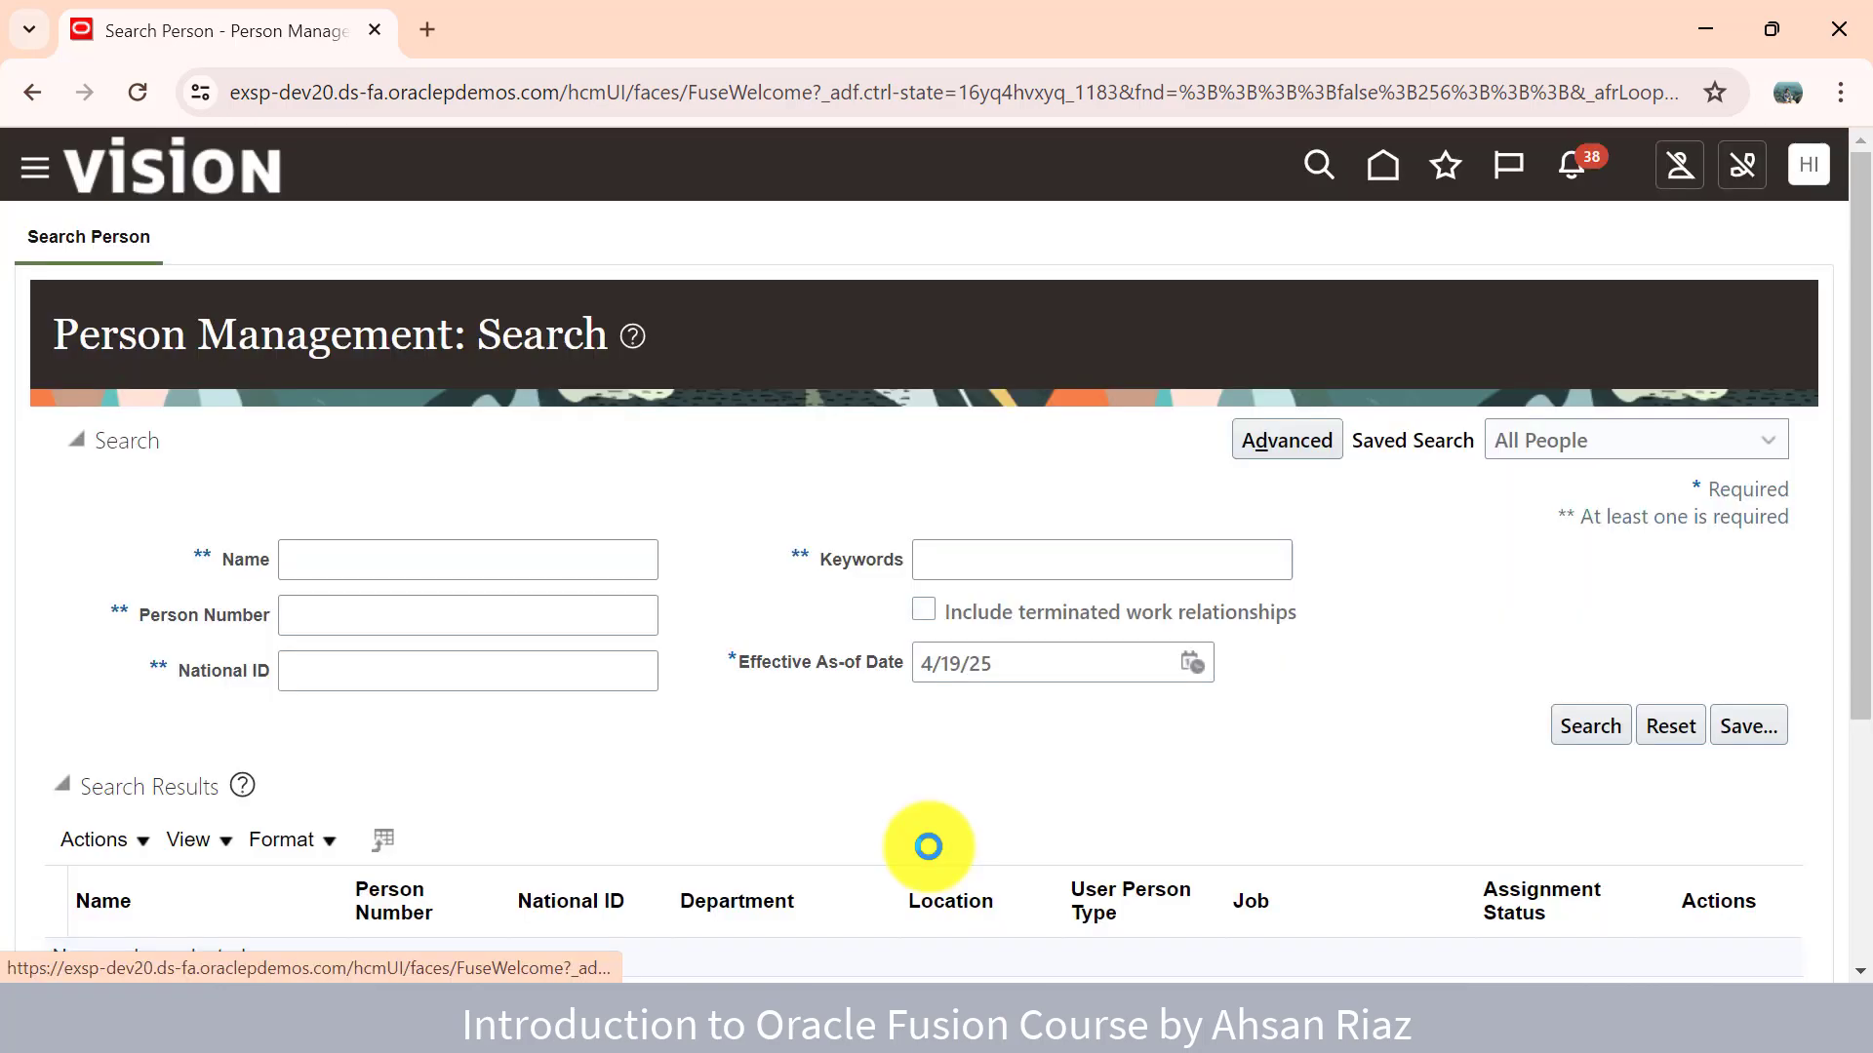
- Search persons by the employee's first name and open the Senior Manager's employment record
{"action": "left_click", "coordinate": [561, 565]}
{"action": "type", "text": "max"}
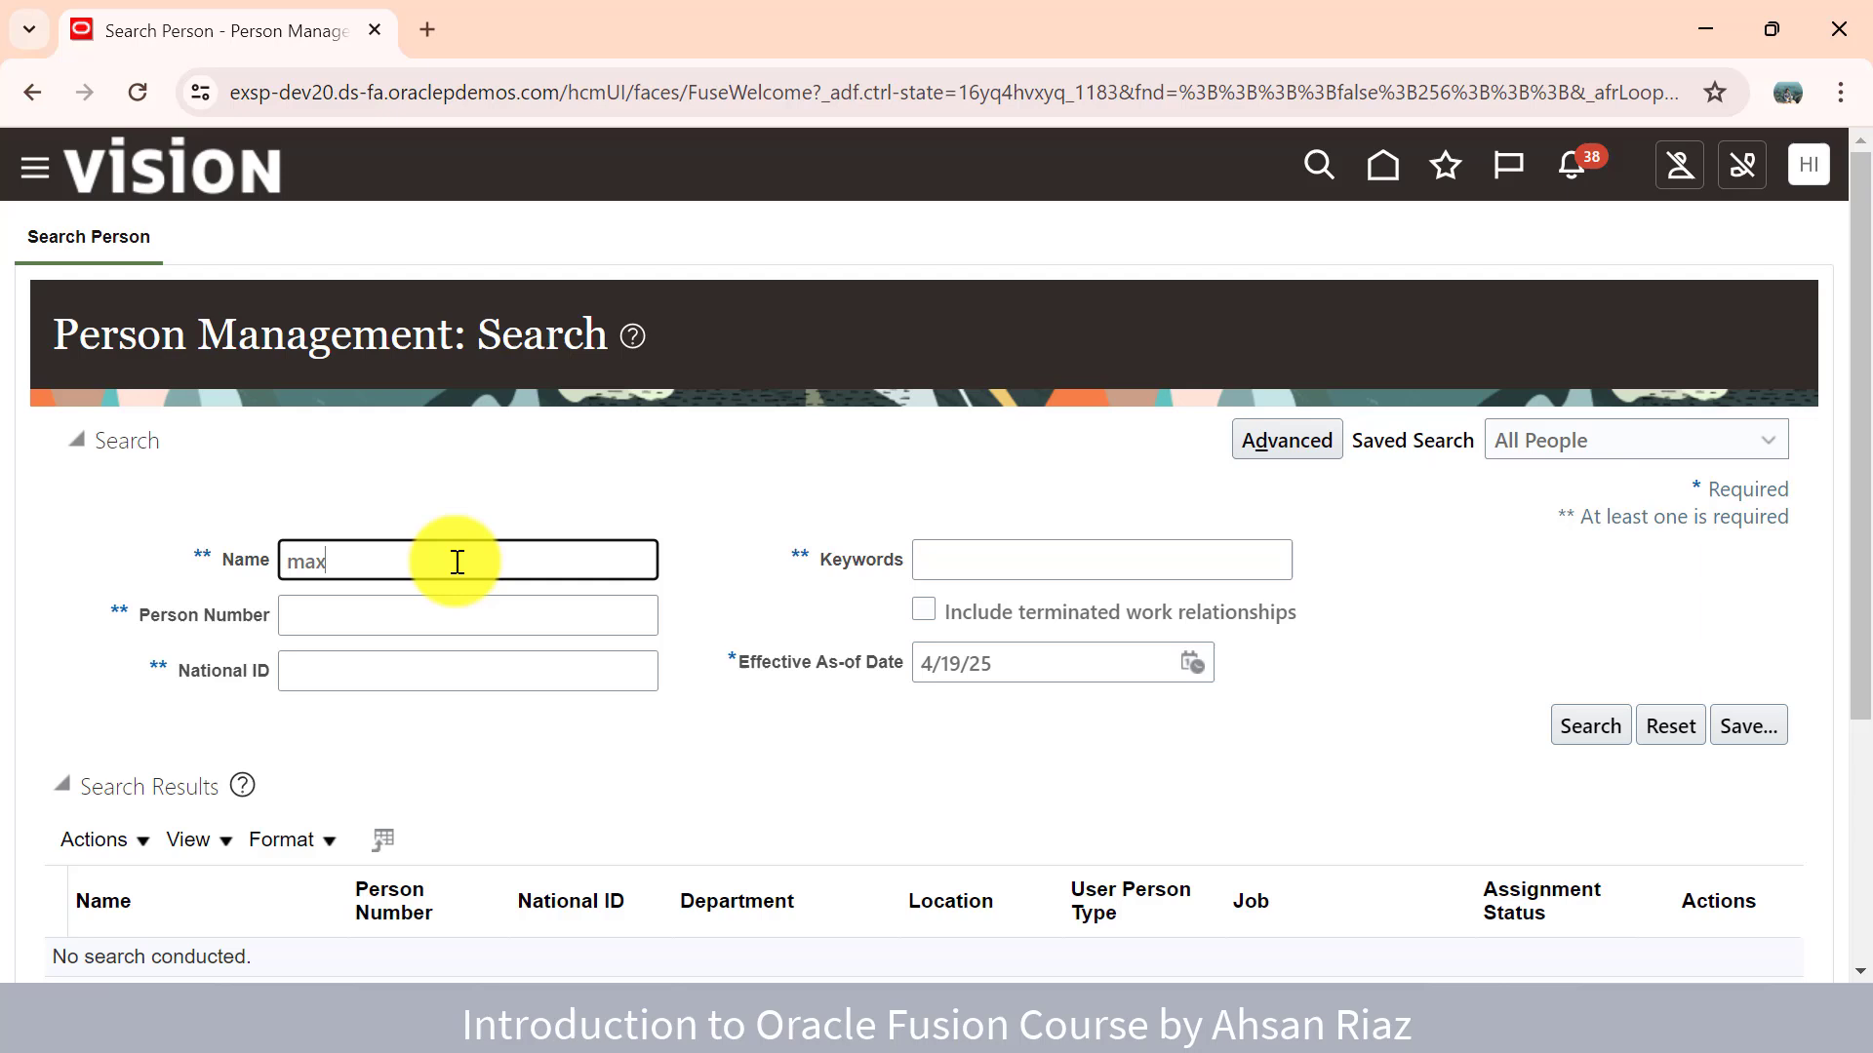
{"action": "key", "text": "Return"}
{"action": "scroll", "coordinate": [429, 646], "scroll_direction": "down", "scroll_amount": 2}
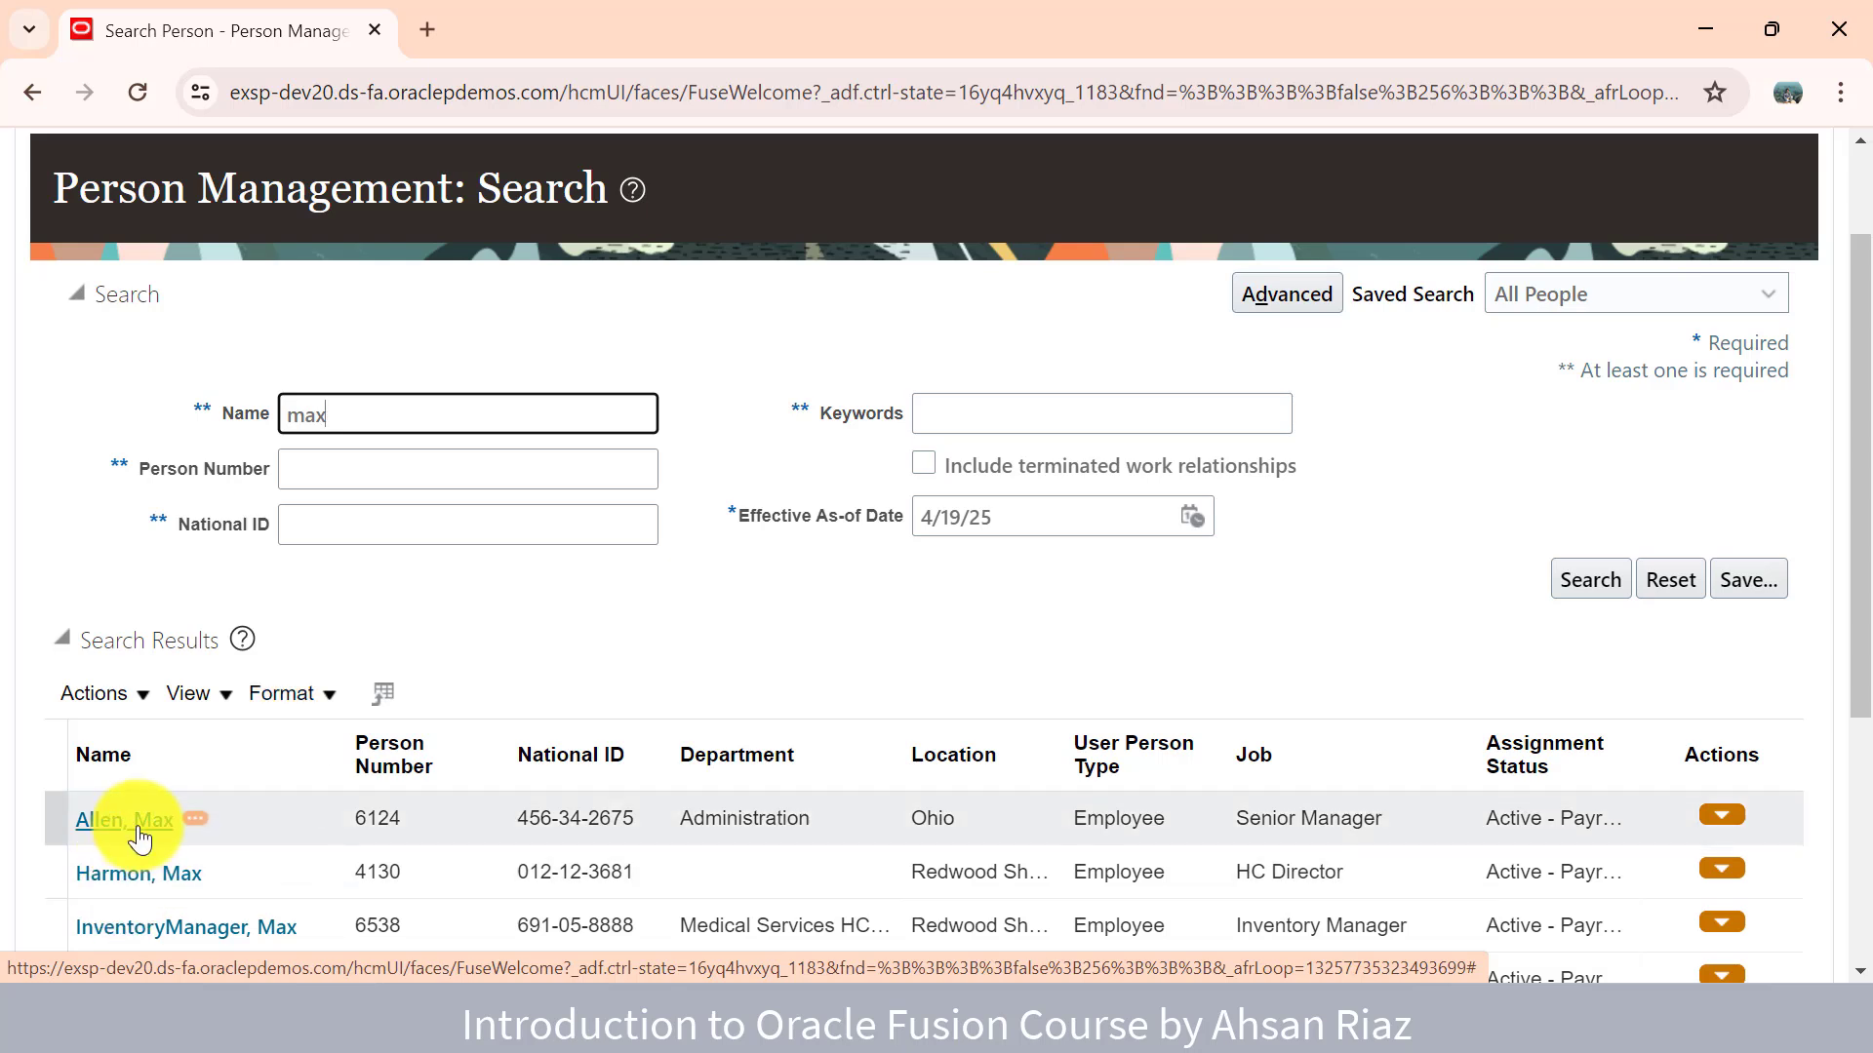
{"action": "left_click", "coordinate": [137, 829]}
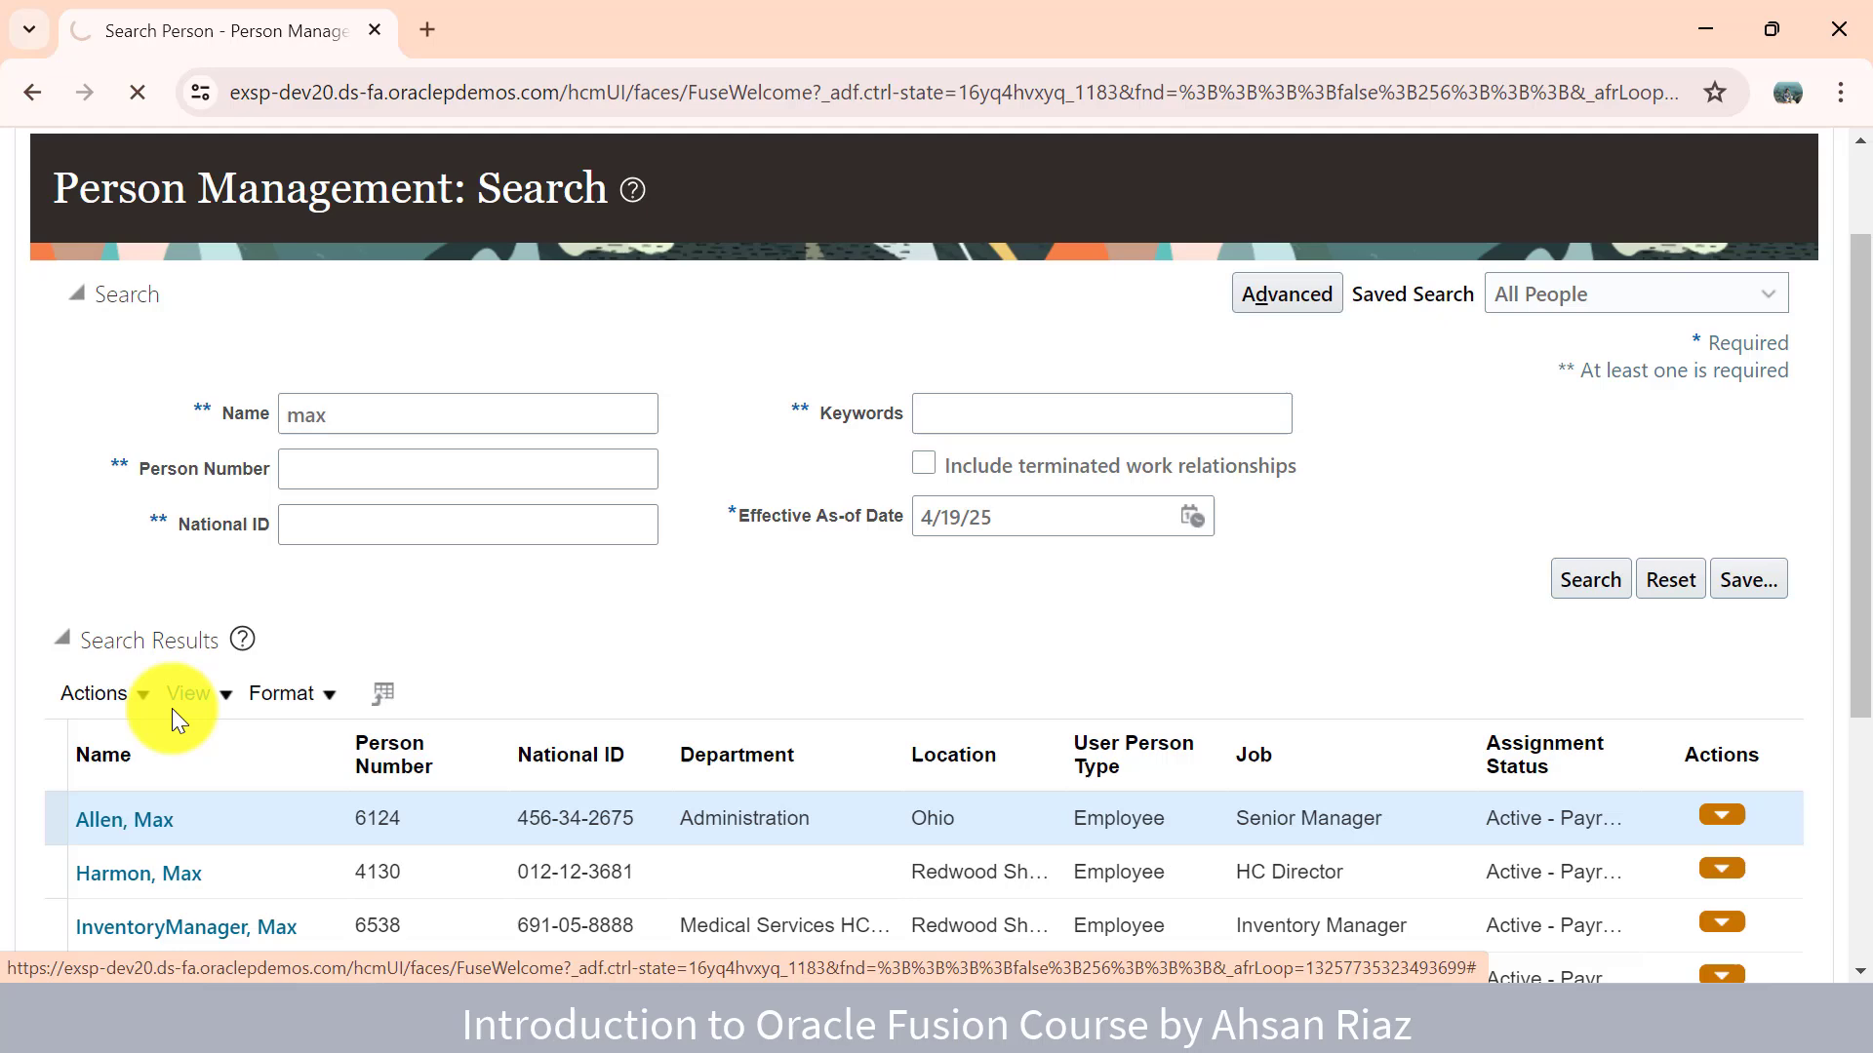
- Open the browser tab's options, then dismiss them and clear the stray text selection
{"action": "right_click", "coordinate": [201, 33]}
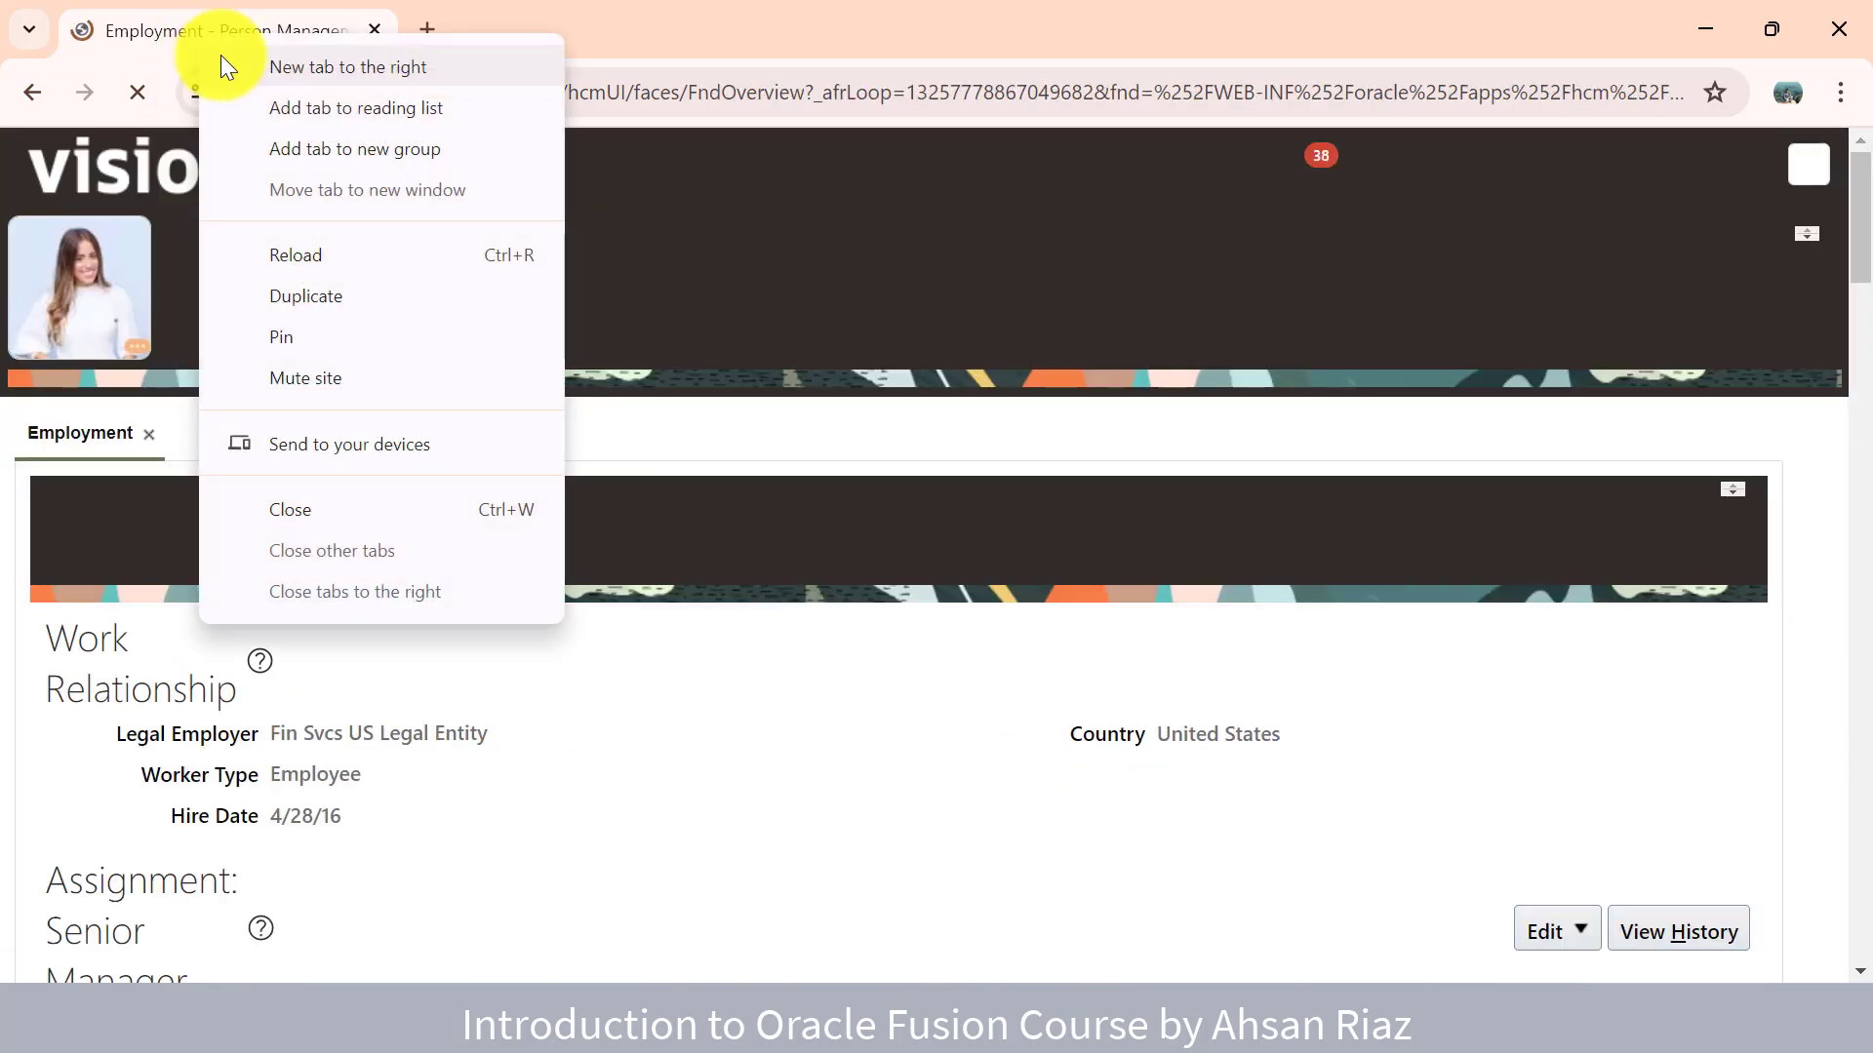
{"action": "left_click", "coordinate": [177, 27]}
{"action": "right_click", "coordinate": [177, 28]}
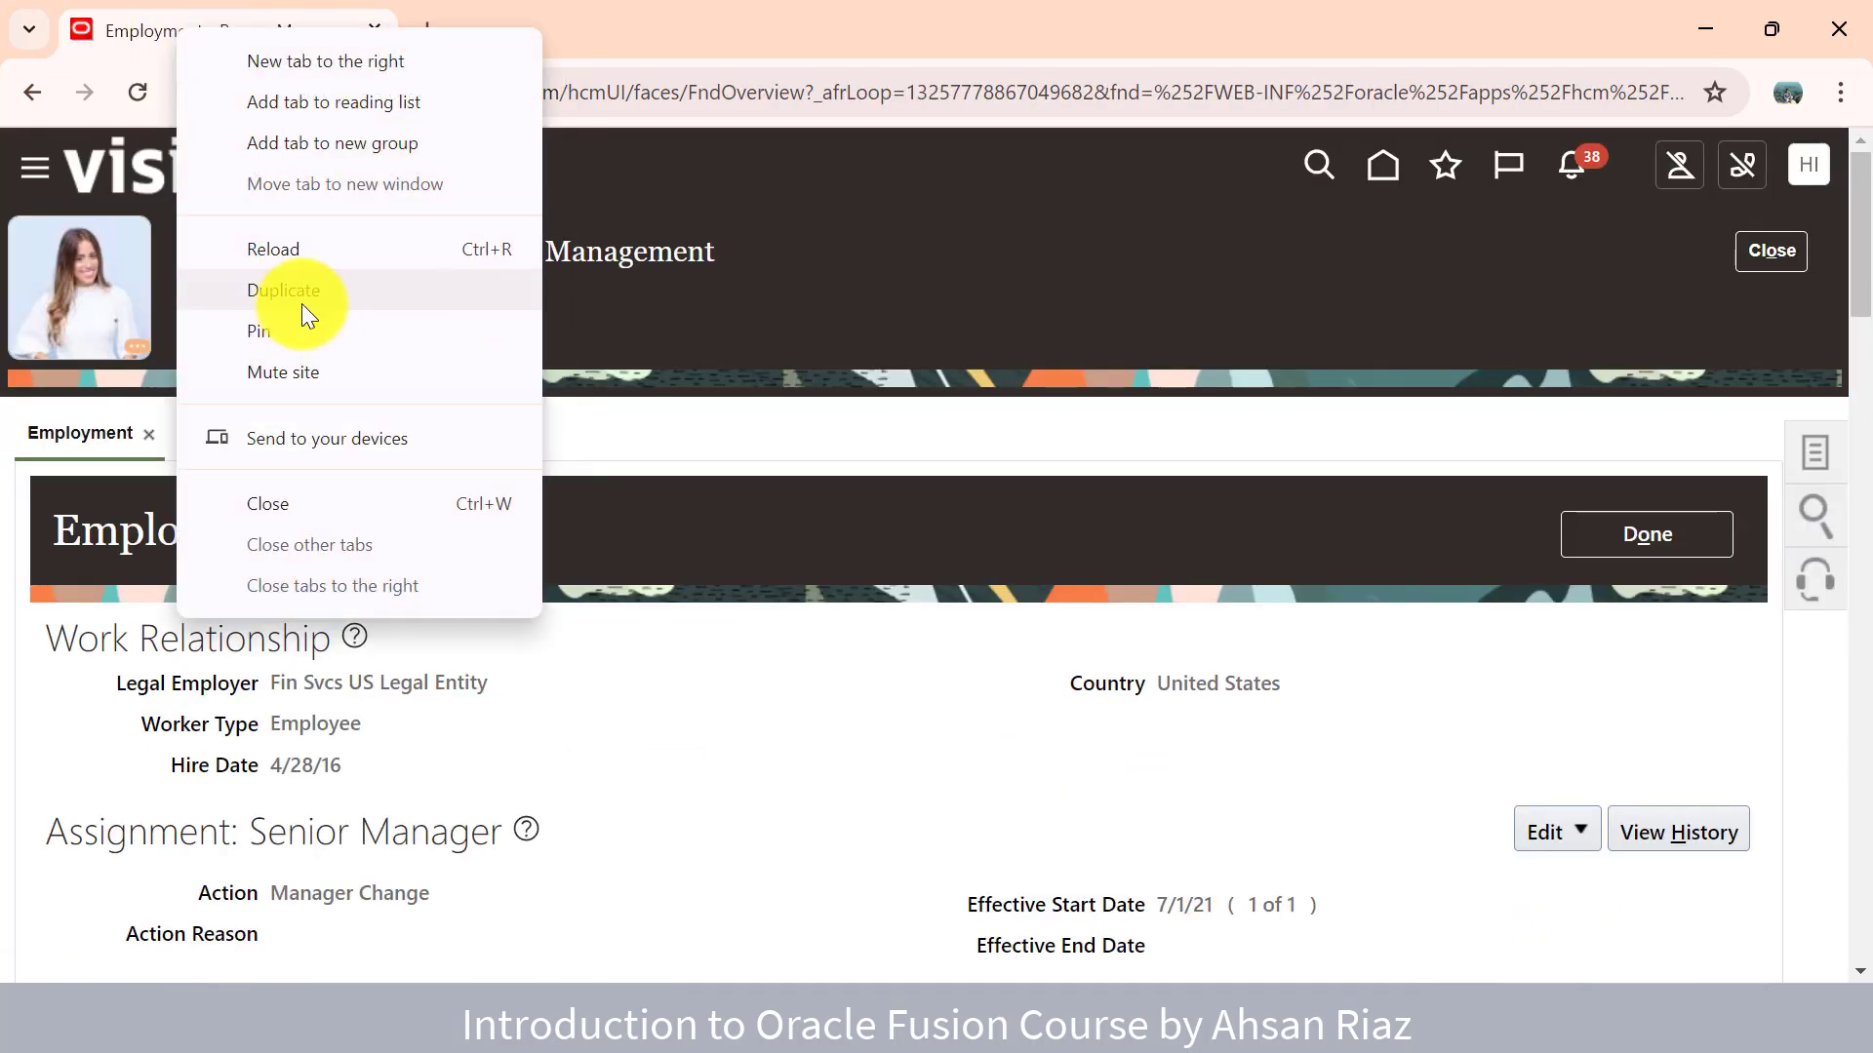
{"action": "left_click_drag", "start_coordinate": [677, 800], "coordinate": [645, 741]}
{"action": "left_click", "coordinate": [645, 742]}
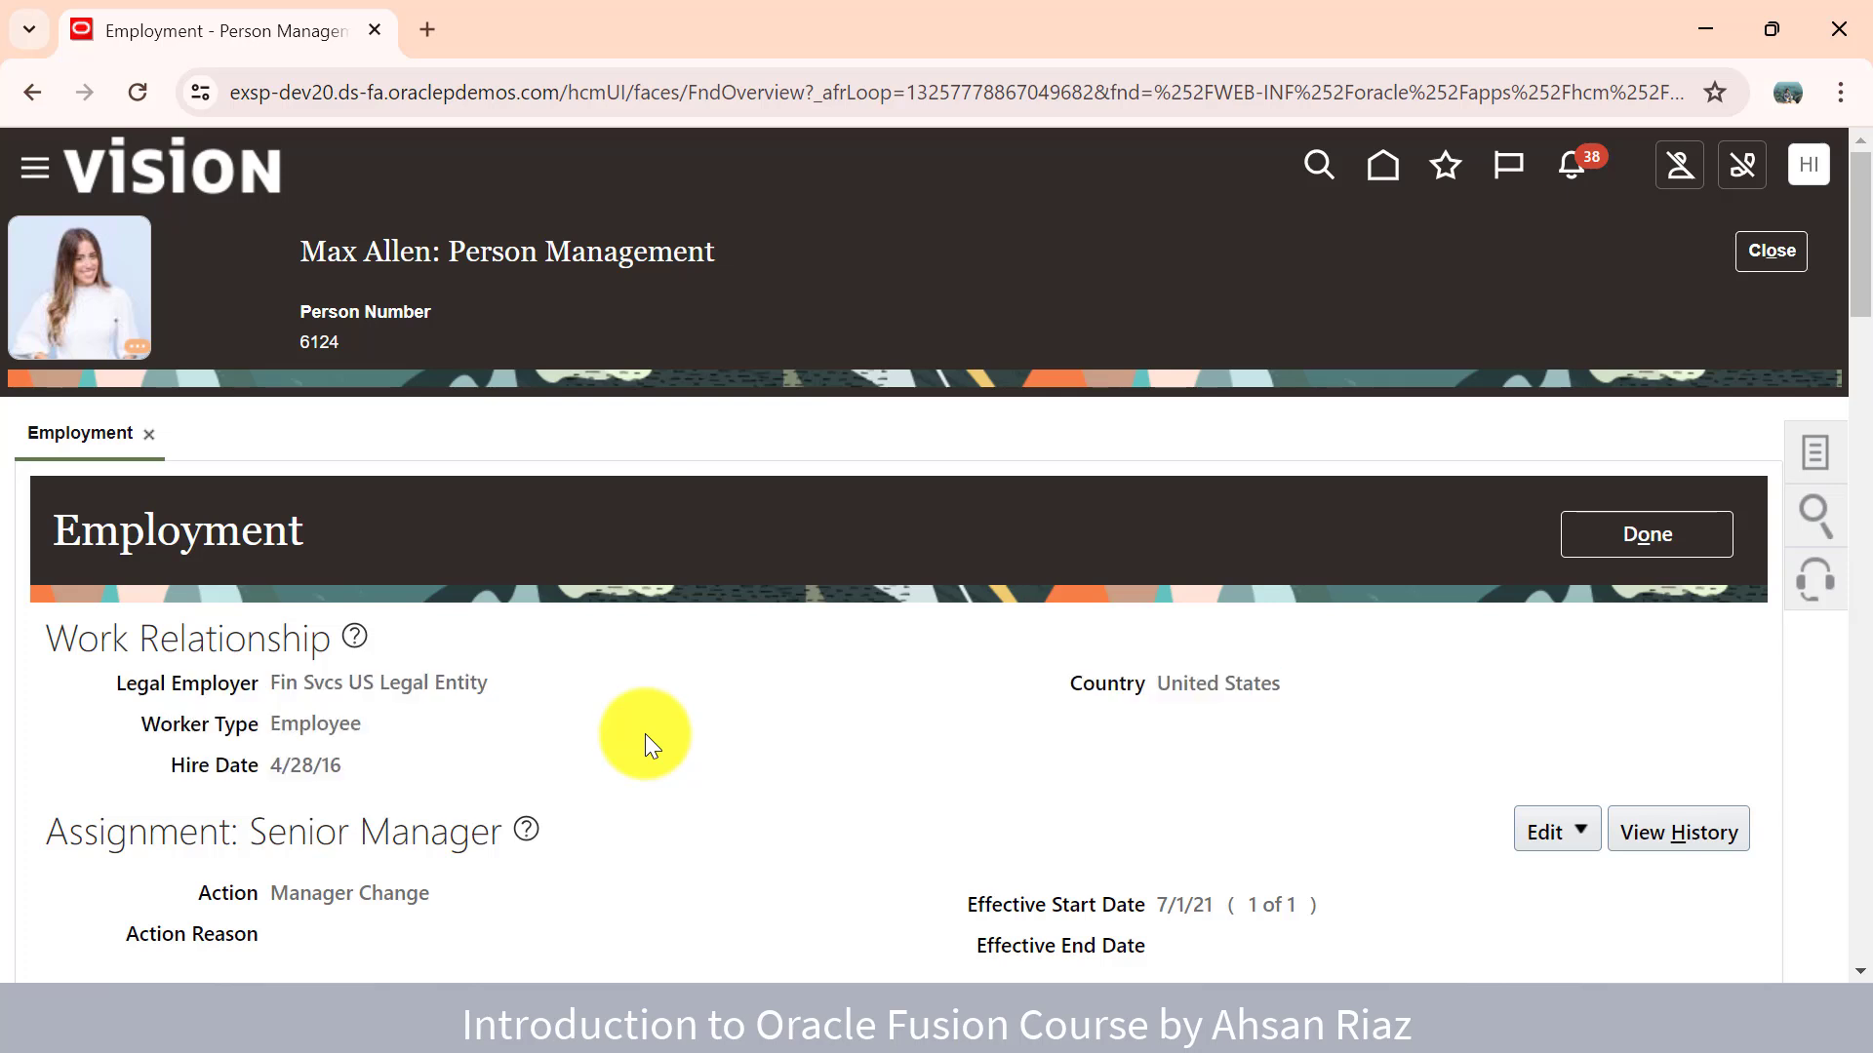
- Open the person management Tasks panel and look through its task list
{"action": "left_click", "coordinate": [1805, 468]}
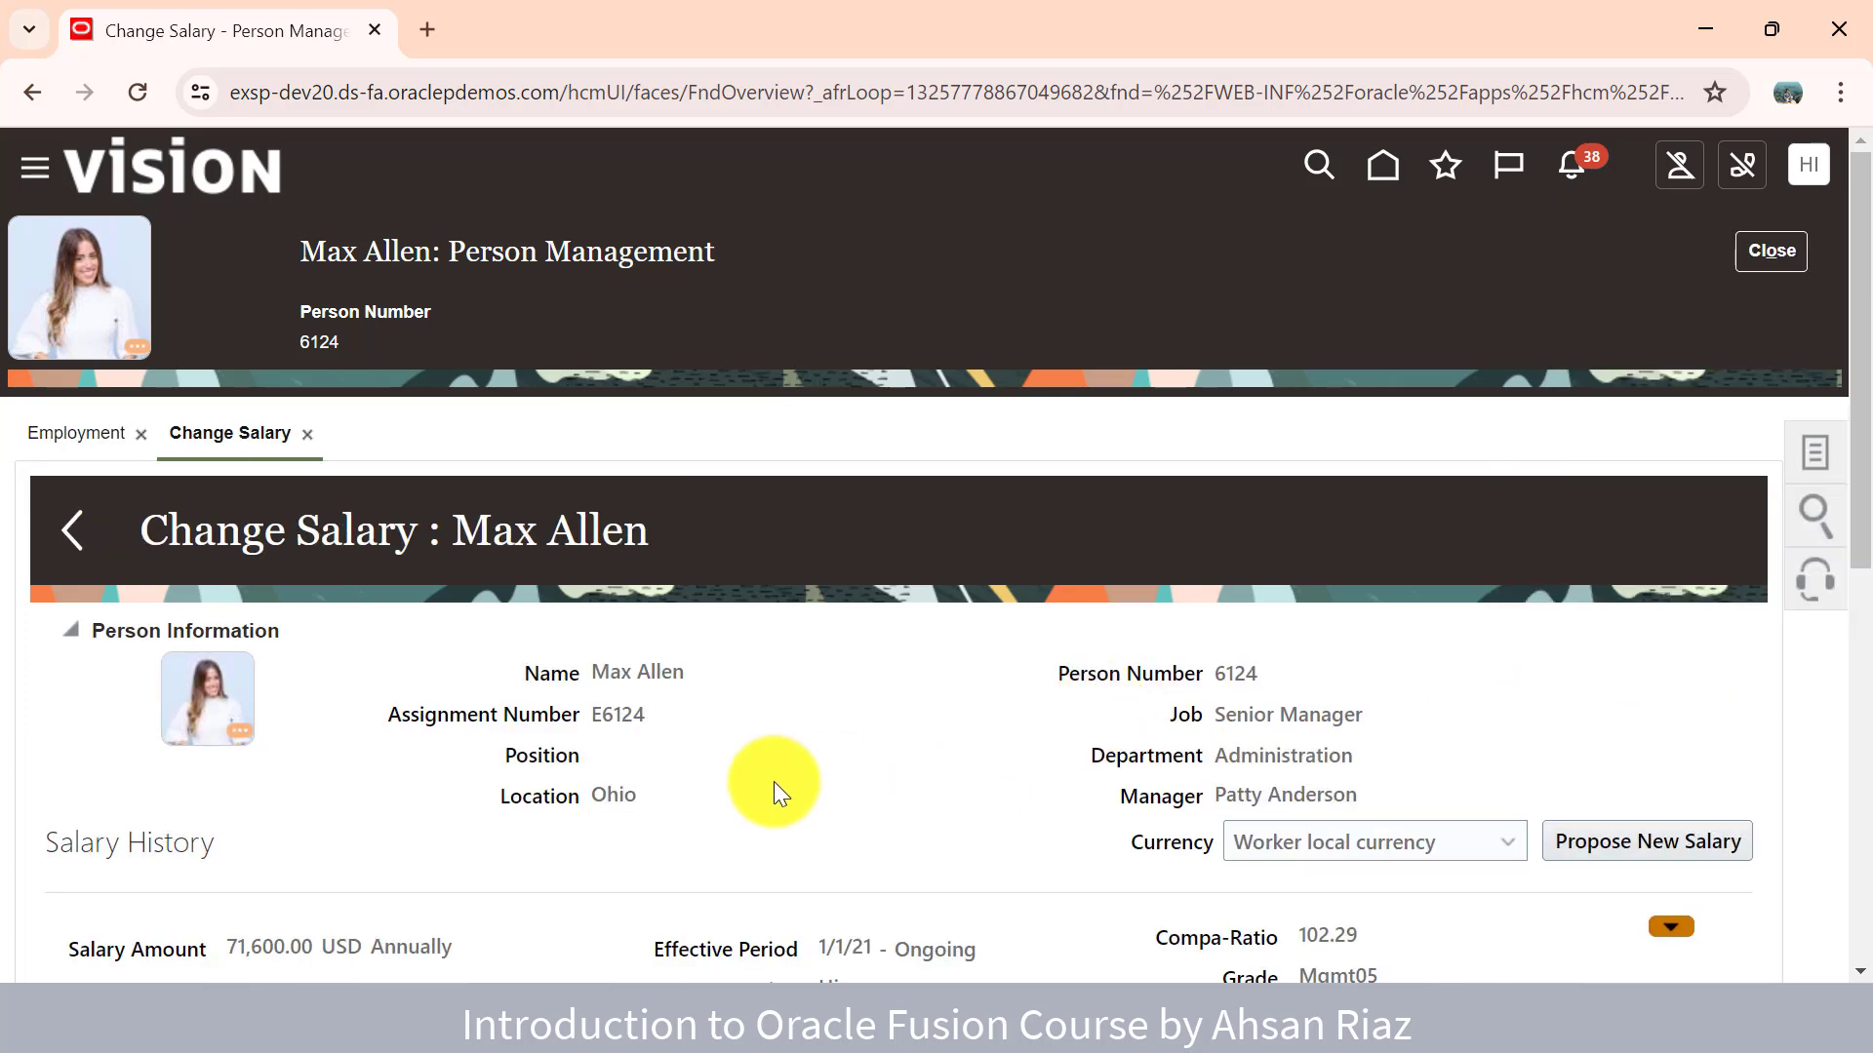
{"action": "scroll", "coordinate": [622, 606], "scroll_direction": "down", "scroll_amount": 3}
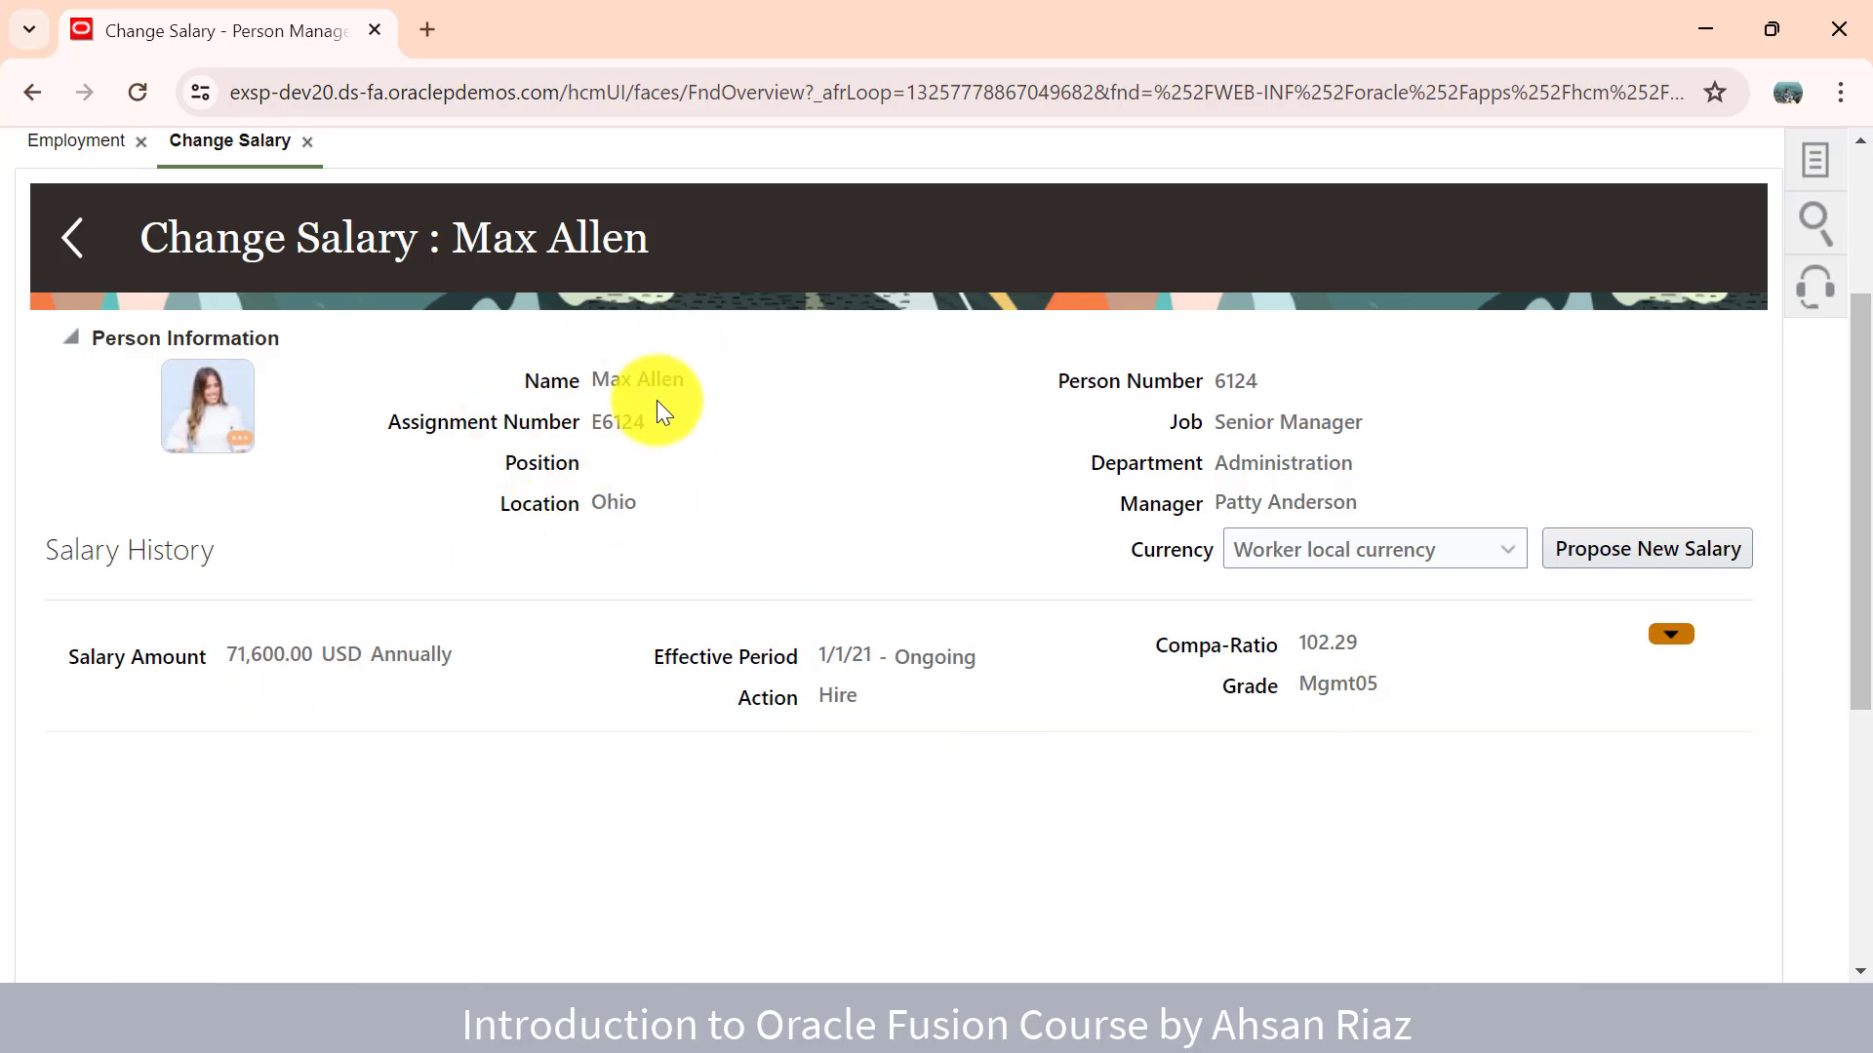
{"action": "scroll", "coordinate": [658, 406], "scroll_direction": "up", "scroll_amount": 3}
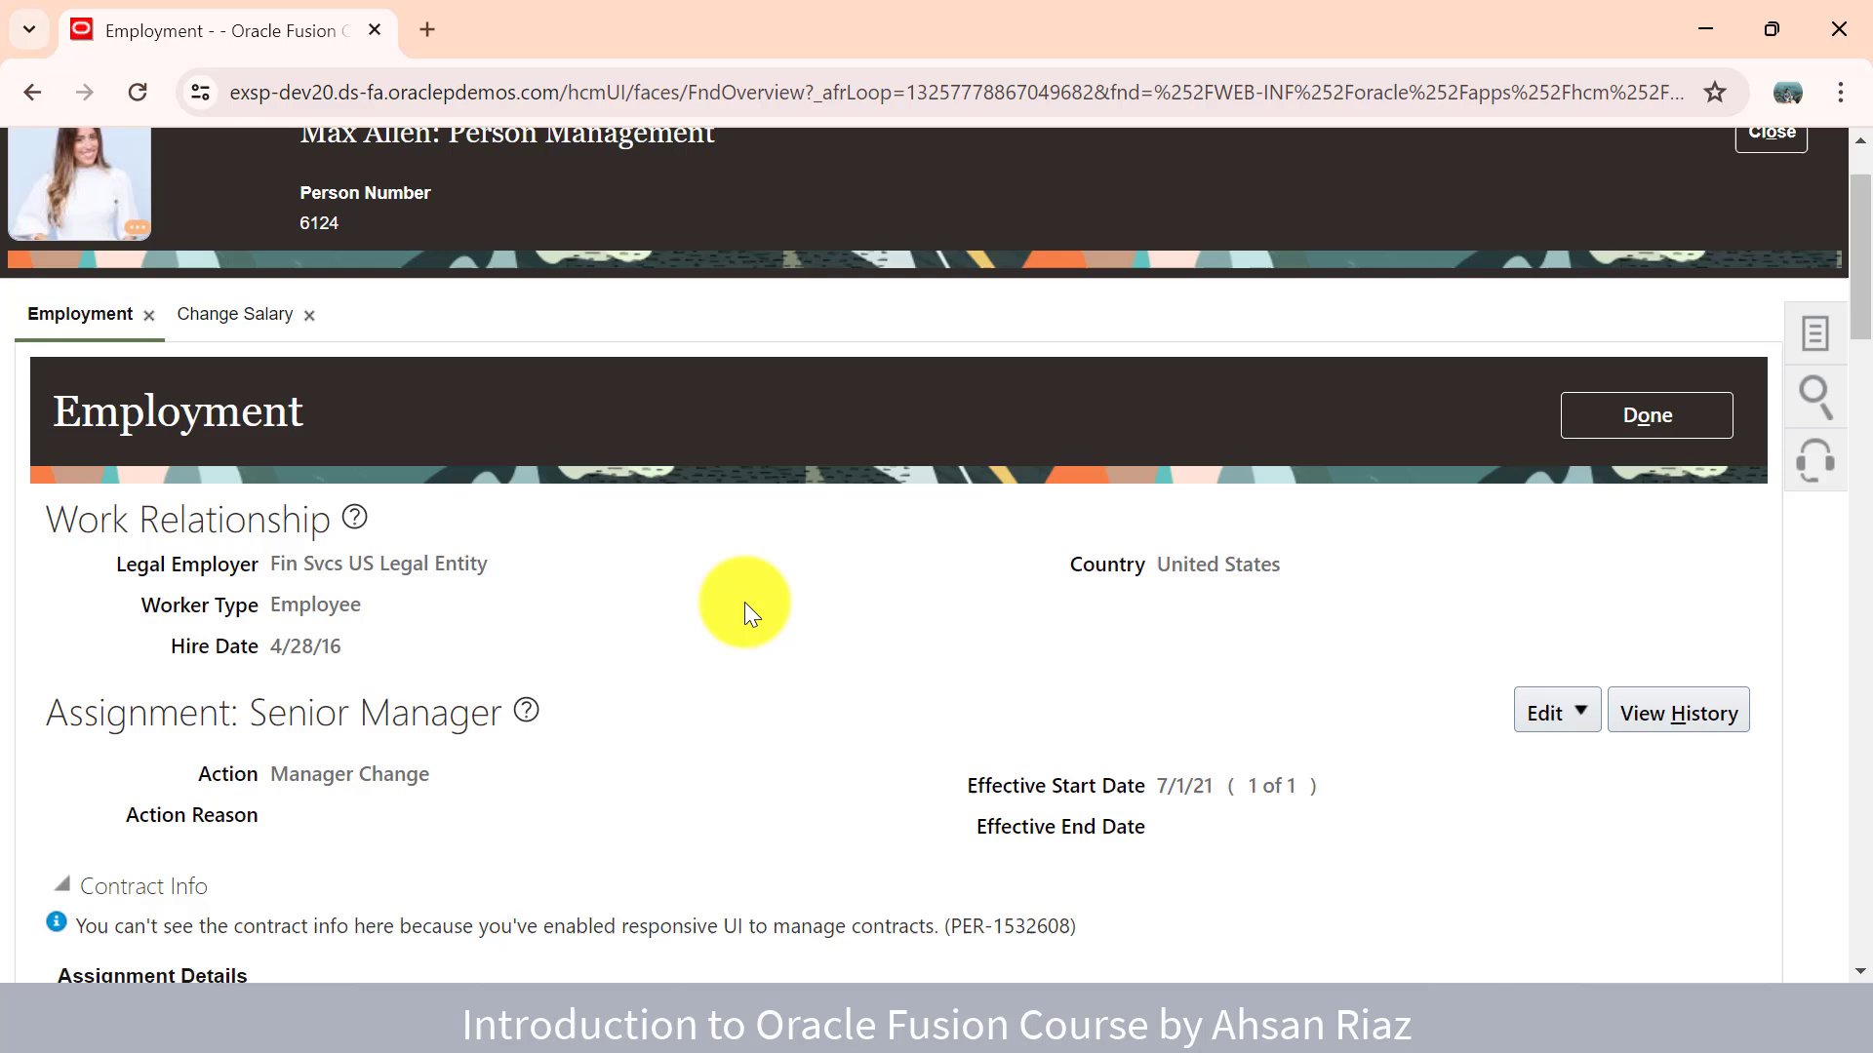
- Start an employment update with Add Assignment as the action, effective 4/19/25
{"action": "scroll", "coordinate": [745, 601], "scroll_direction": "down", "scroll_amount": 1}
{"action": "left_click", "coordinate": [1574, 685]}
{"action": "left_click", "coordinate": [1580, 723]}
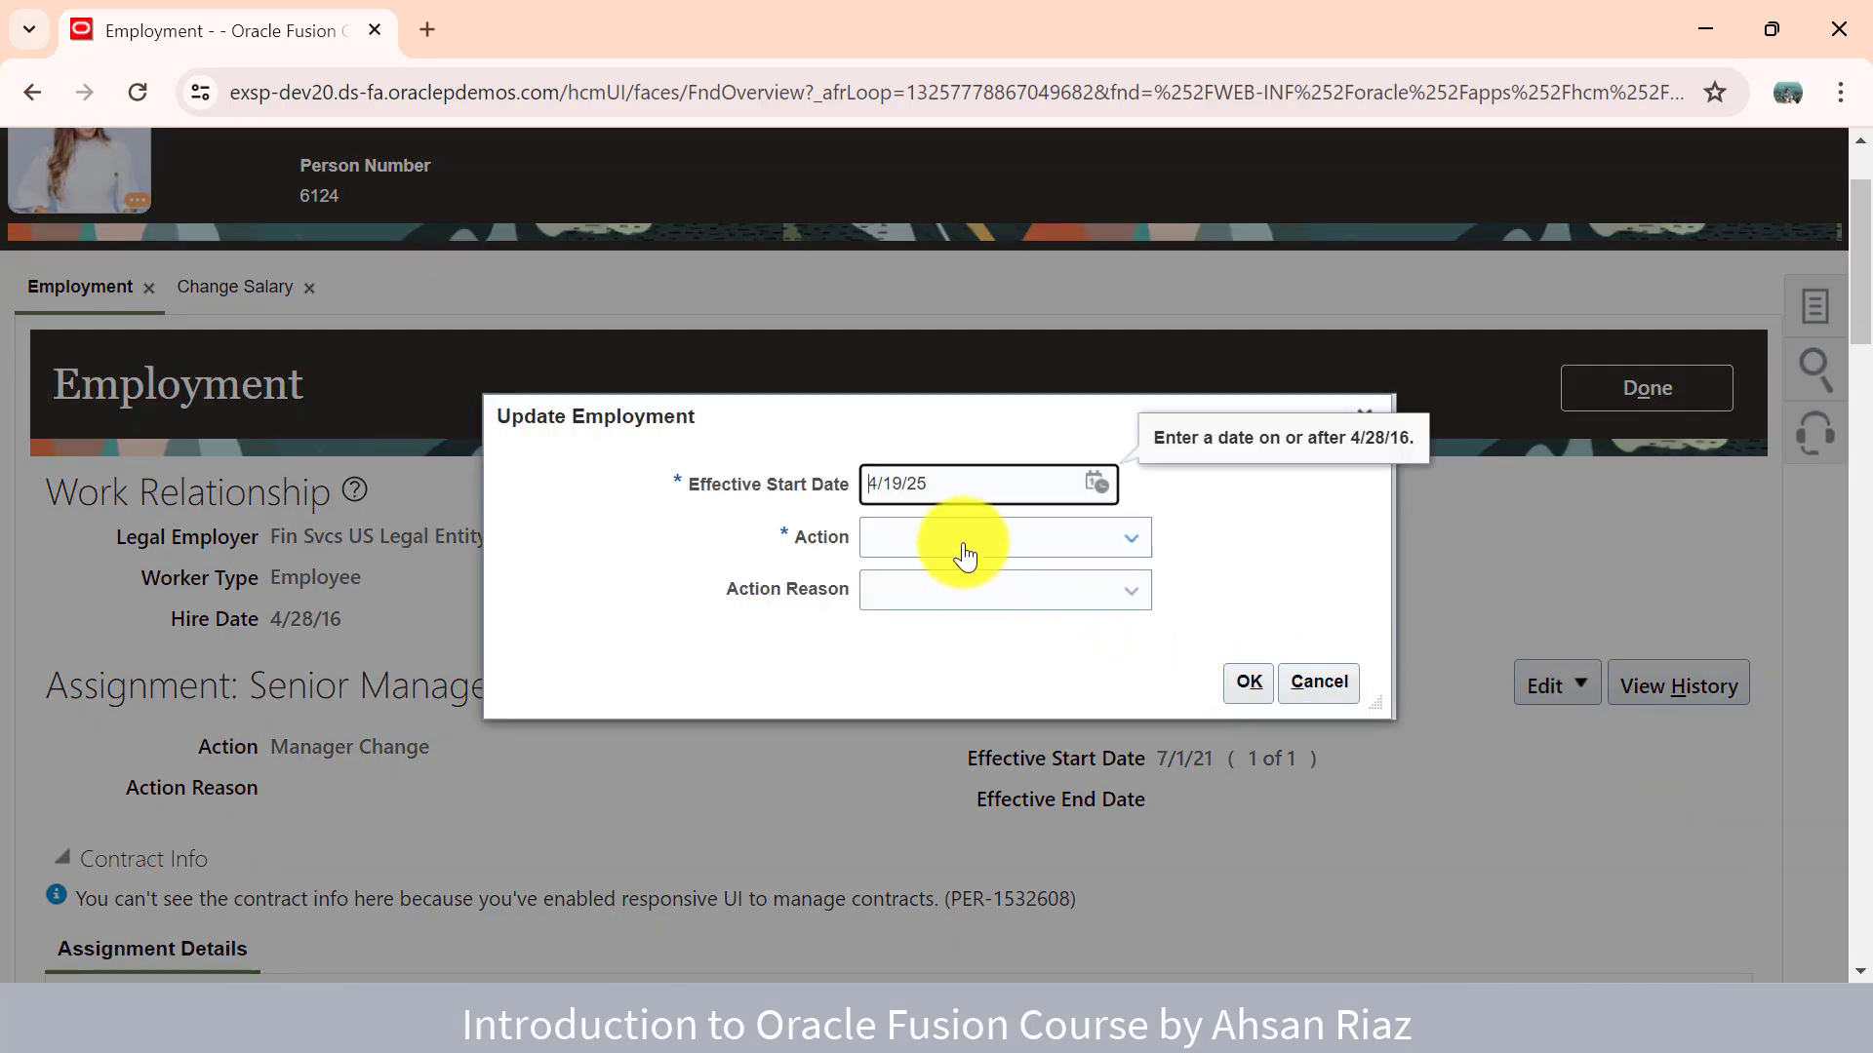
{"action": "left_click", "coordinate": [966, 556]}
{"action": "left_click", "coordinate": [970, 600]}
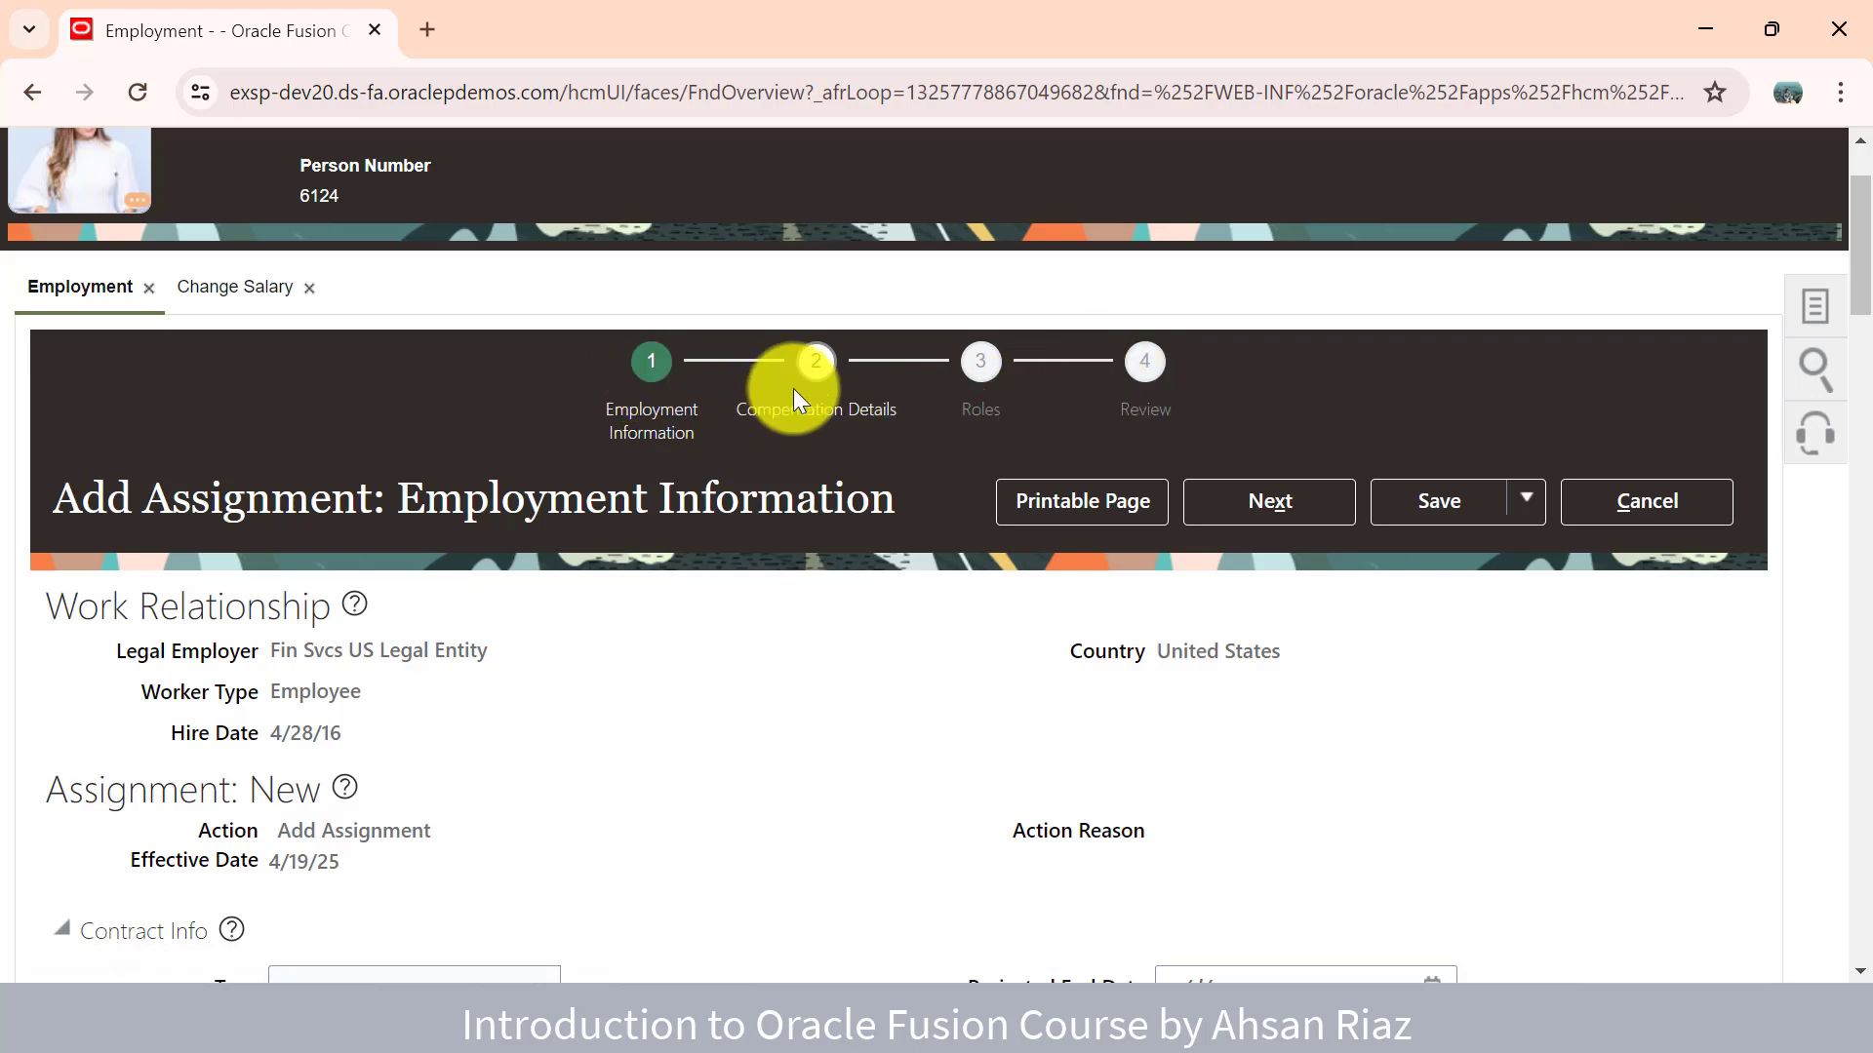
{"action": "scroll", "coordinate": [1033, 531], "scroll_direction": "down", "scroll_amount": 8}
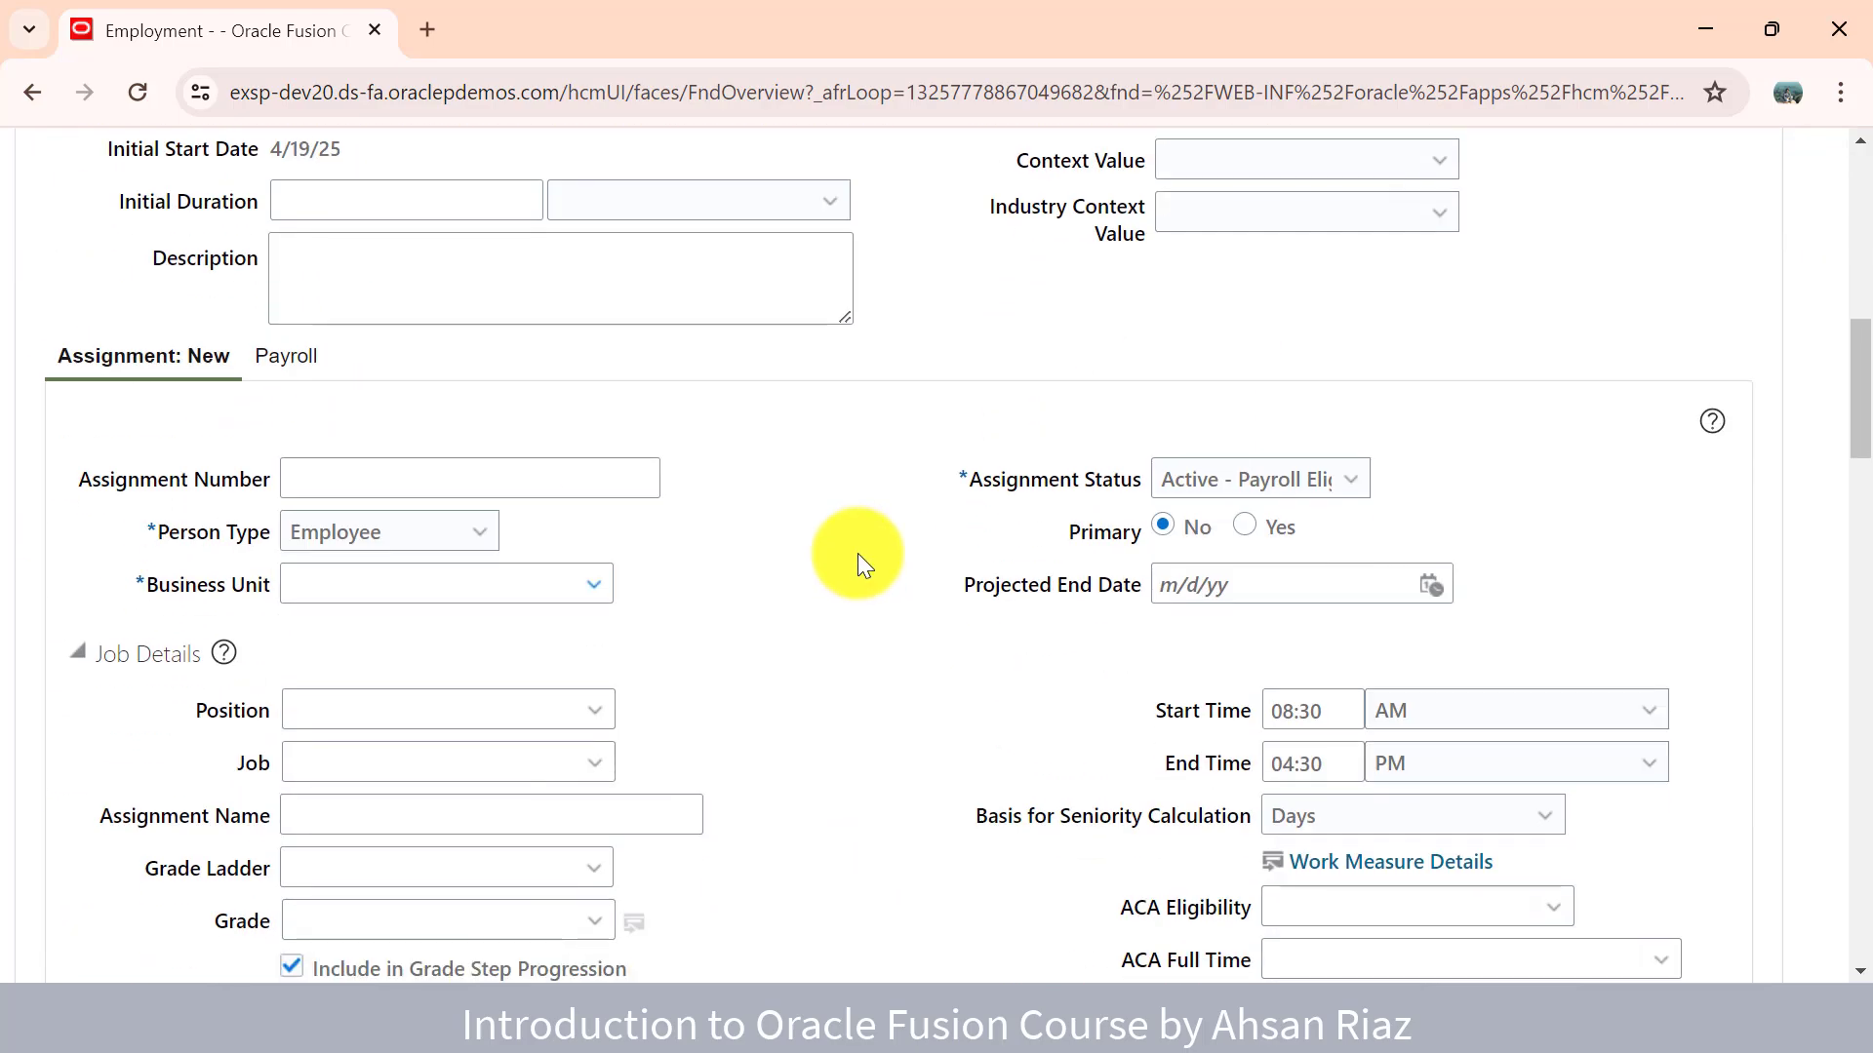
{"action": "scroll", "coordinate": [857, 556], "scroll_direction": "up", "scroll_amount": 4}
{"action": "scroll", "coordinate": [858, 556], "scroll_direction": "up", "scroll_amount": 6}
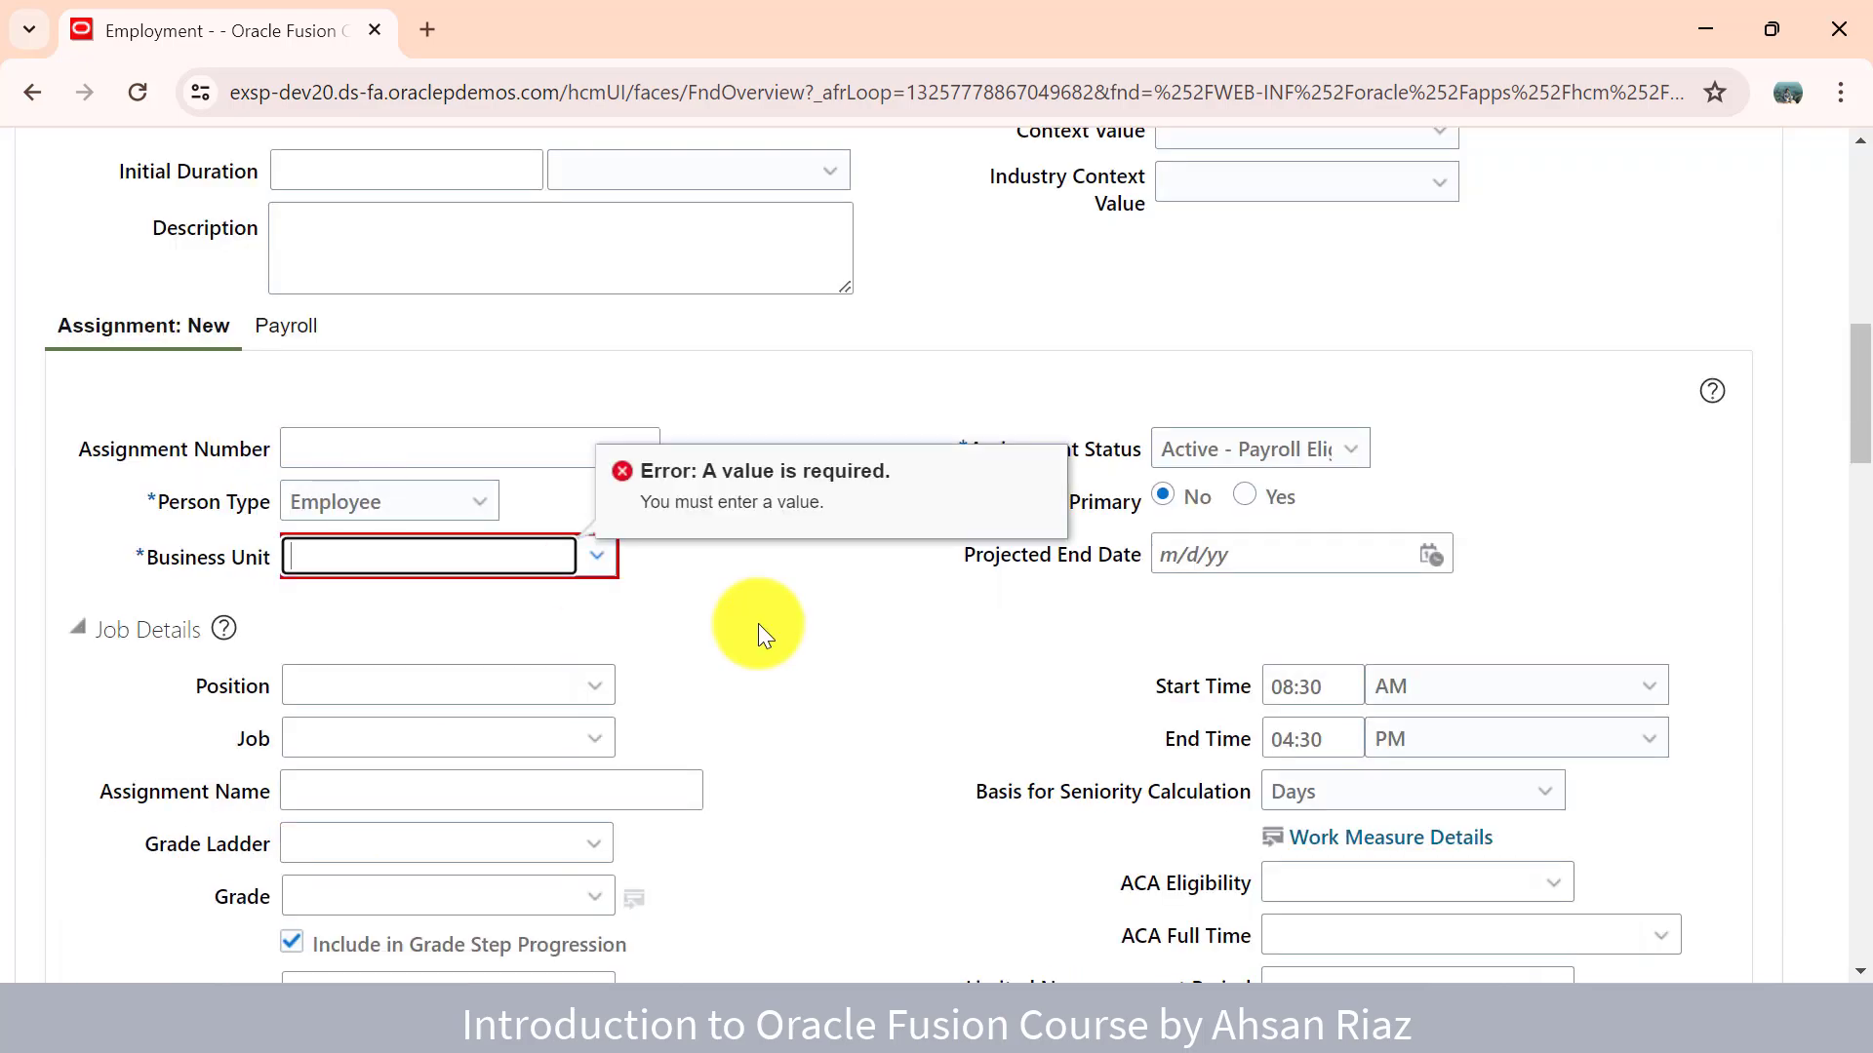
{"action": "scroll", "coordinate": [881, 613], "scroll_direction": "up", "scroll_amount": 10}
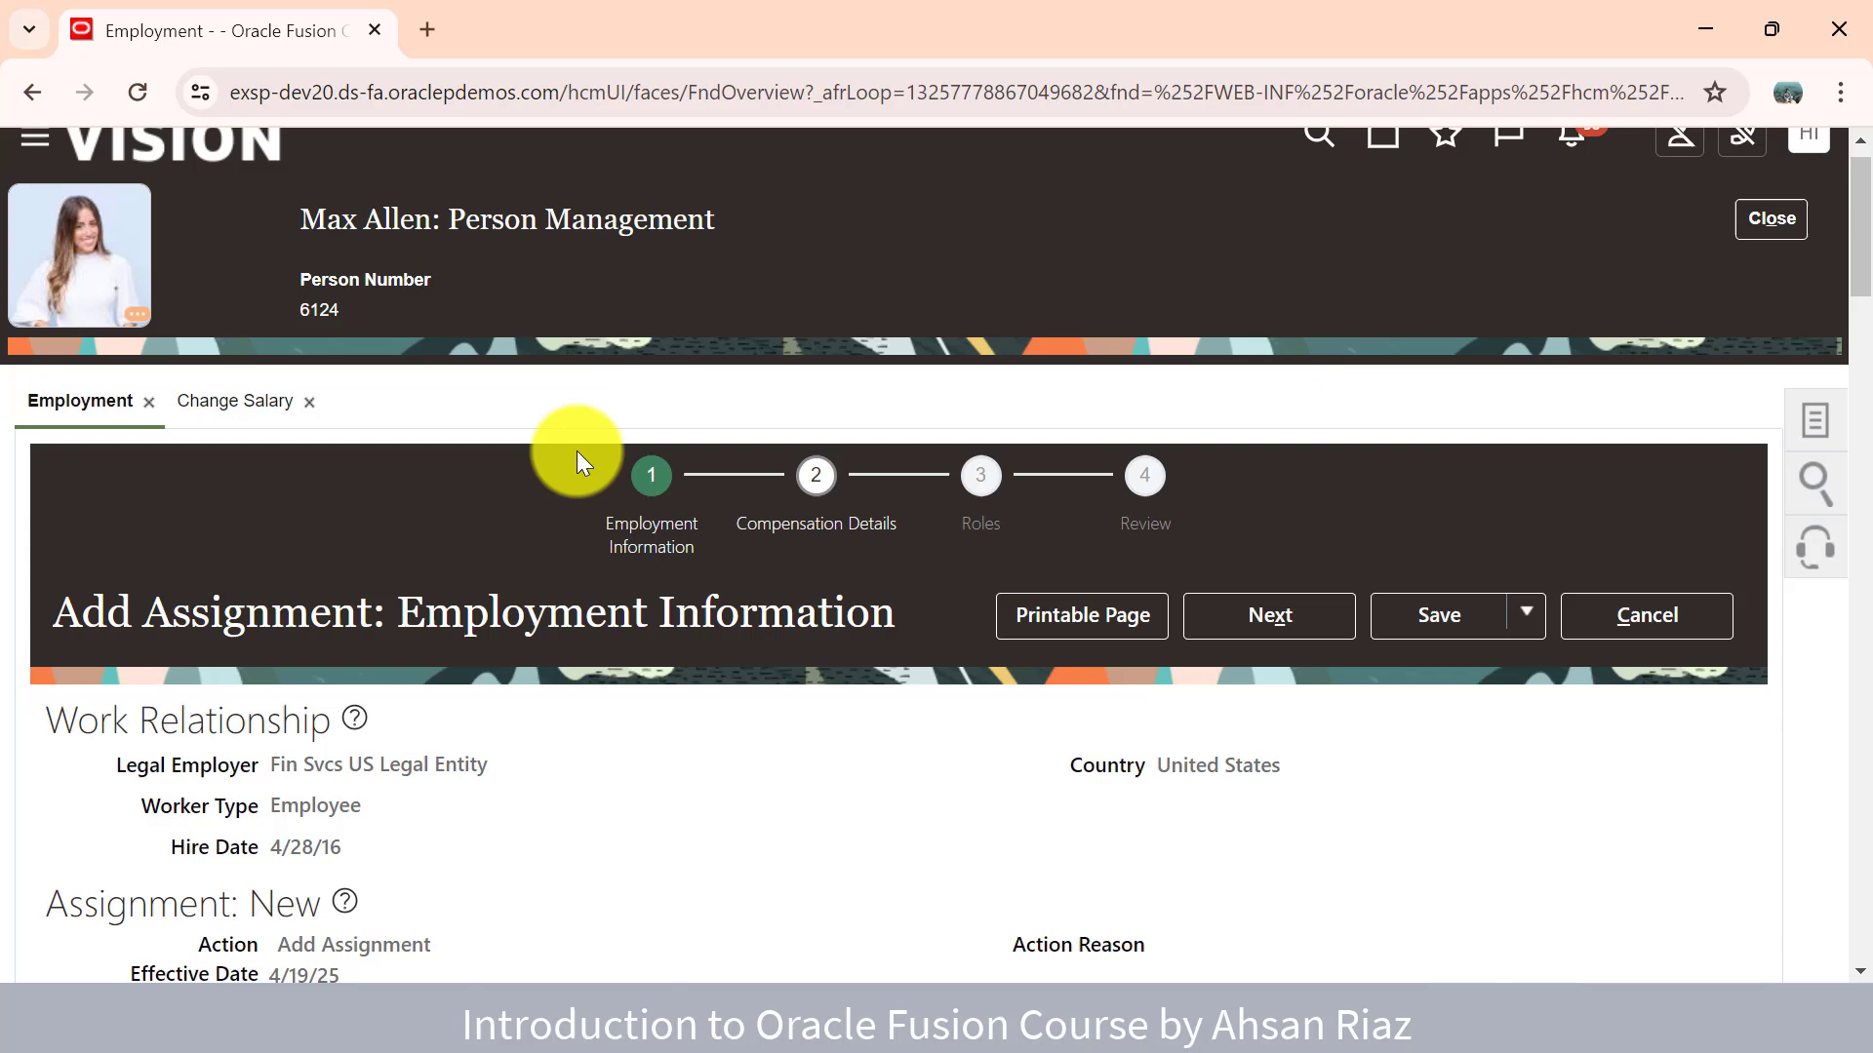
- Duplicate the Employment tab and strip the URL path to load the bare Fusion domain
{"action": "right_click", "coordinate": [293, 53]}
{"action": "left_click", "coordinate": [396, 313]}
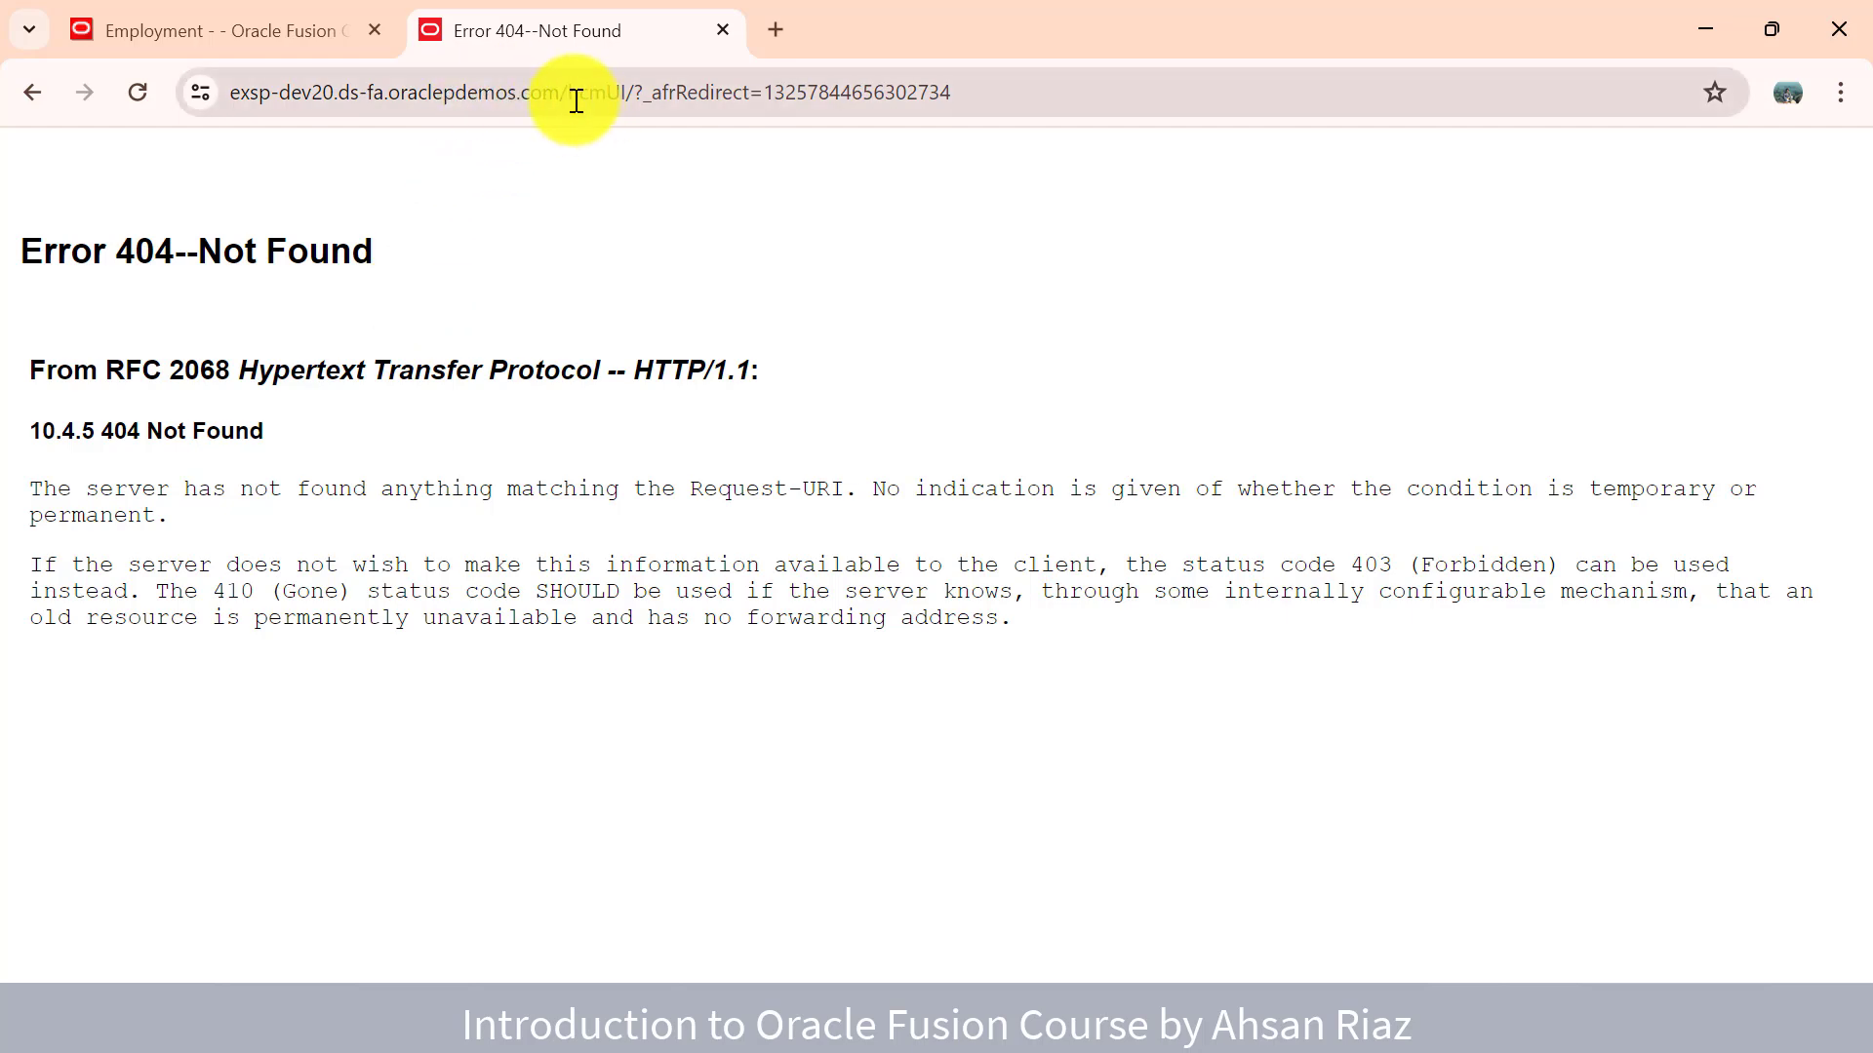
{"action": "left_click_drag", "start_coordinate": [577, 101], "coordinate": [1120, 173]}
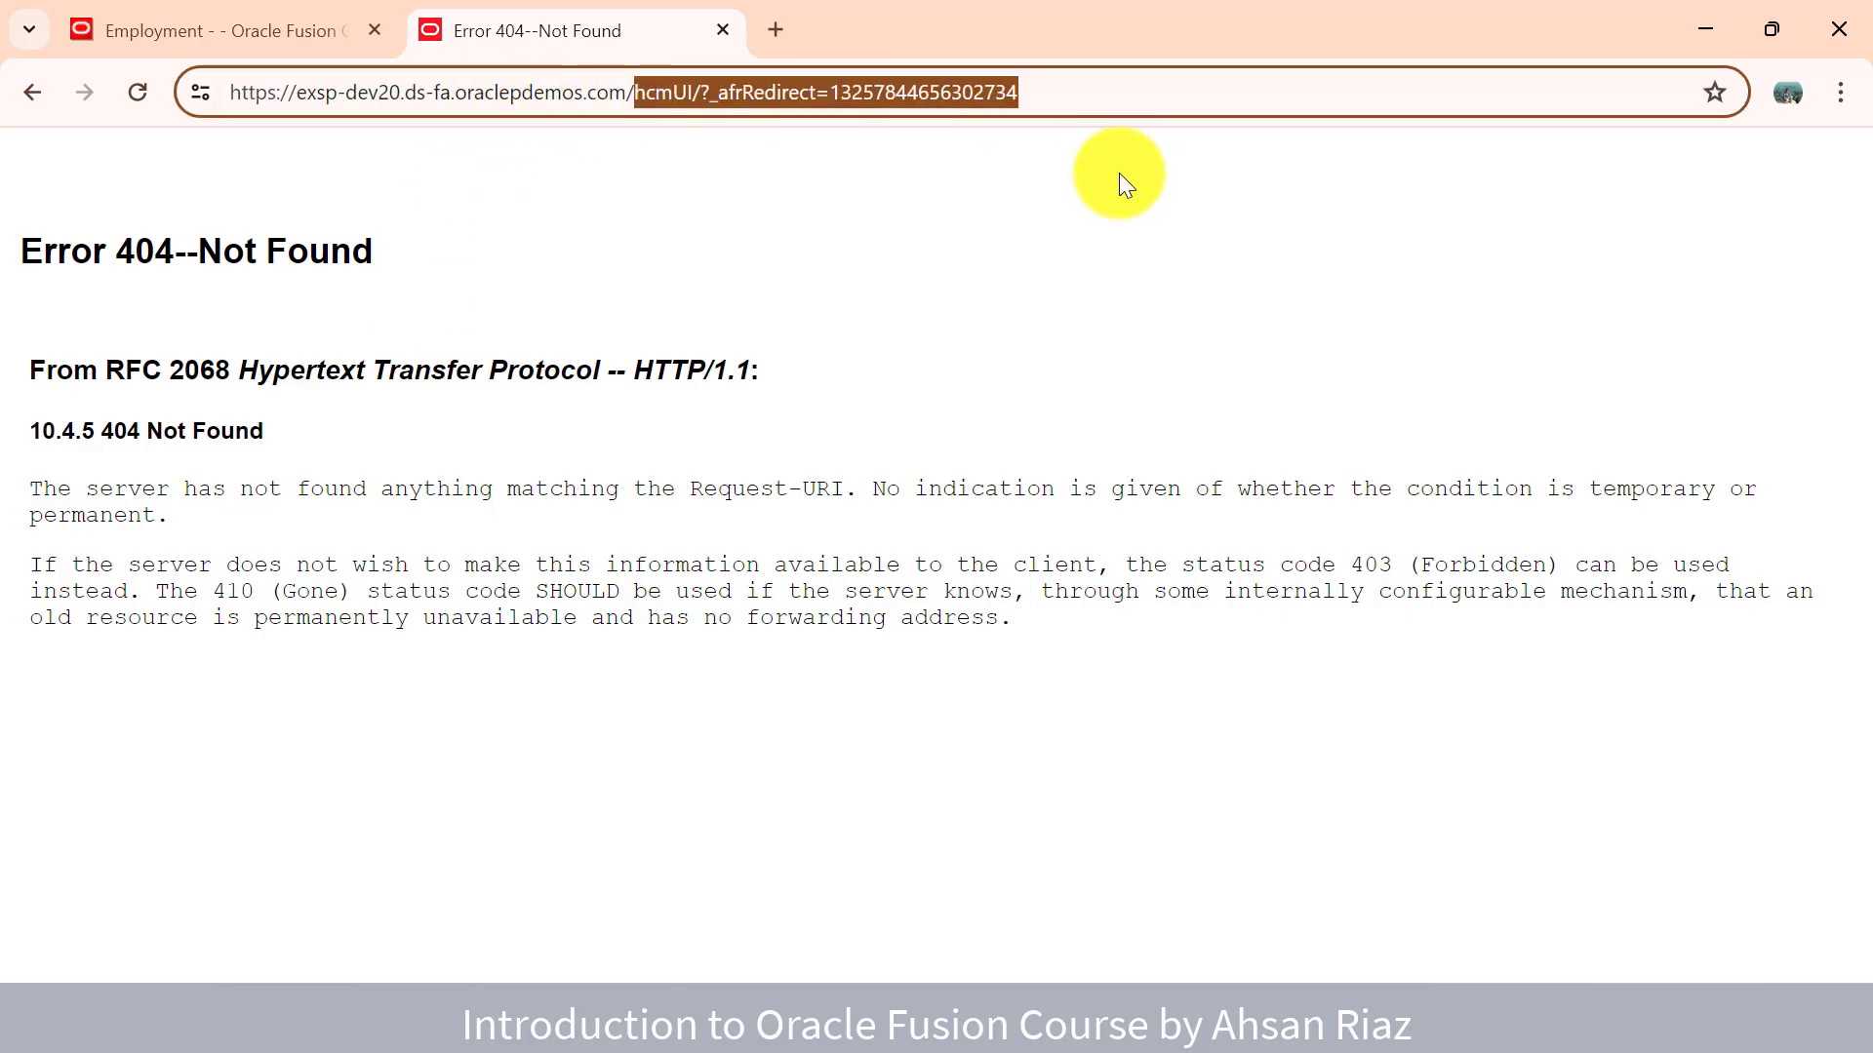
{"action": "key", "text": "BackSpace"}
{"action": "key", "text": "Return"}
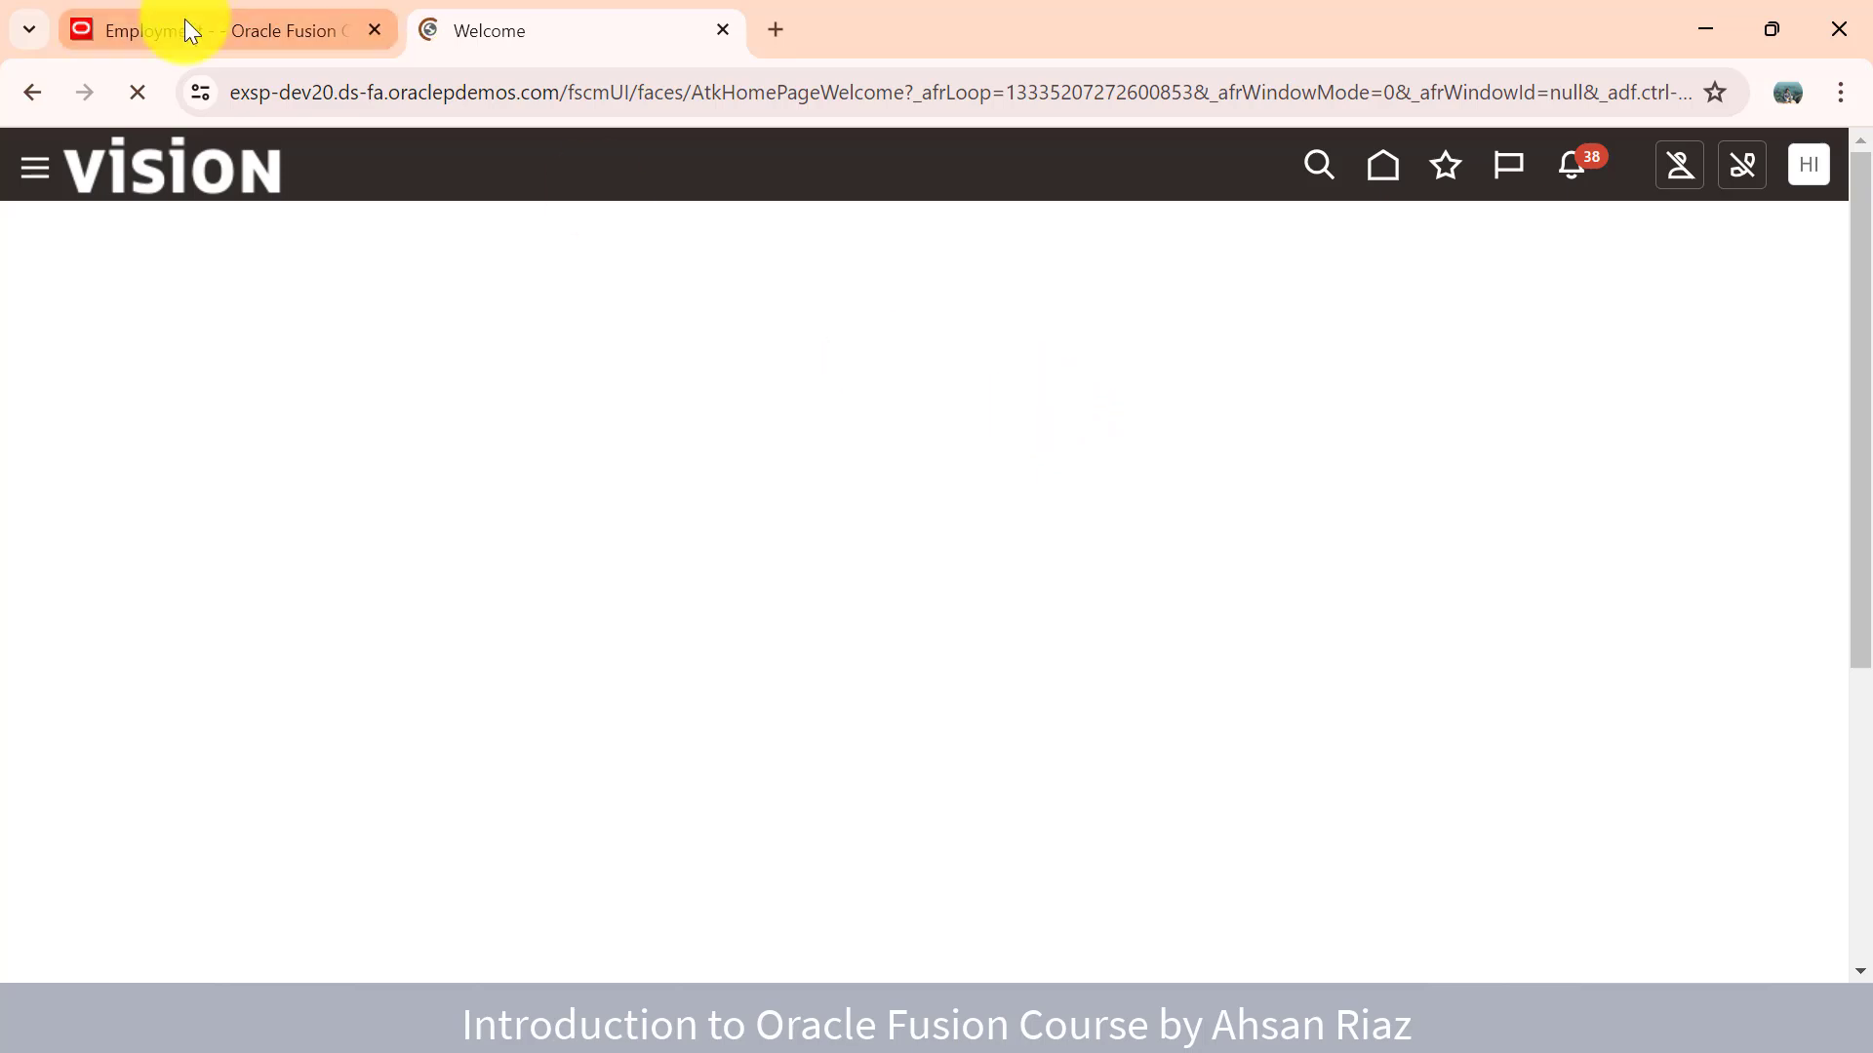
- In the new tab, go to the Fusion home page and expand all Employment quick actions
{"action": "left_click", "coordinate": [279, 45]}
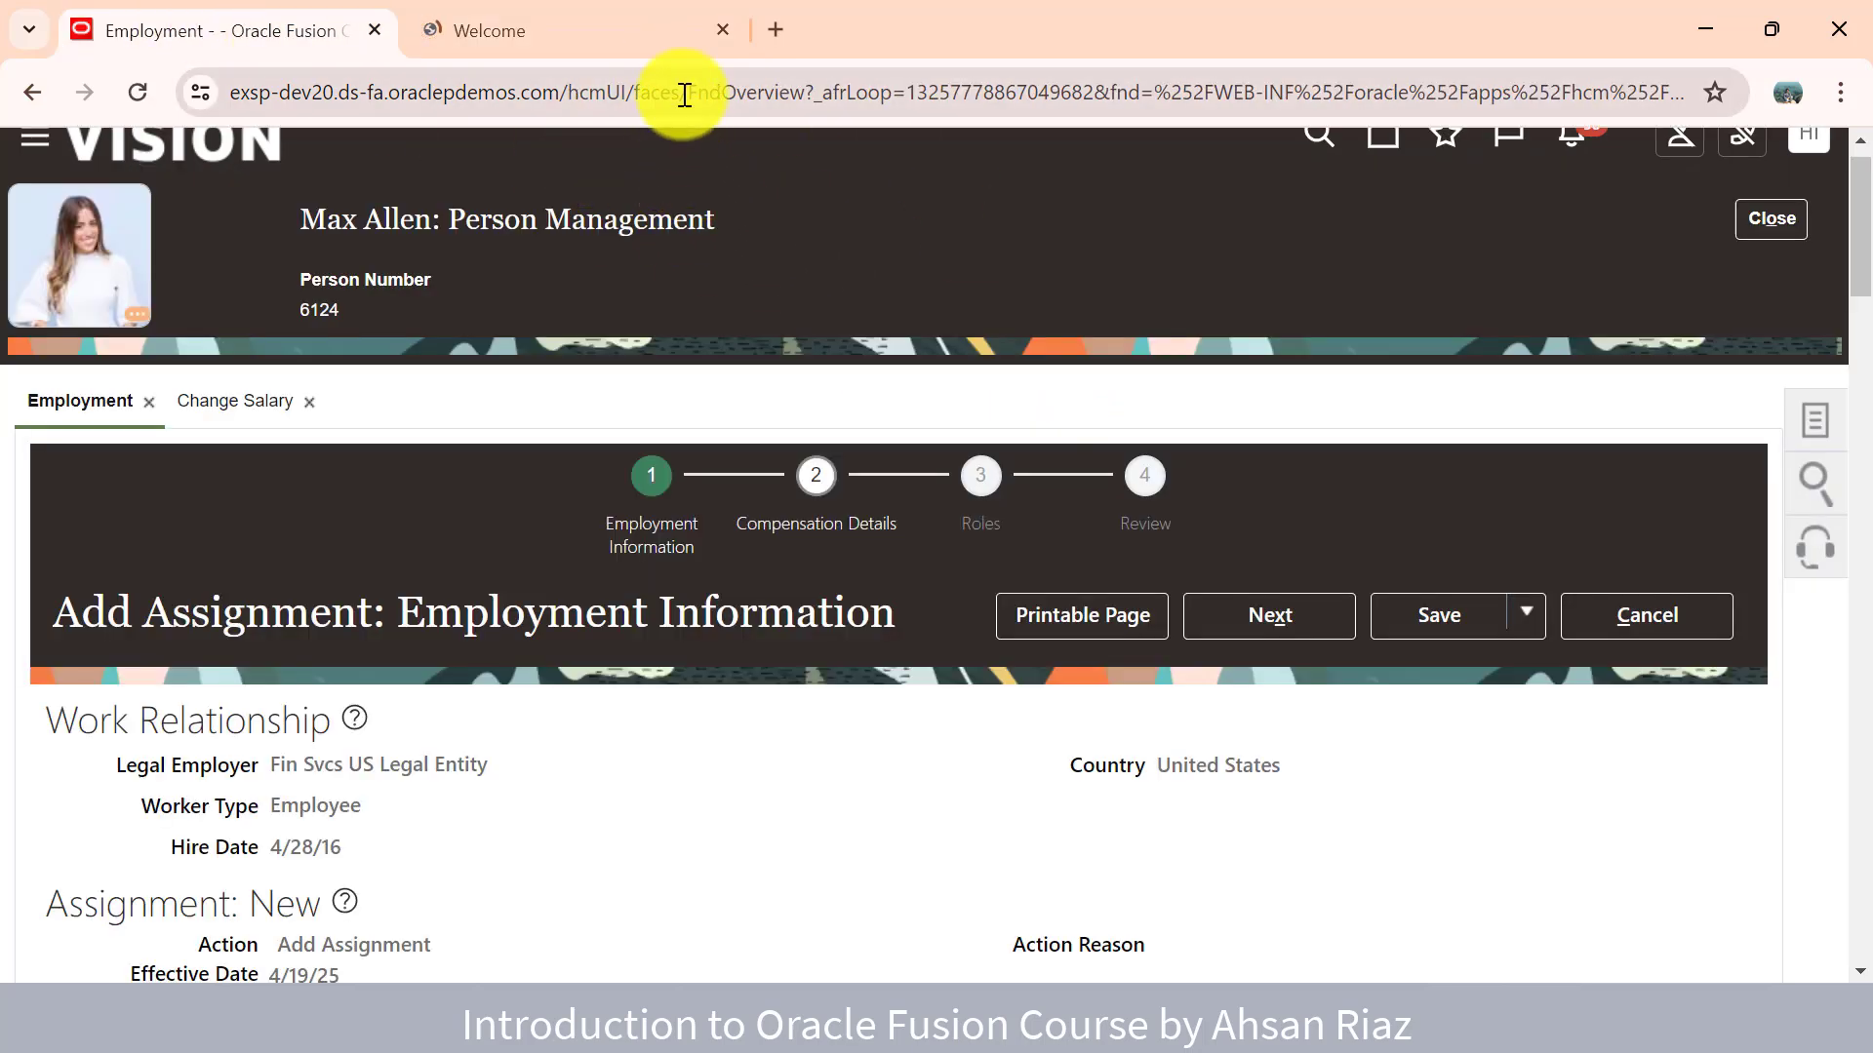
{"action": "left_click", "coordinate": [506, 18]}
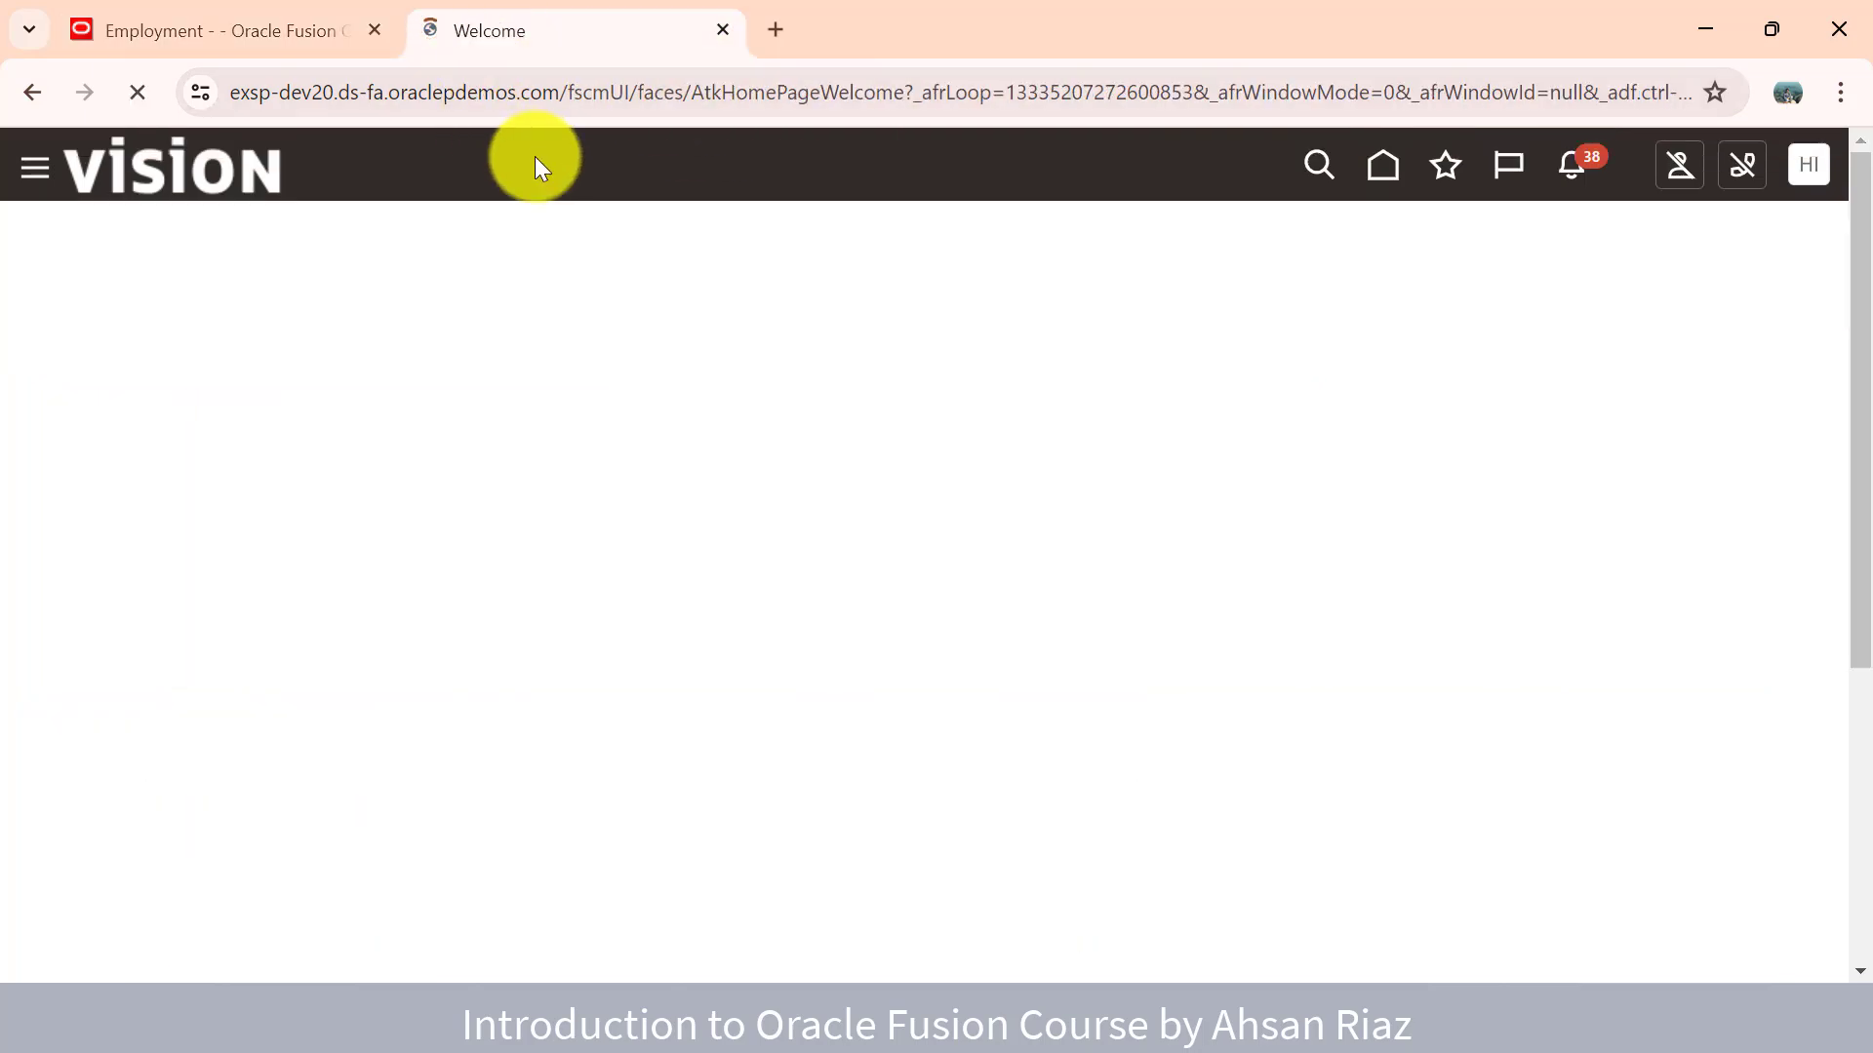
{"action": "left_click", "coordinate": [1387, 165]}
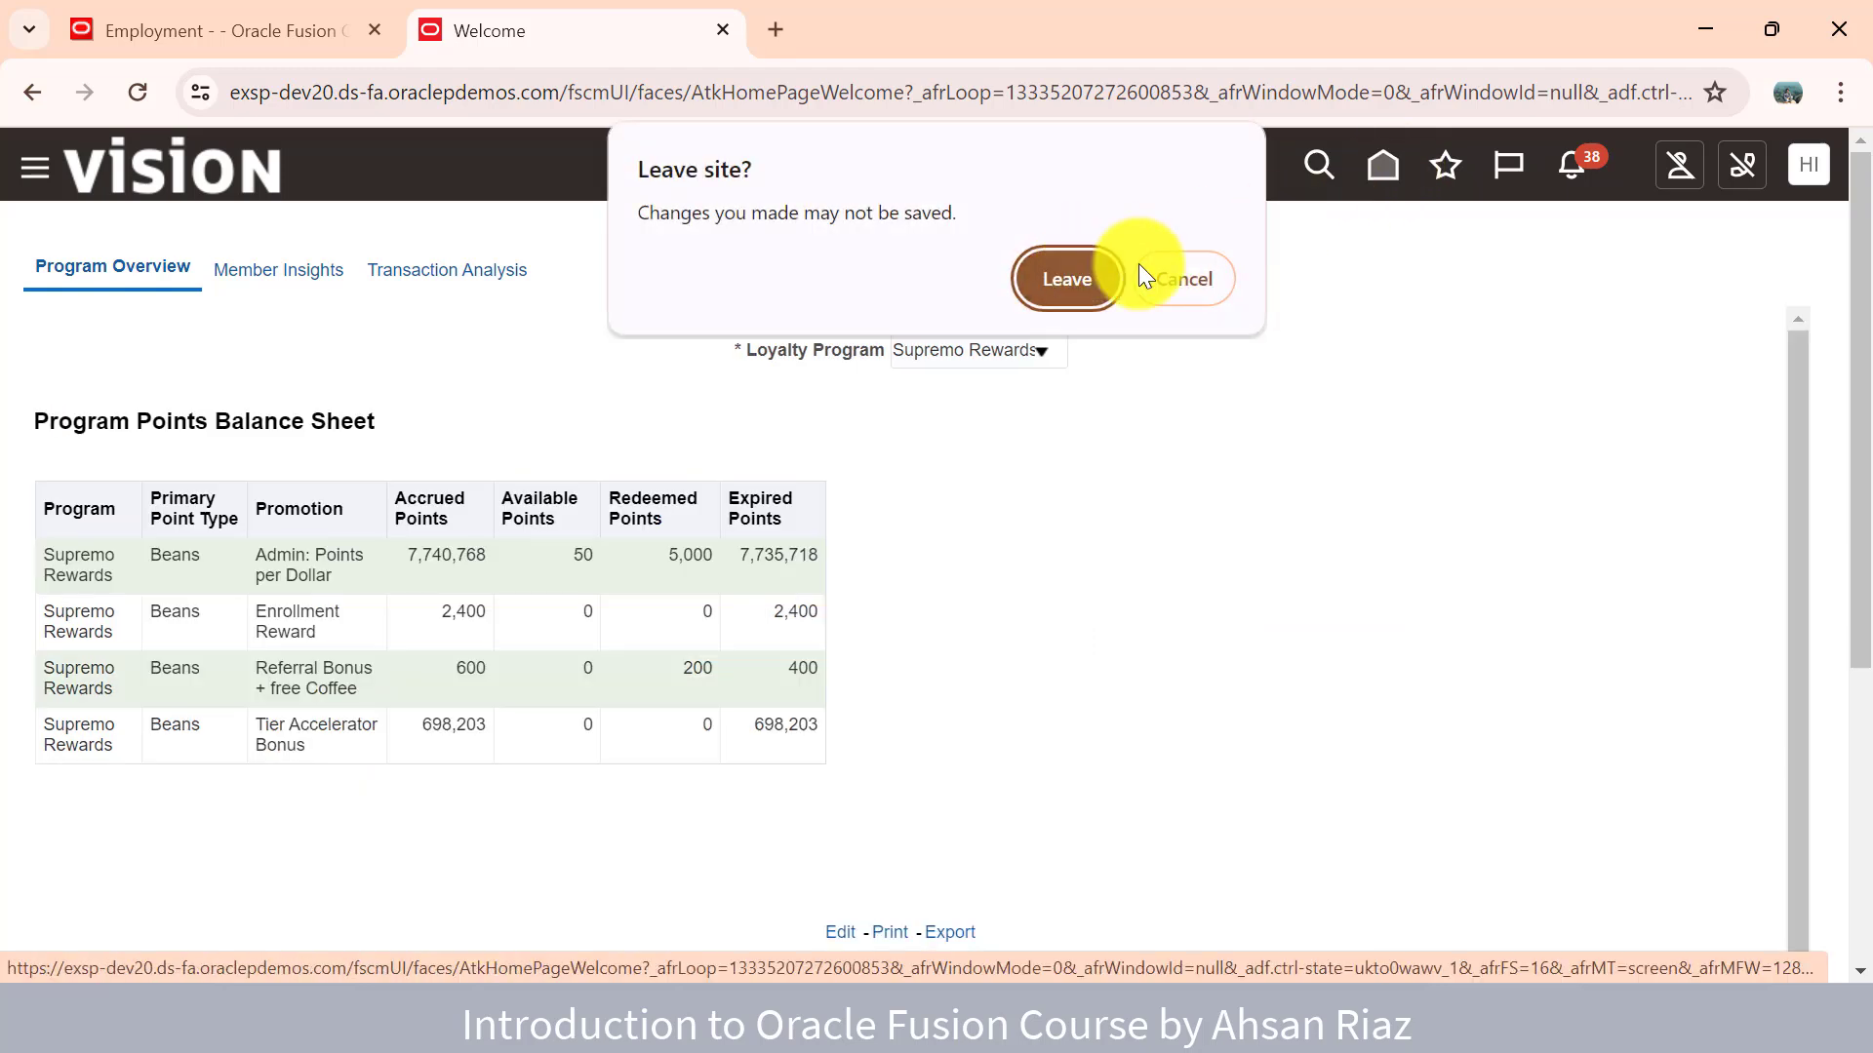
{"action": "left_click", "coordinate": [1090, 267]}
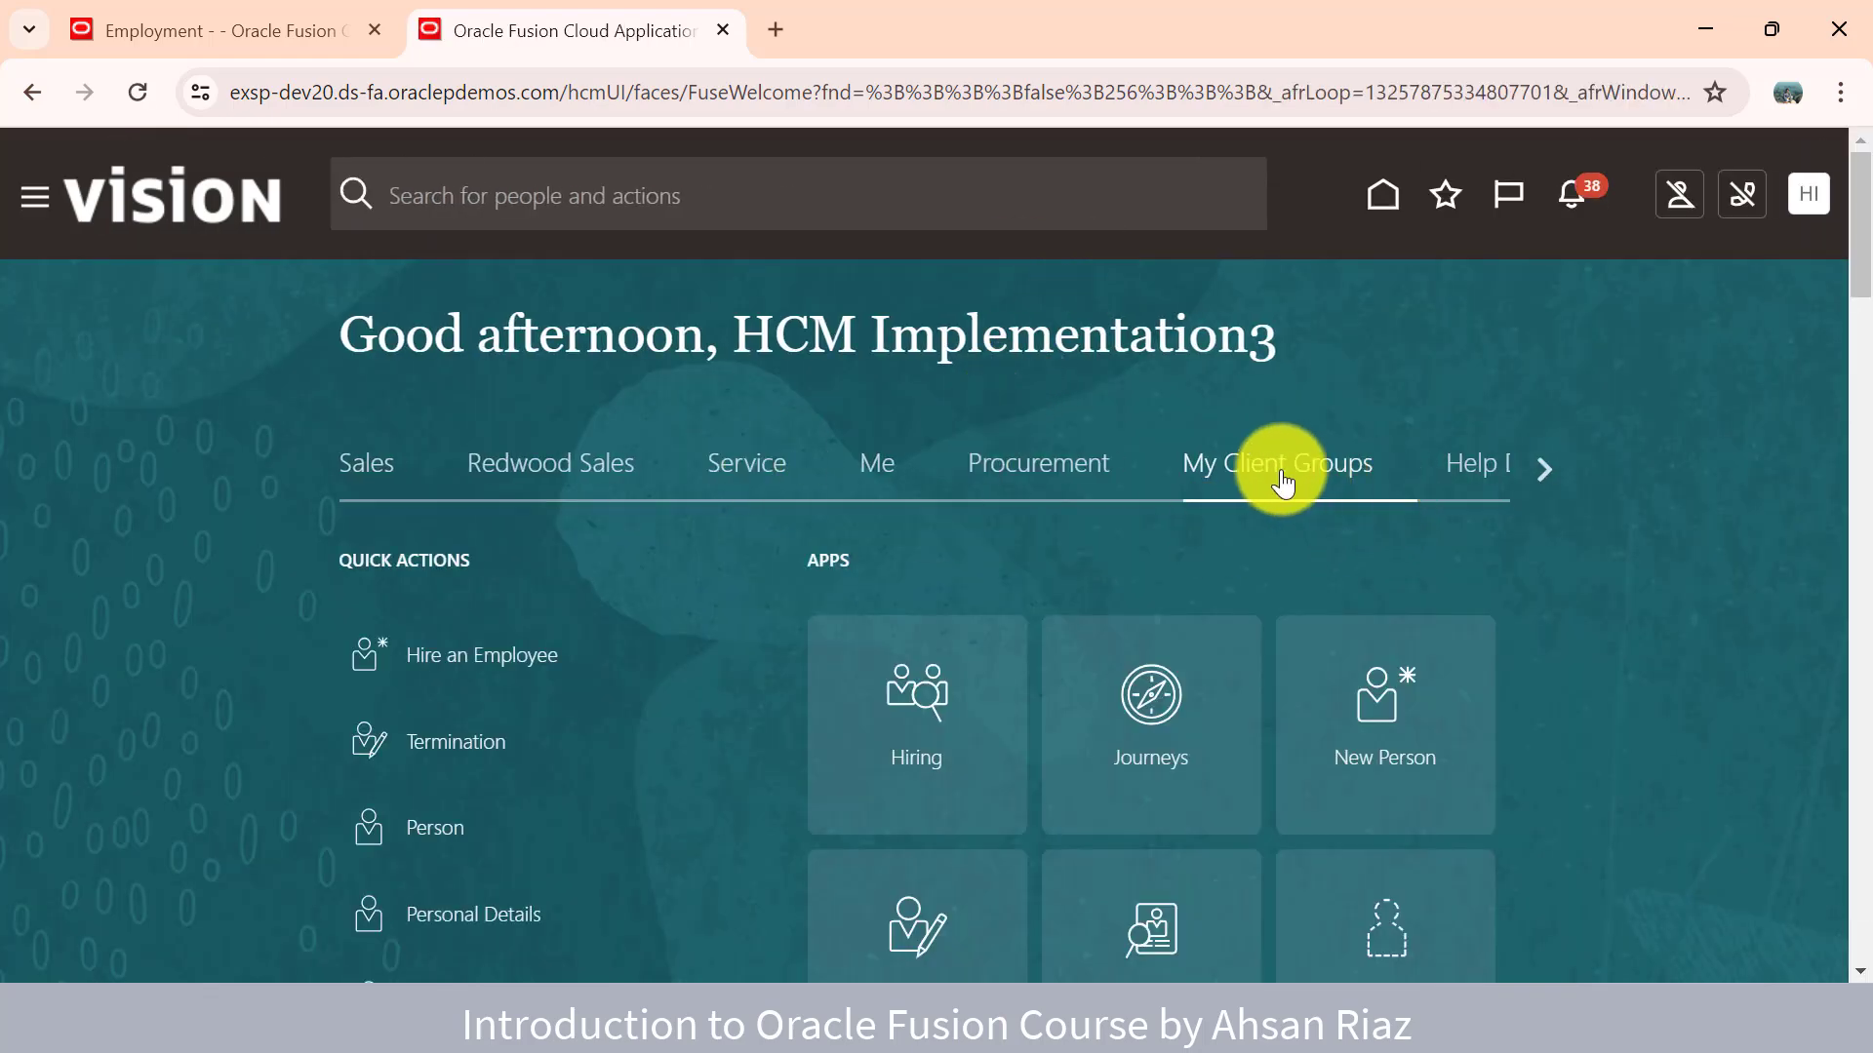
{"action": "scroll", "coordinate": [627, 624], "scroll_direction": "down", "scroll_amount": 5}
{"action": "scroll", "coordinate": [475, 730], "scroll_direction": "down", "scroll_amount": 13}
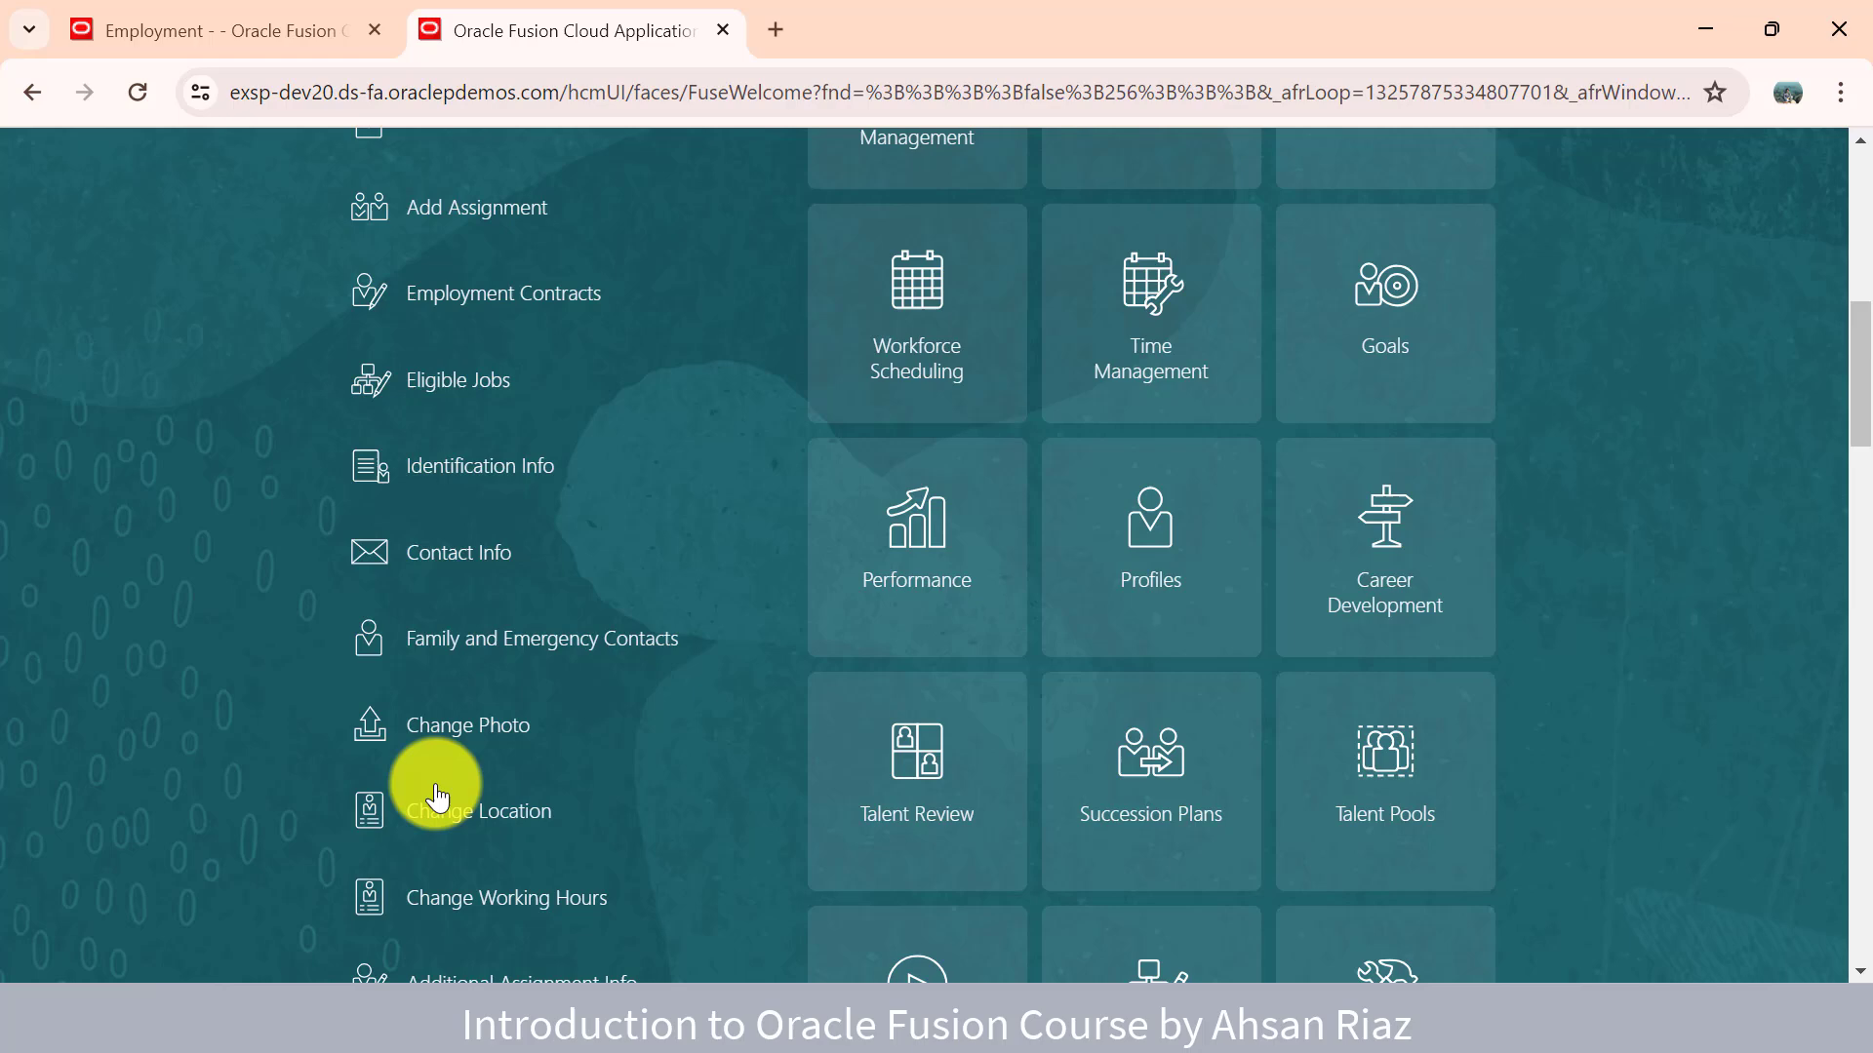
{"action": "left_click", "coordinate": [436, 798]}
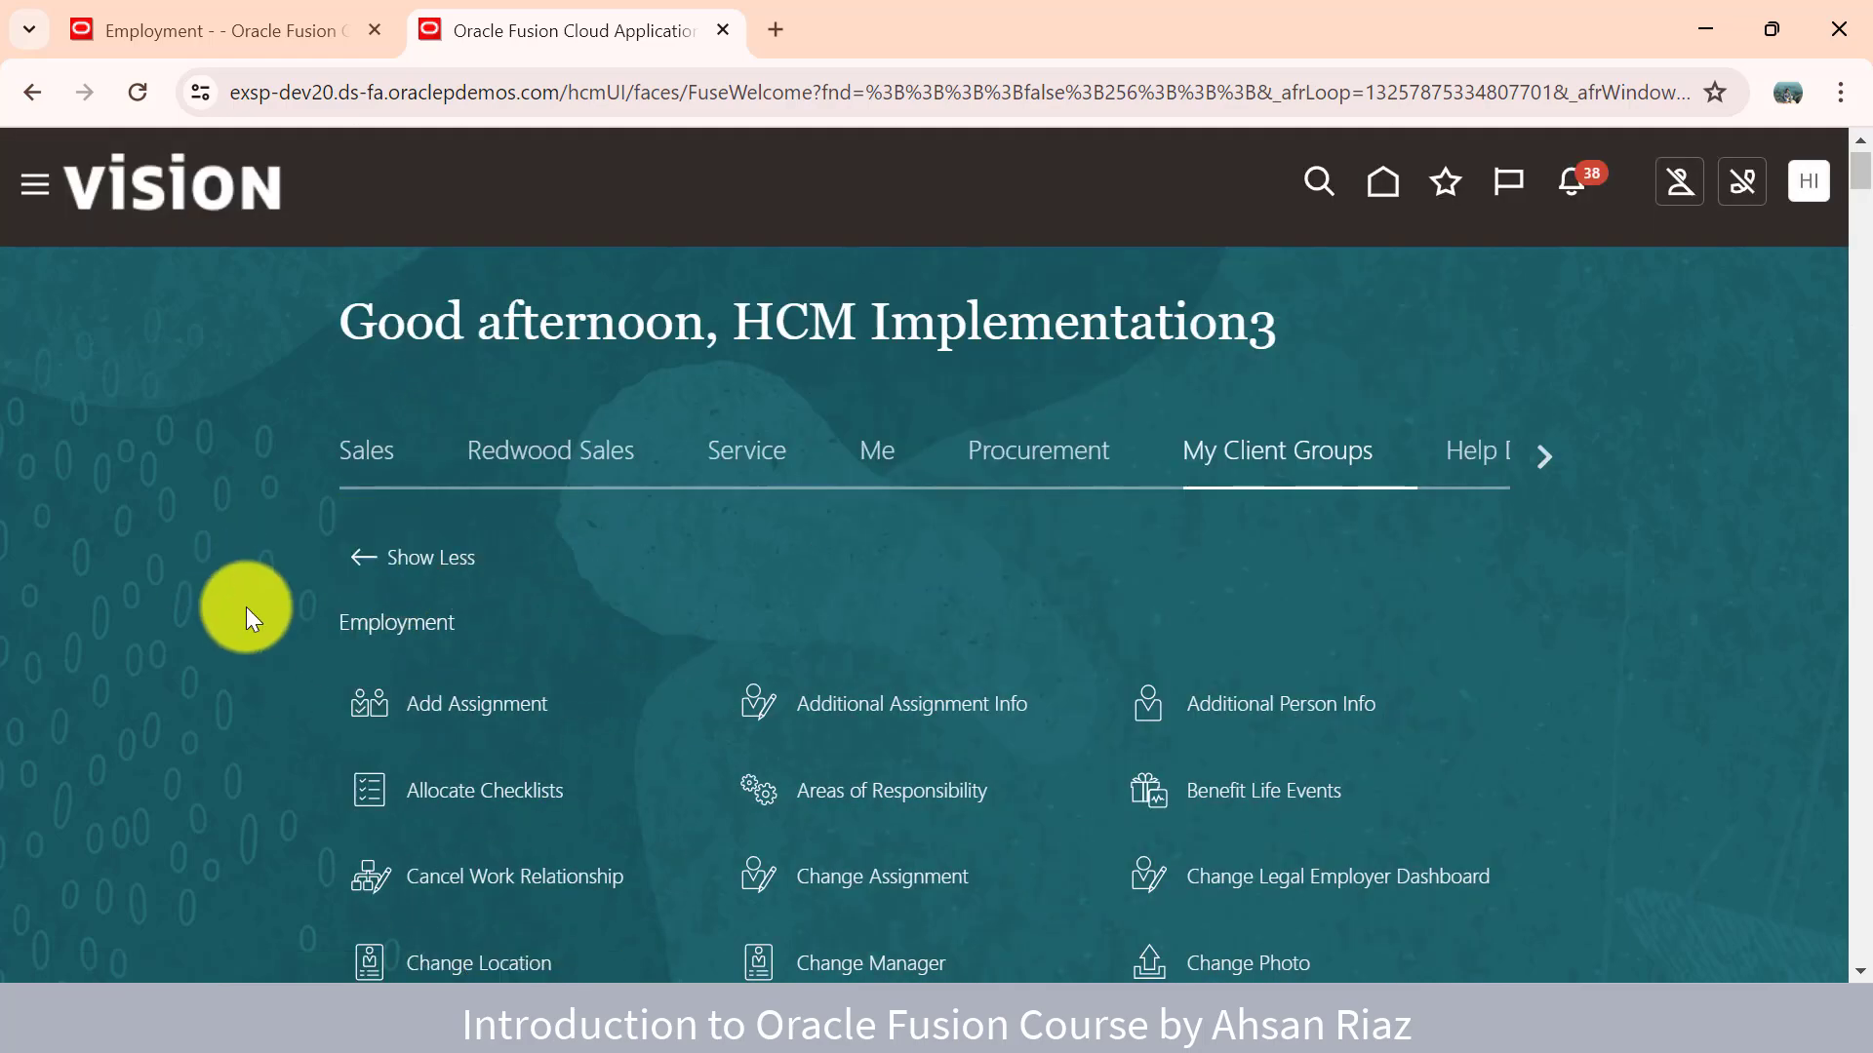
- Open the Redwood Add Assignment task and duplicate it into another browser tab
{"action": "left_click", "coordinate": [495, 707]}
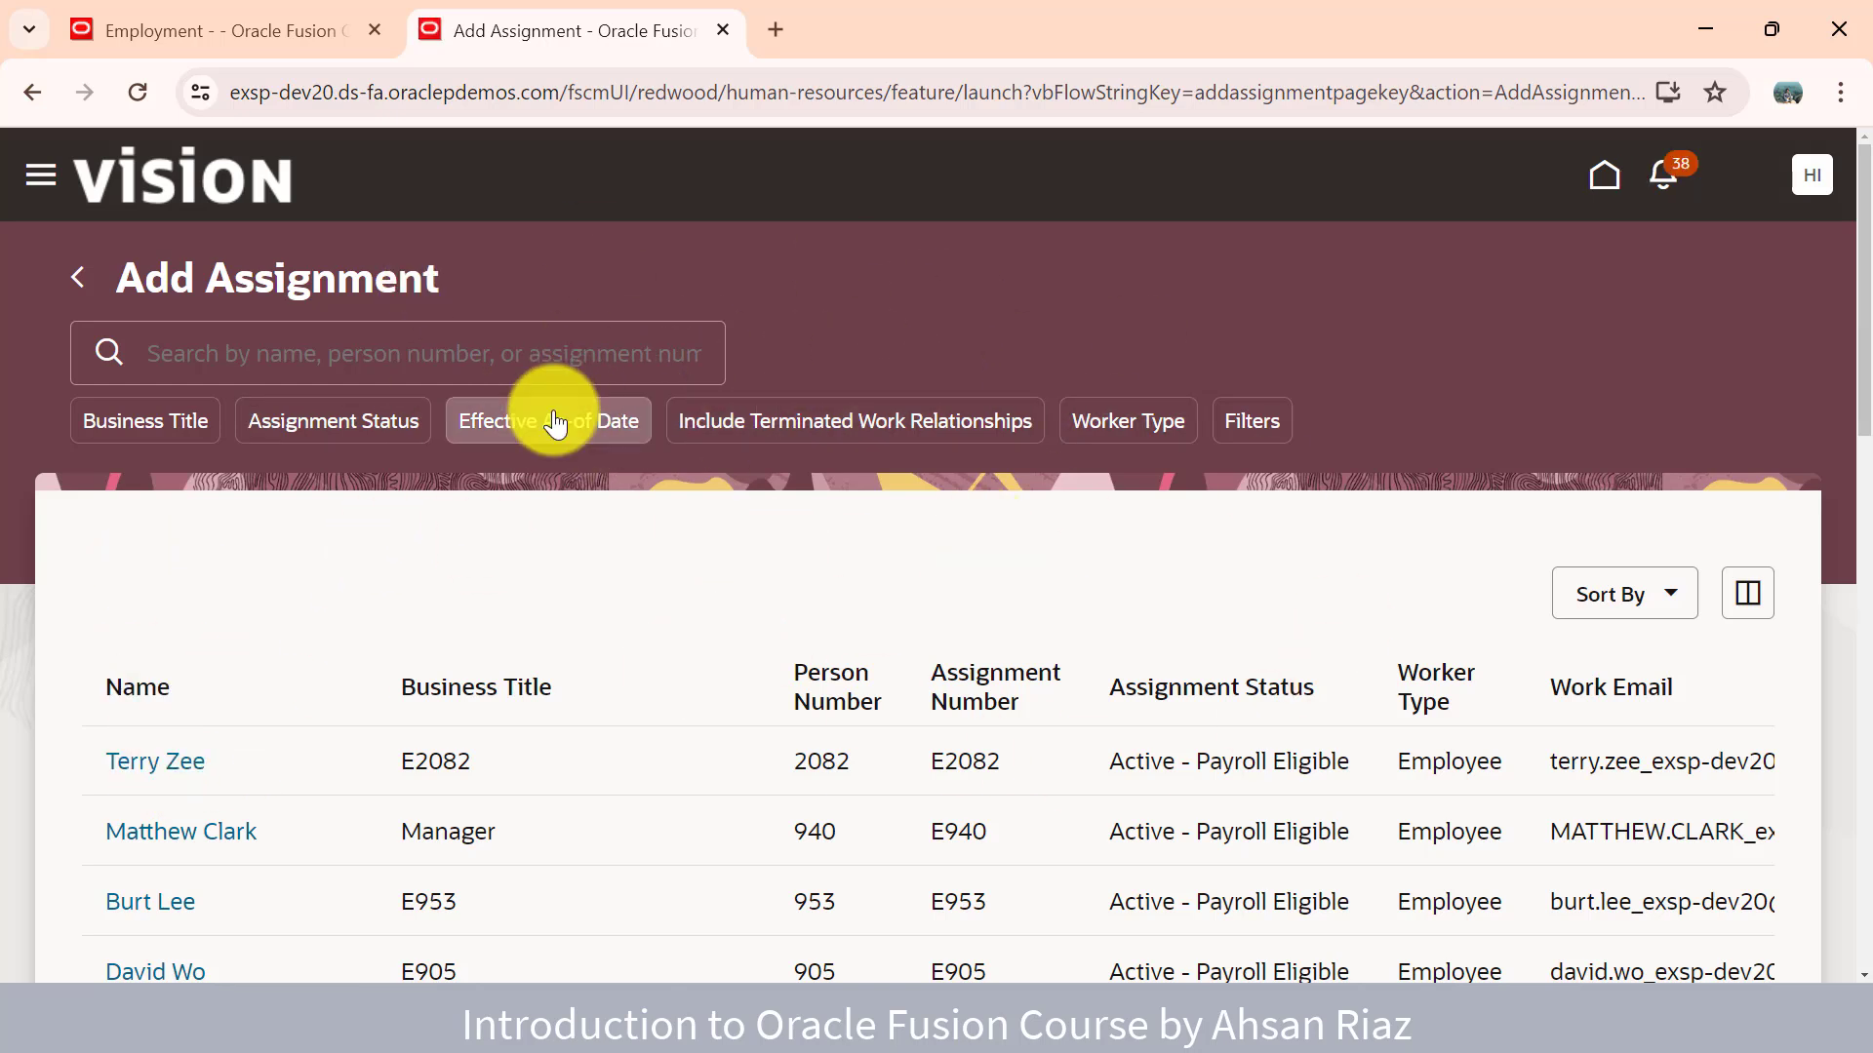
{"action": "double_click", "coordinate": [663, 93]}
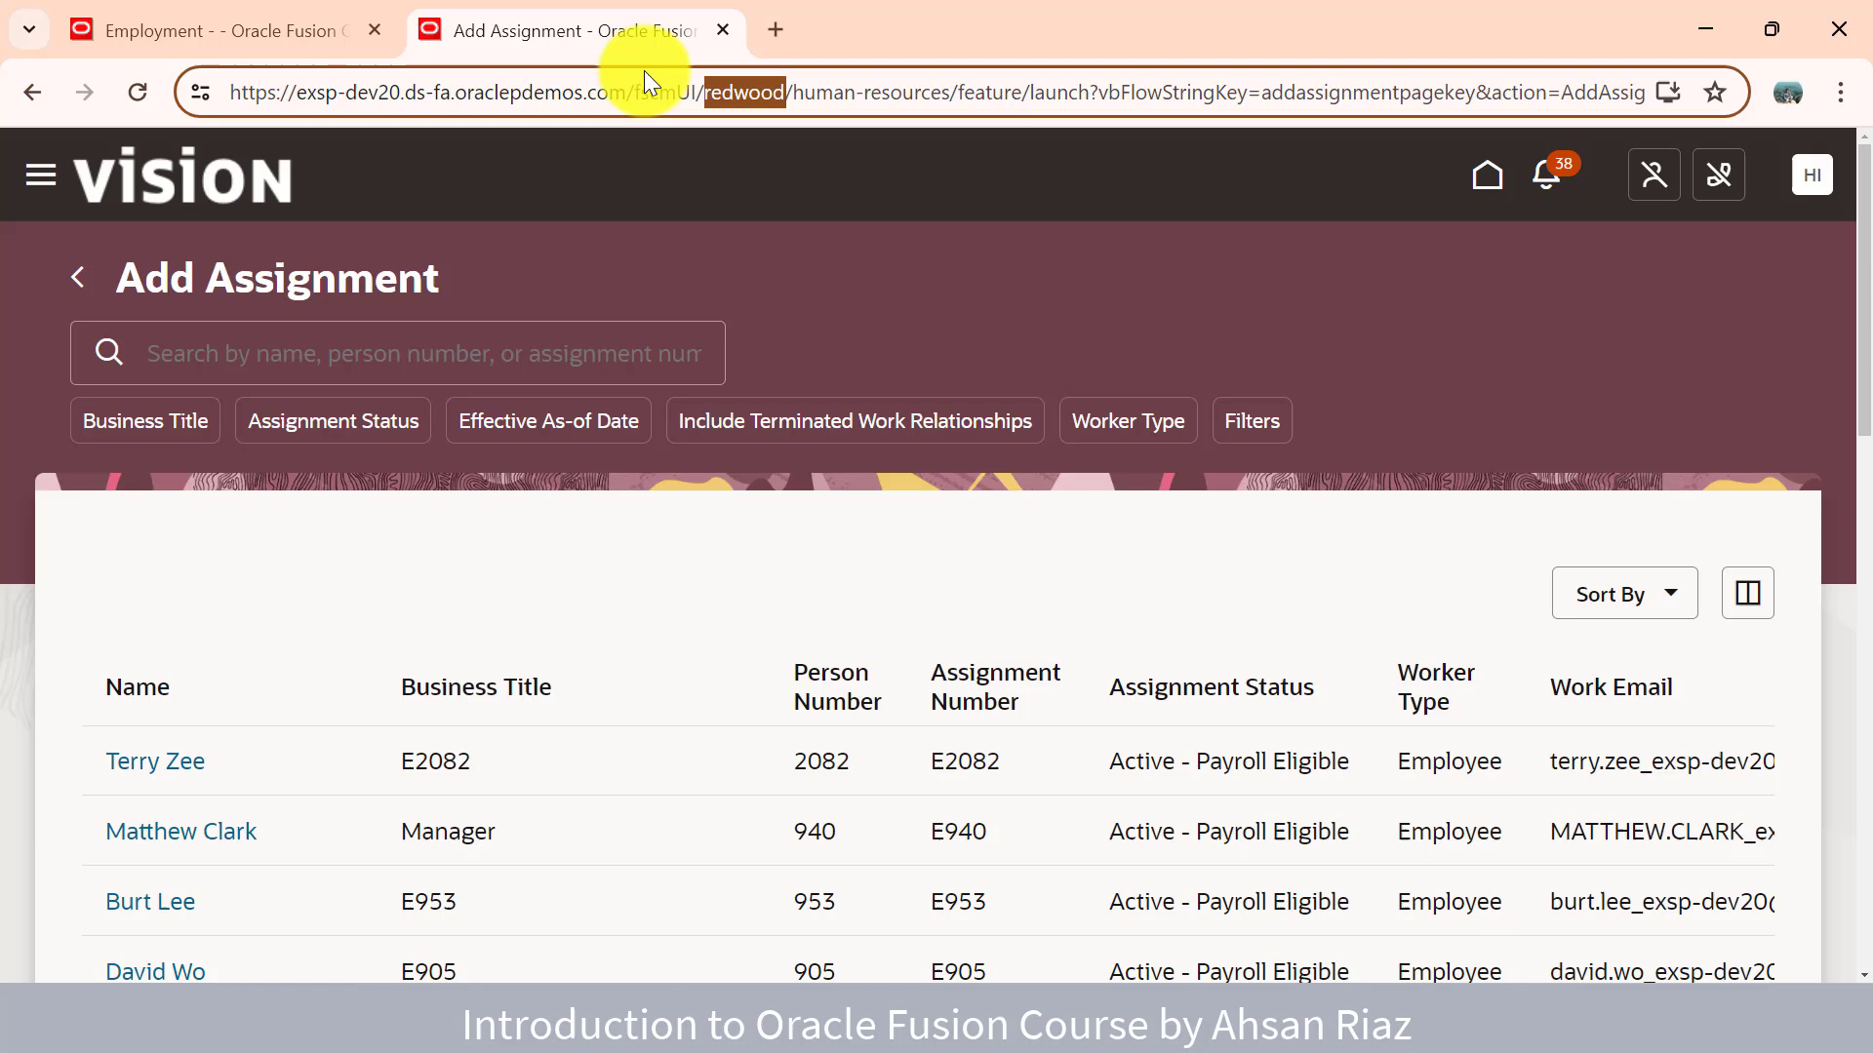
{"action": "right_click", "coordinate": [643, 35]}
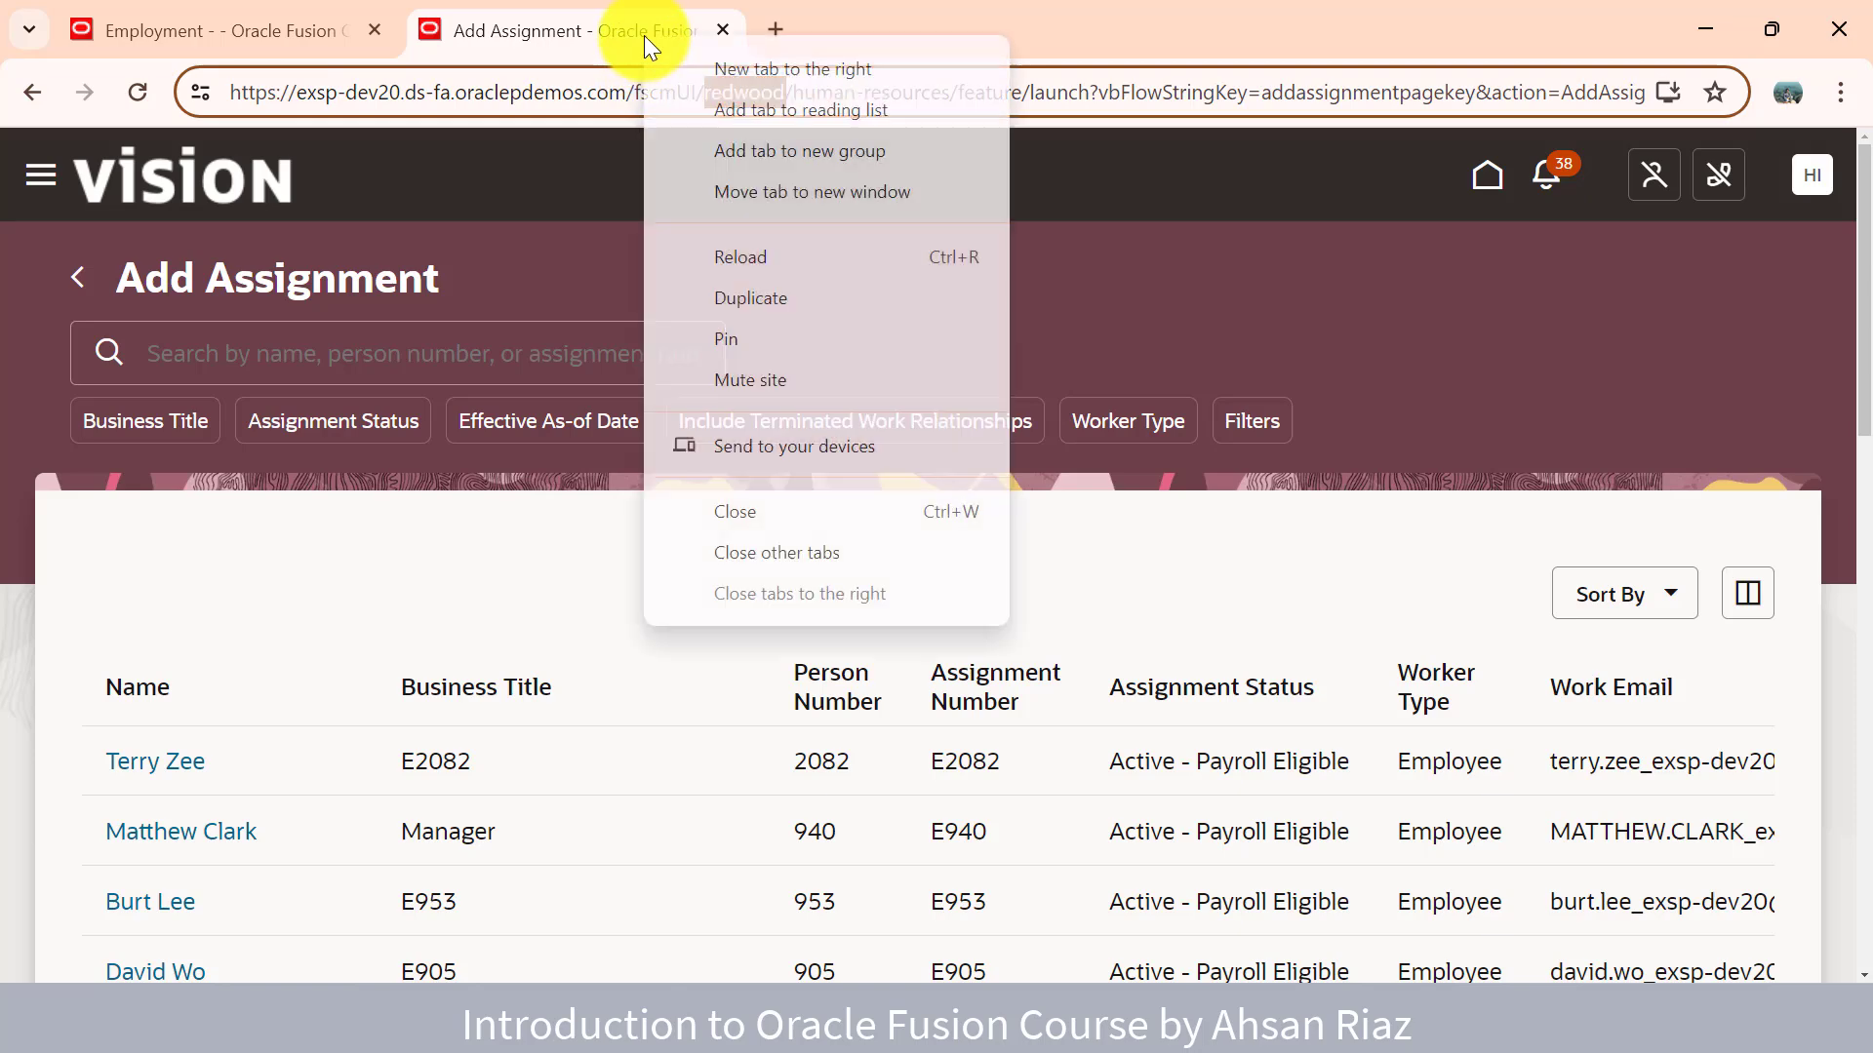
{"action": "left_click", "coordinate": [772, 296]}
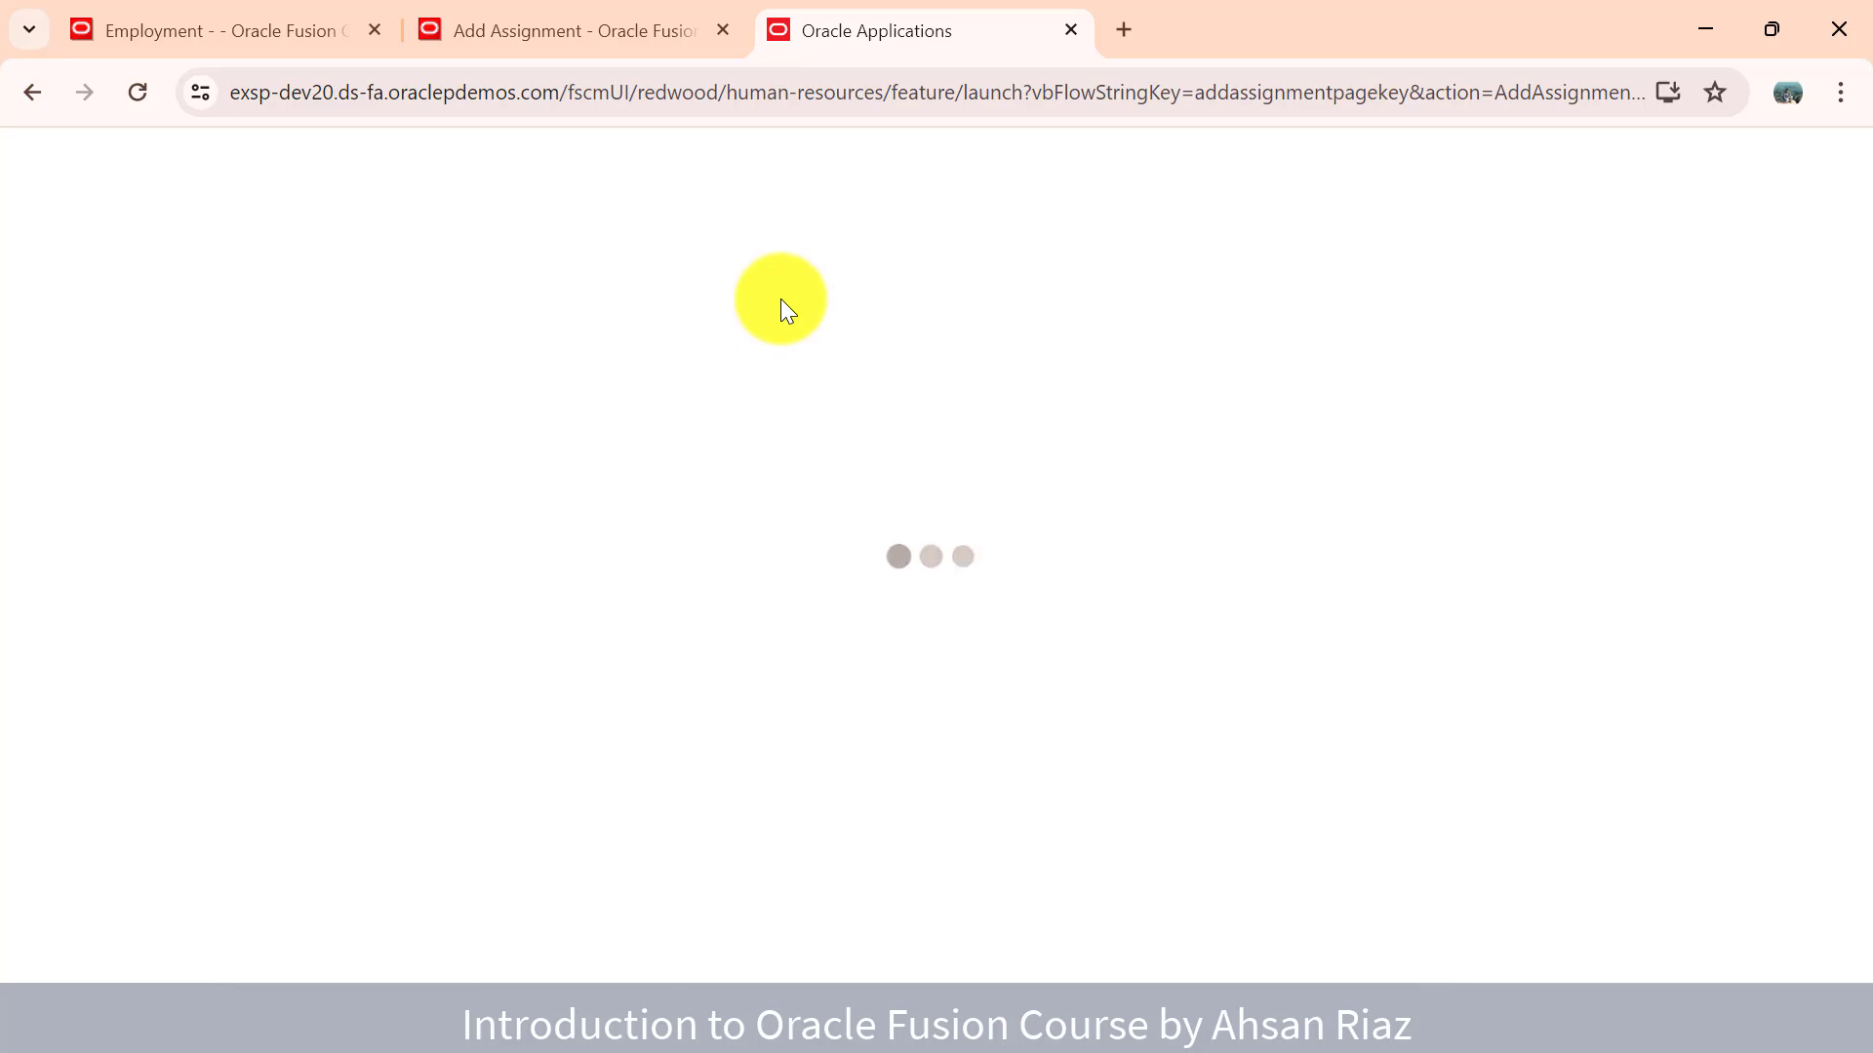
{"action": "left_click", "coordinate": [543, 31]}
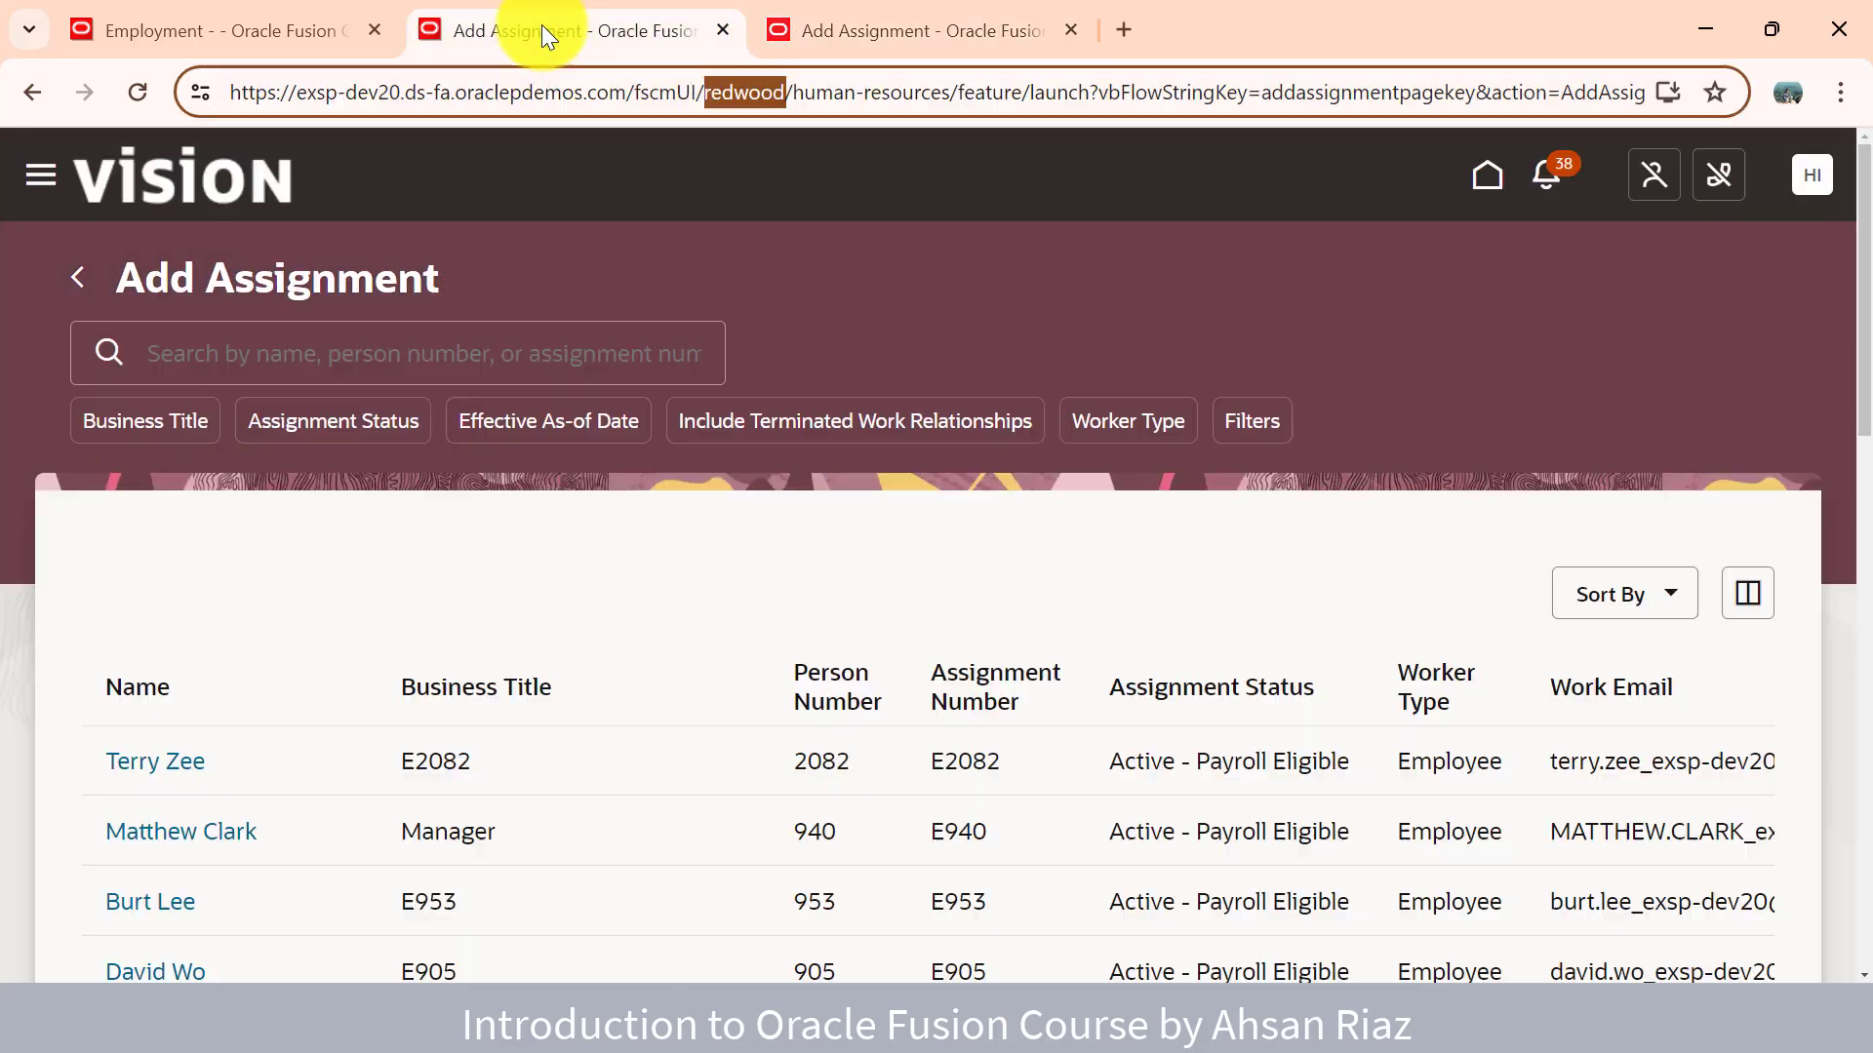
{"action": "left_click", "coordinate": [508, 591]}
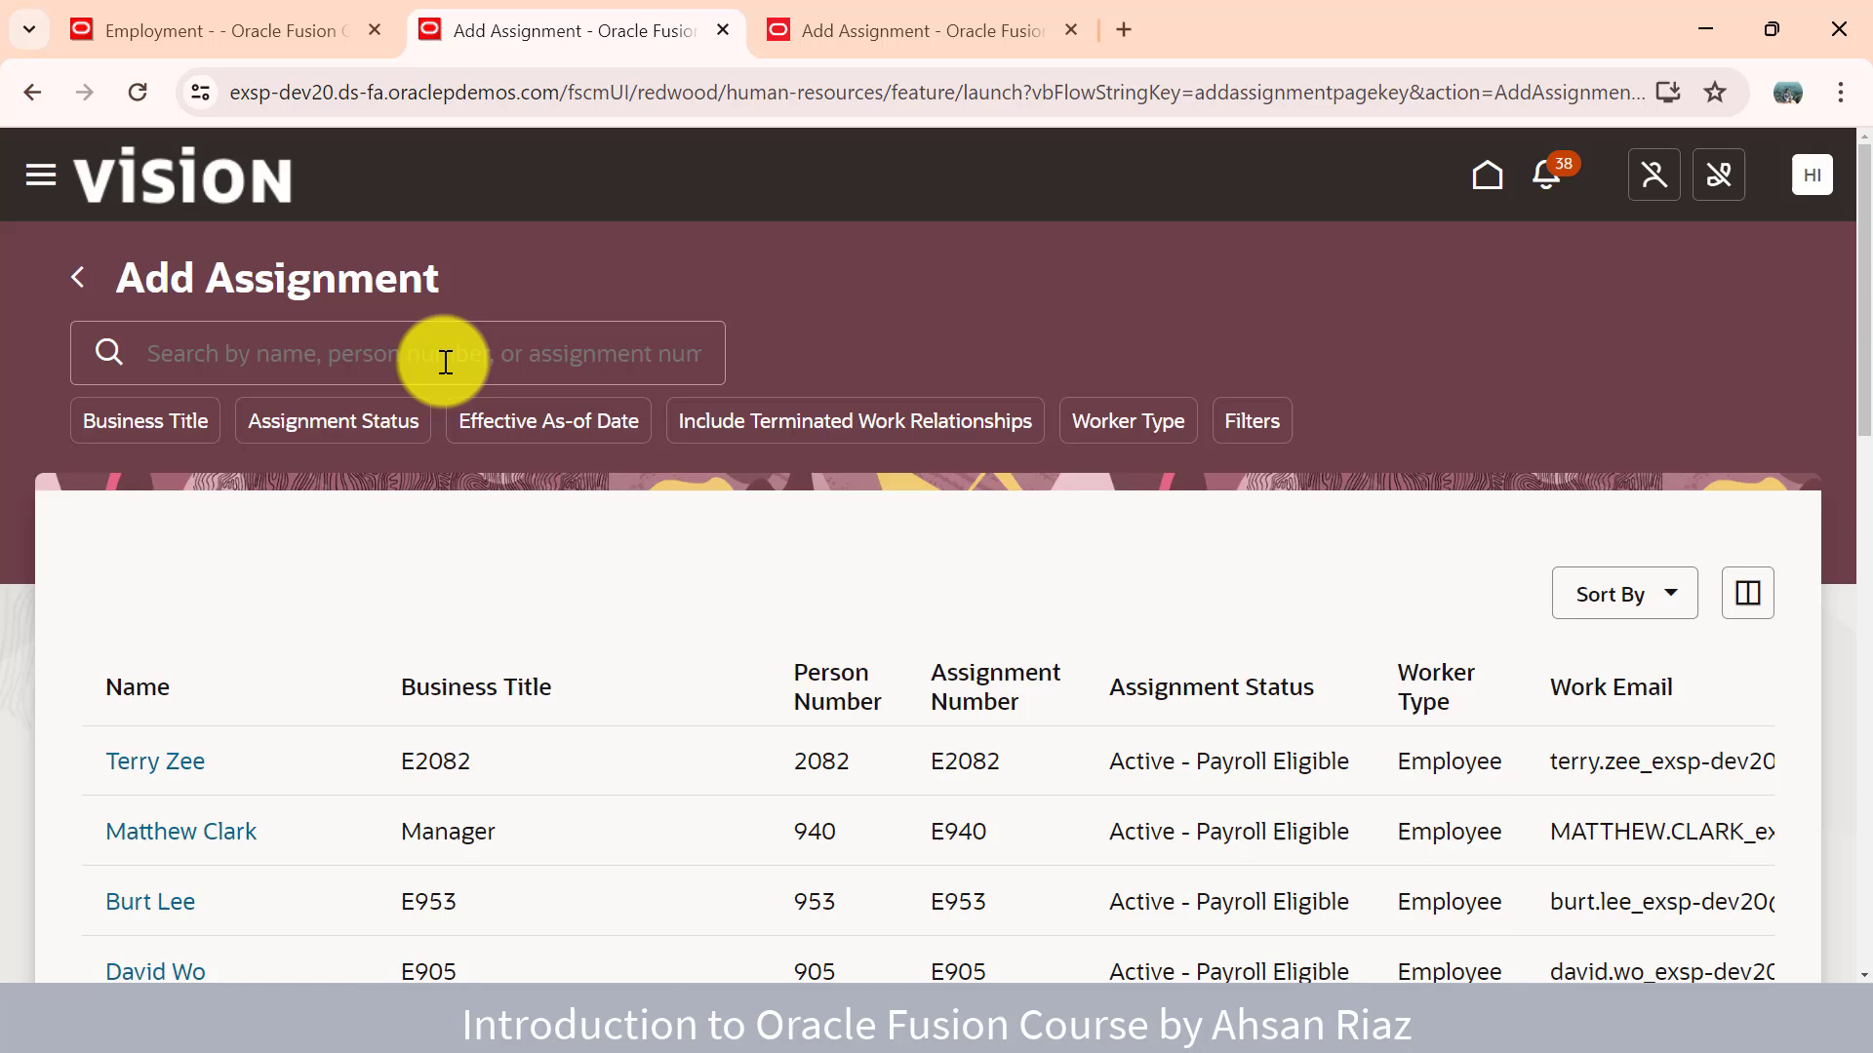
- Search for the employee by name, open their Redwood Add Assignment, then view the classic page
{"action": "left_click", "coordinate": [466, 331]}
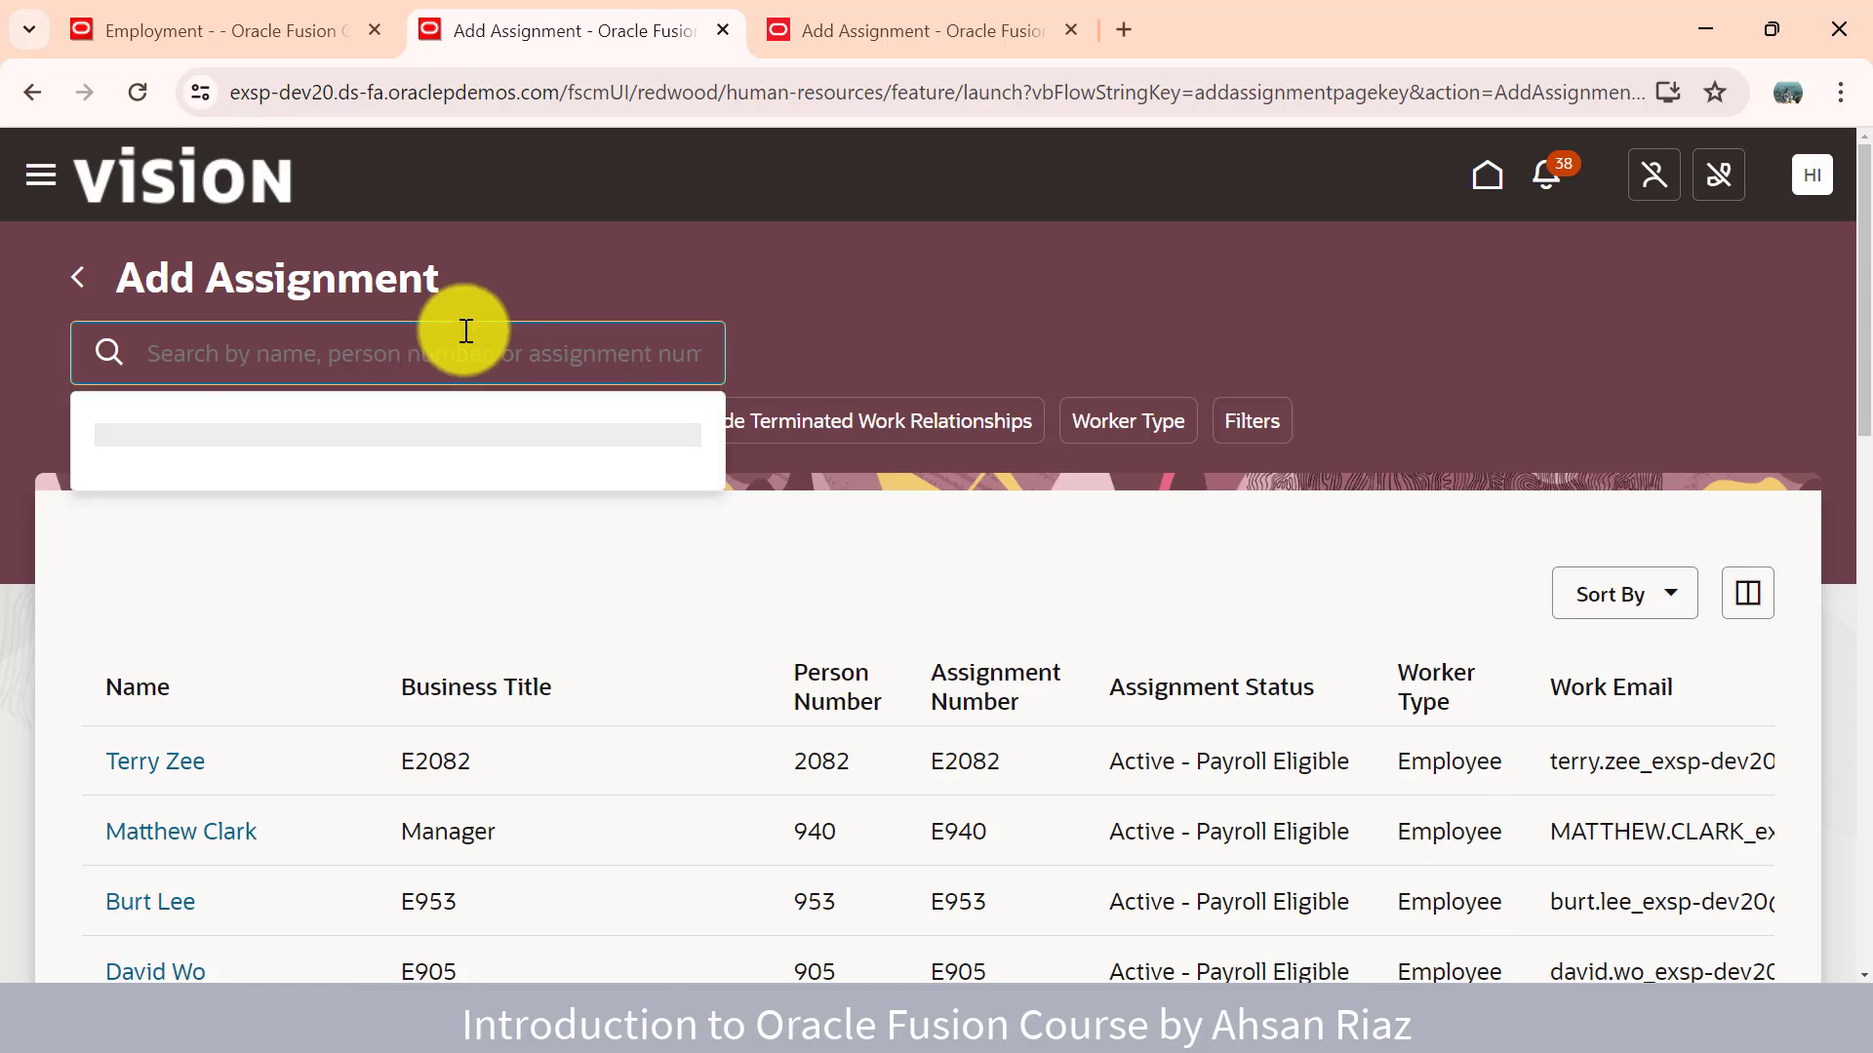
{"action": "type", "text": "max"}
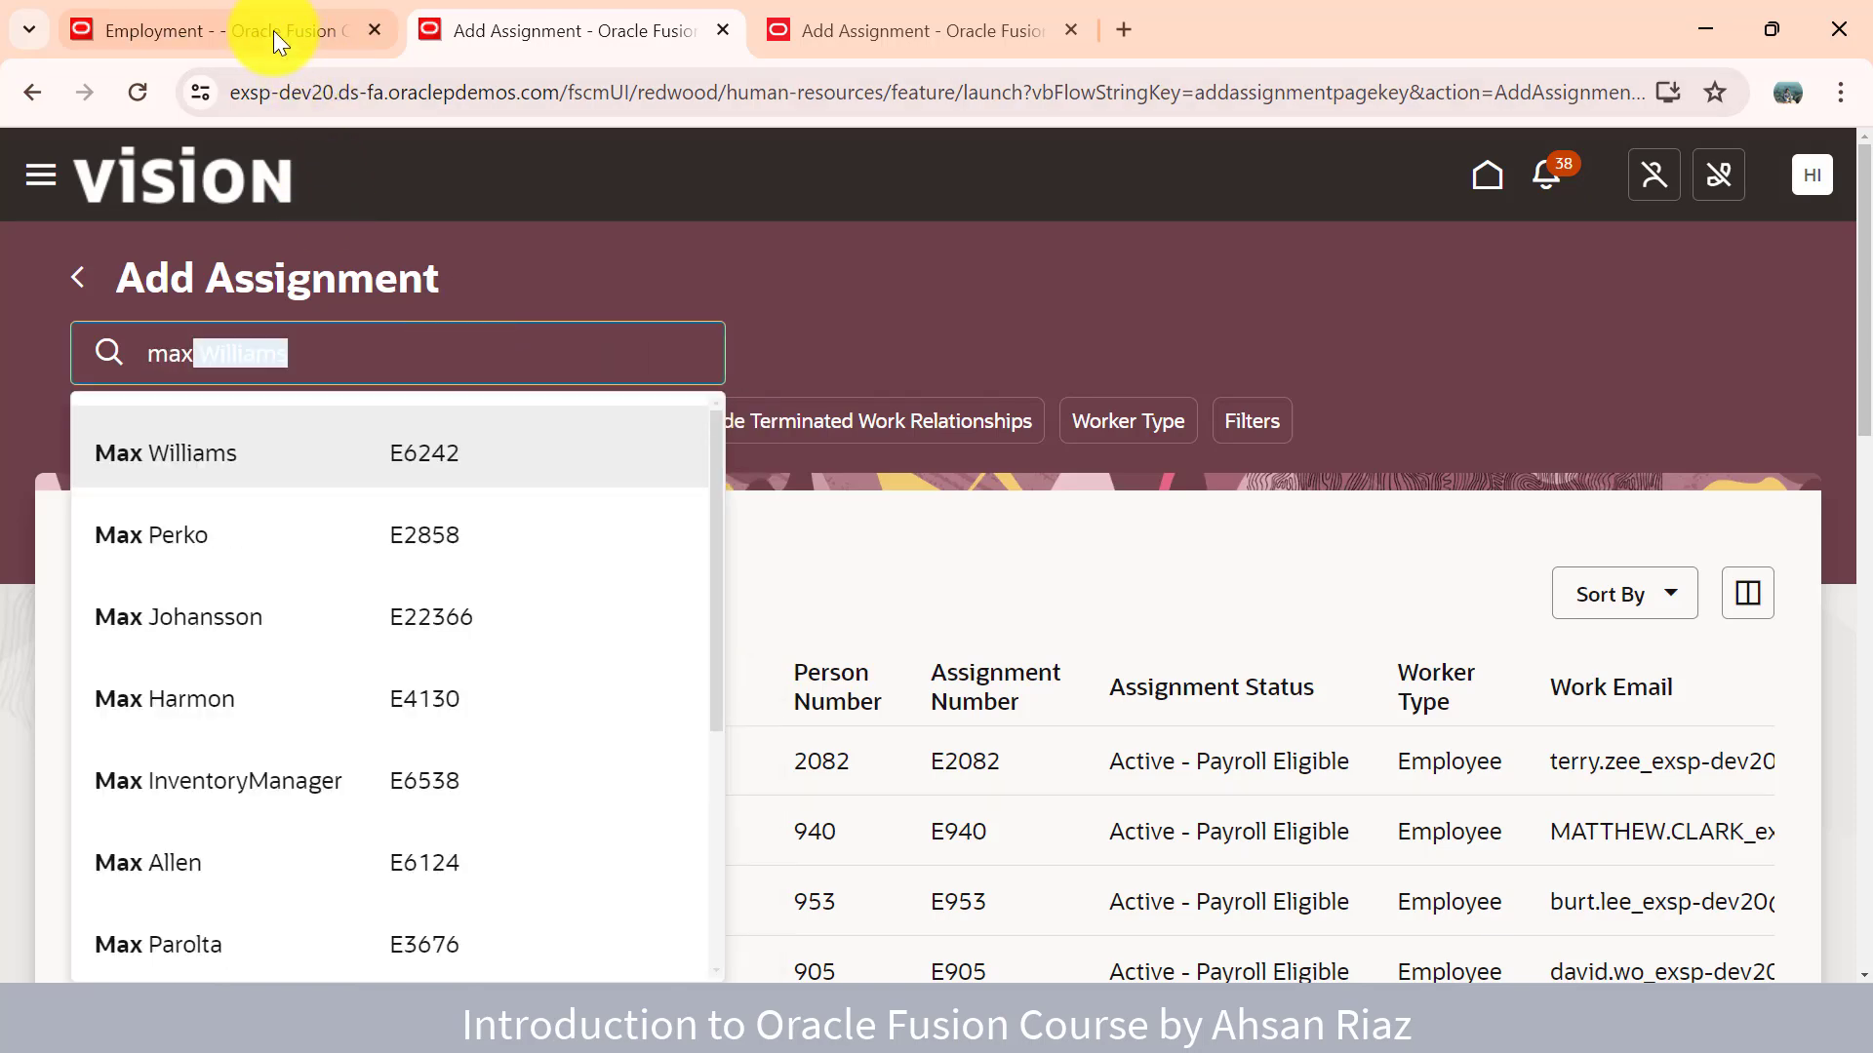
{"action": "left_click", "coordinate": [269, 30]}
{"action": "left_click", "coordinate": [517, 47]}
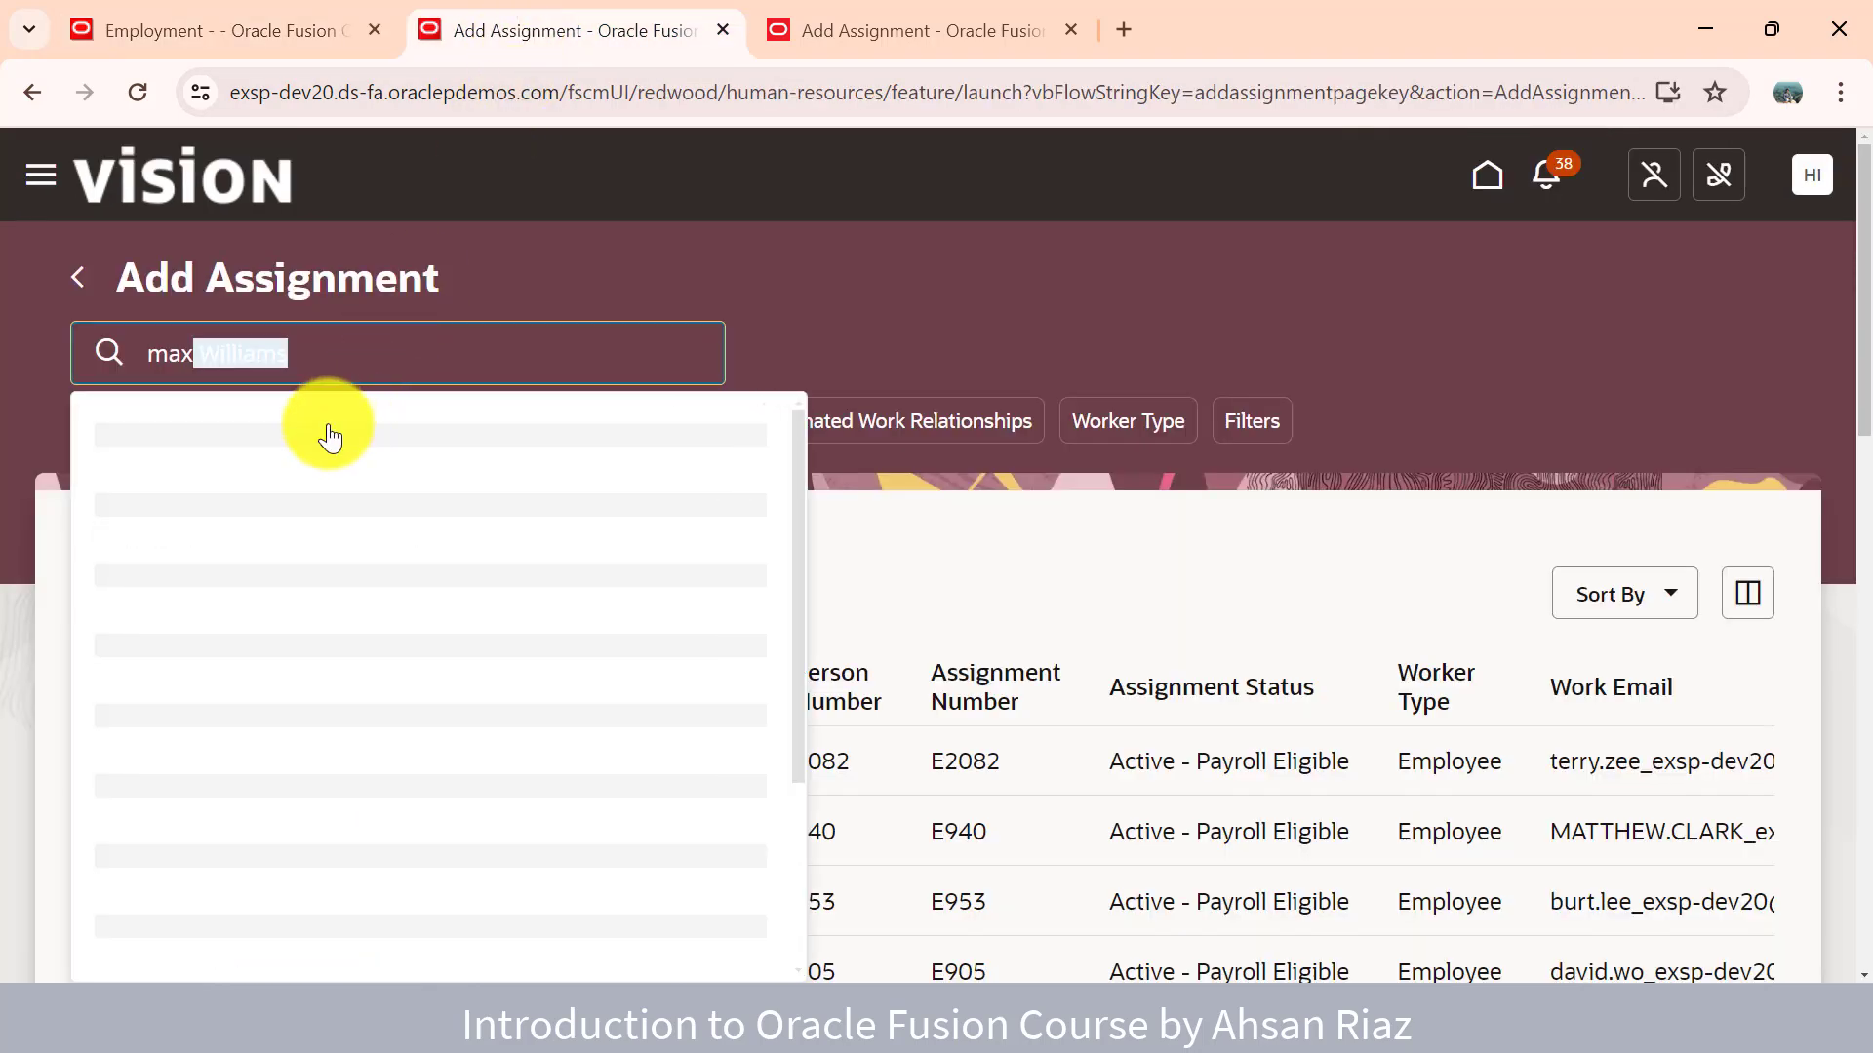
{"action": "type", "text": "Williams"}
{"action": "key", "text": "BackSpace"}
{"action": "key", "text": "BackSpace"}
{"action": "key", "text": "BackSpace"}
{"action": "key", "text": "BackSpace"}
{"action": "key", "text": "BackSpace"}
{"action": "key", "text": "BackSpace"}
{"action": "key", "text": "BackSpace"}
{"action": "key", "text": "BackSpace"}
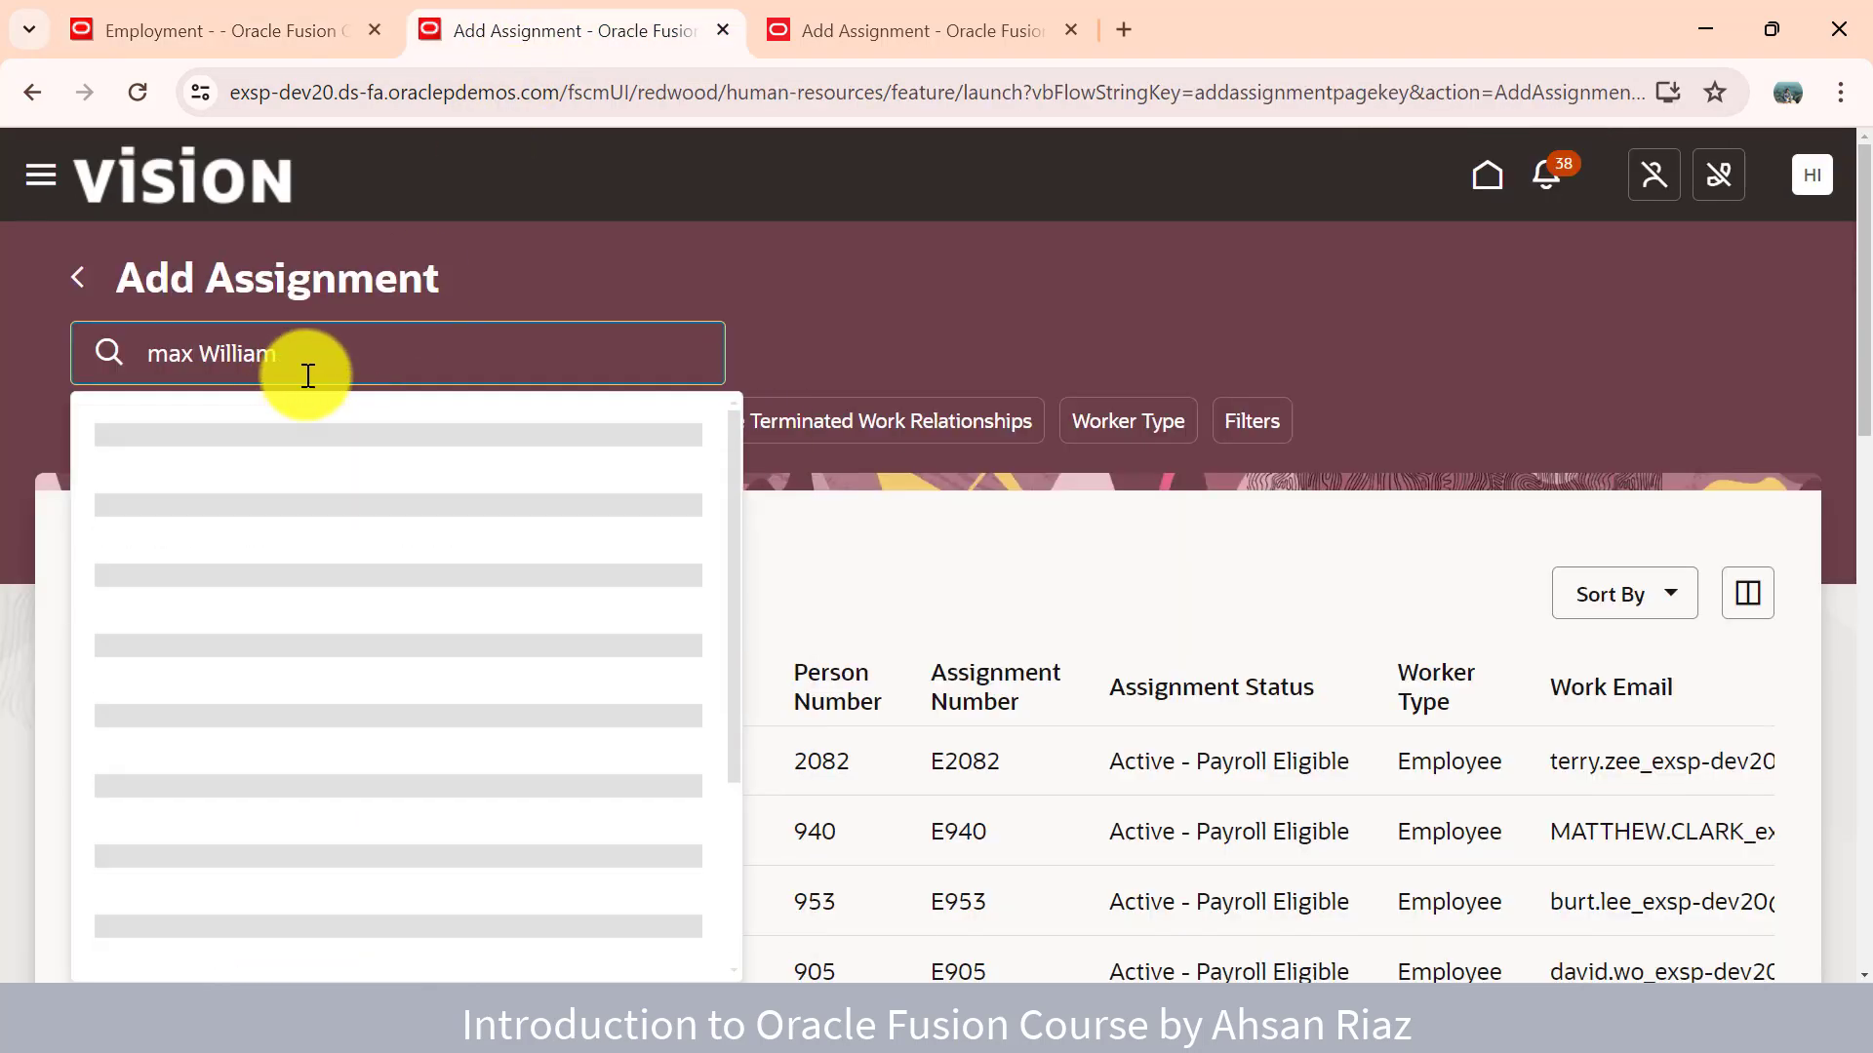
{"action": "type", "text": "alle"}
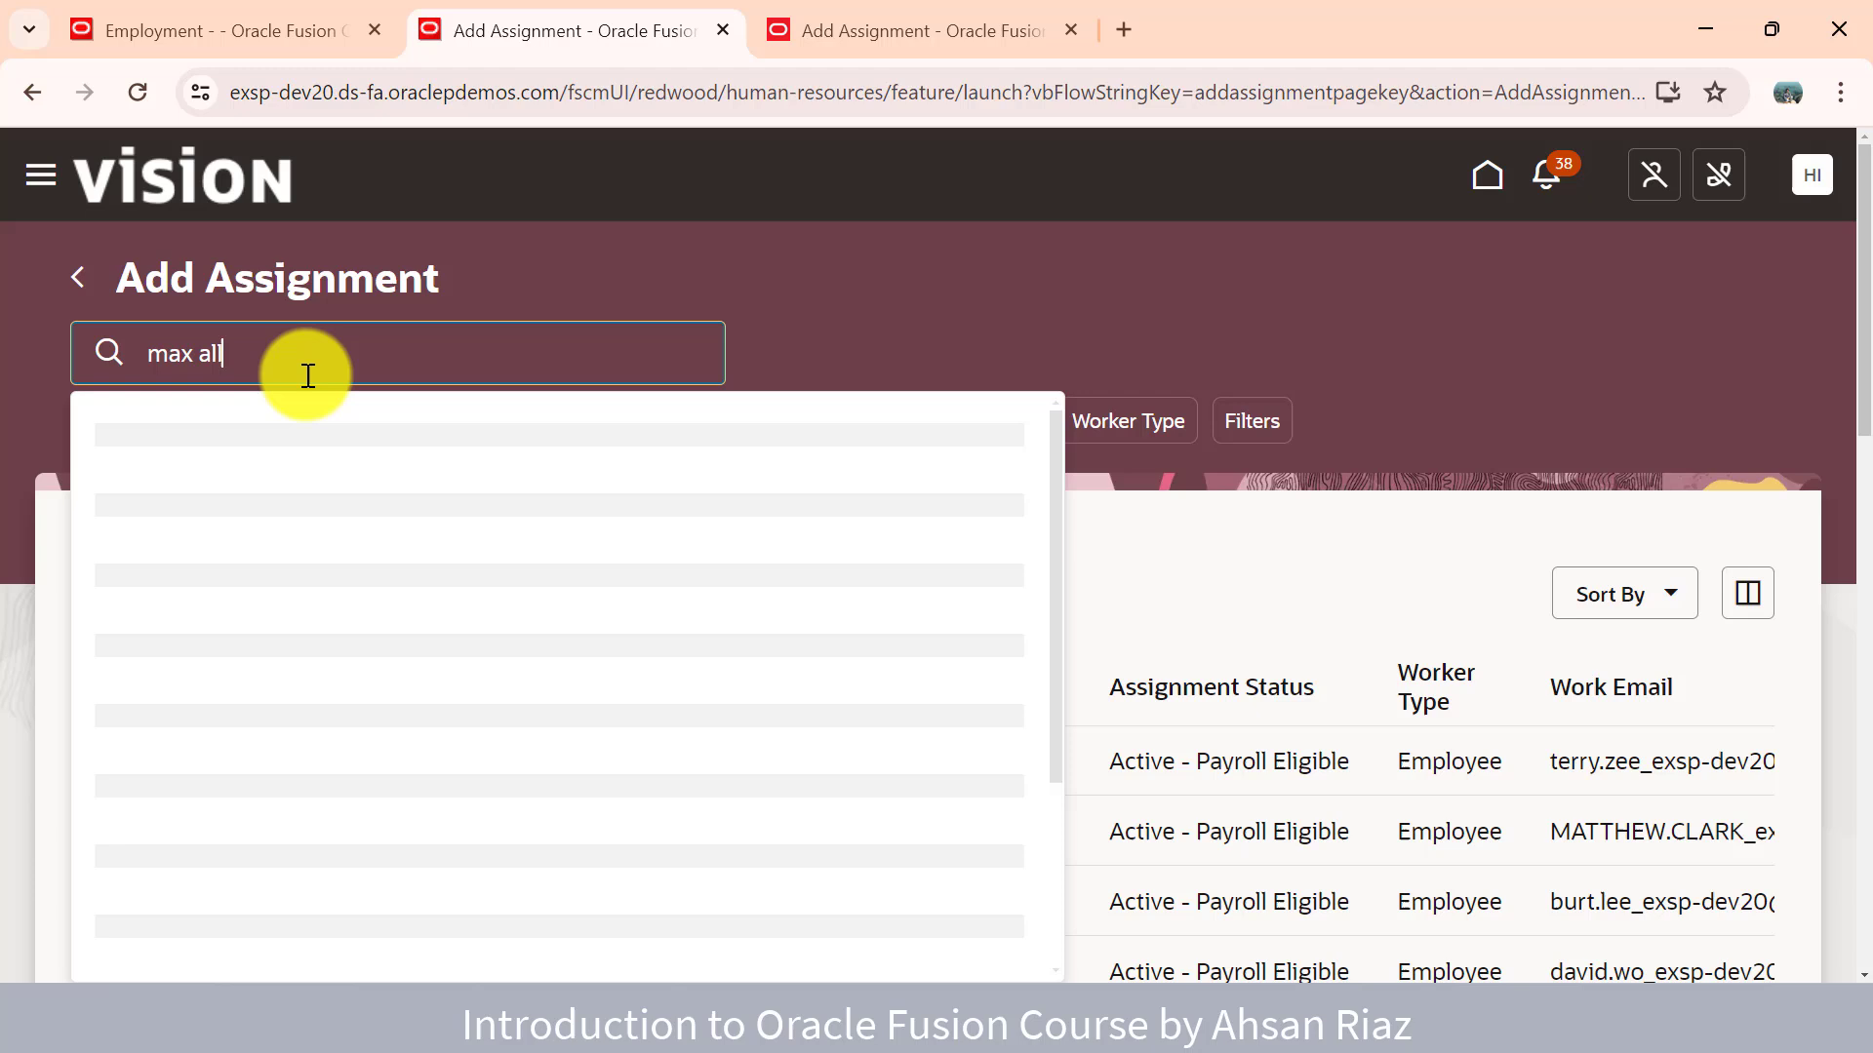
{"action": "left_click", "coordinate": [254, 444]}
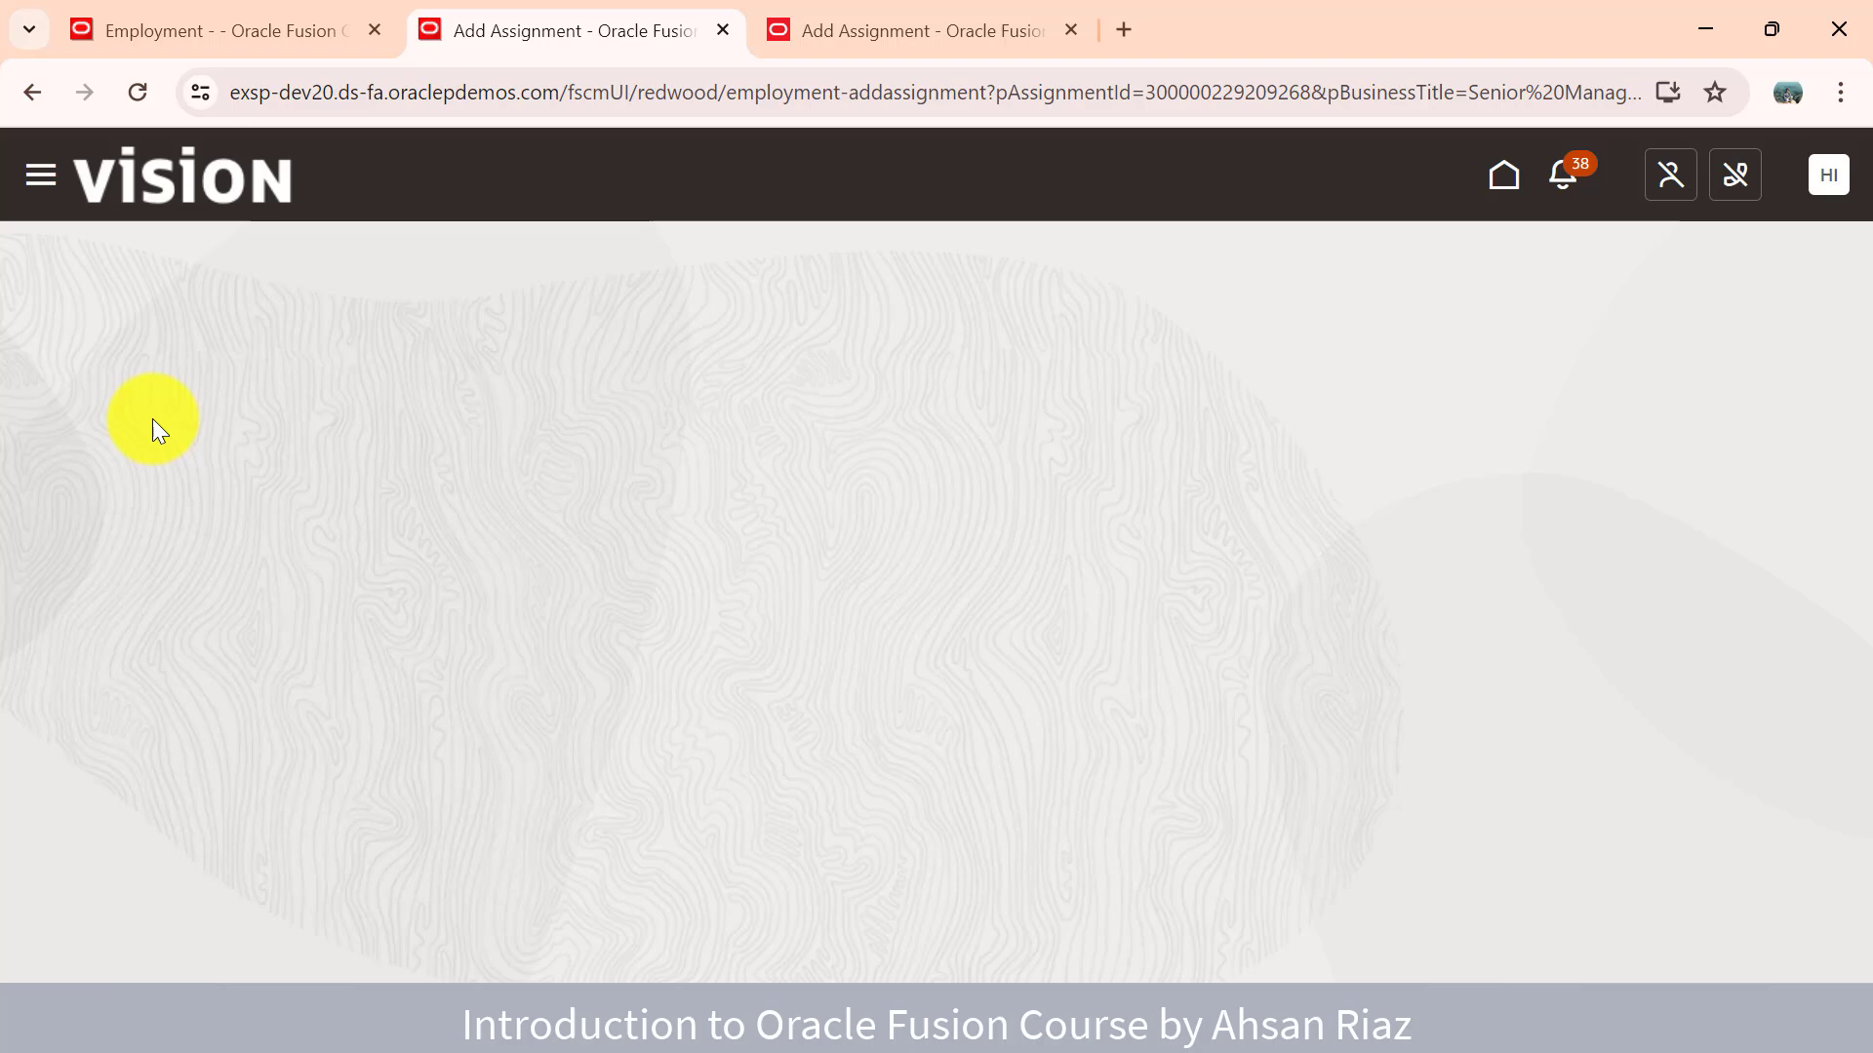
{"action": "left_click", "coordinate": [138, 51]}
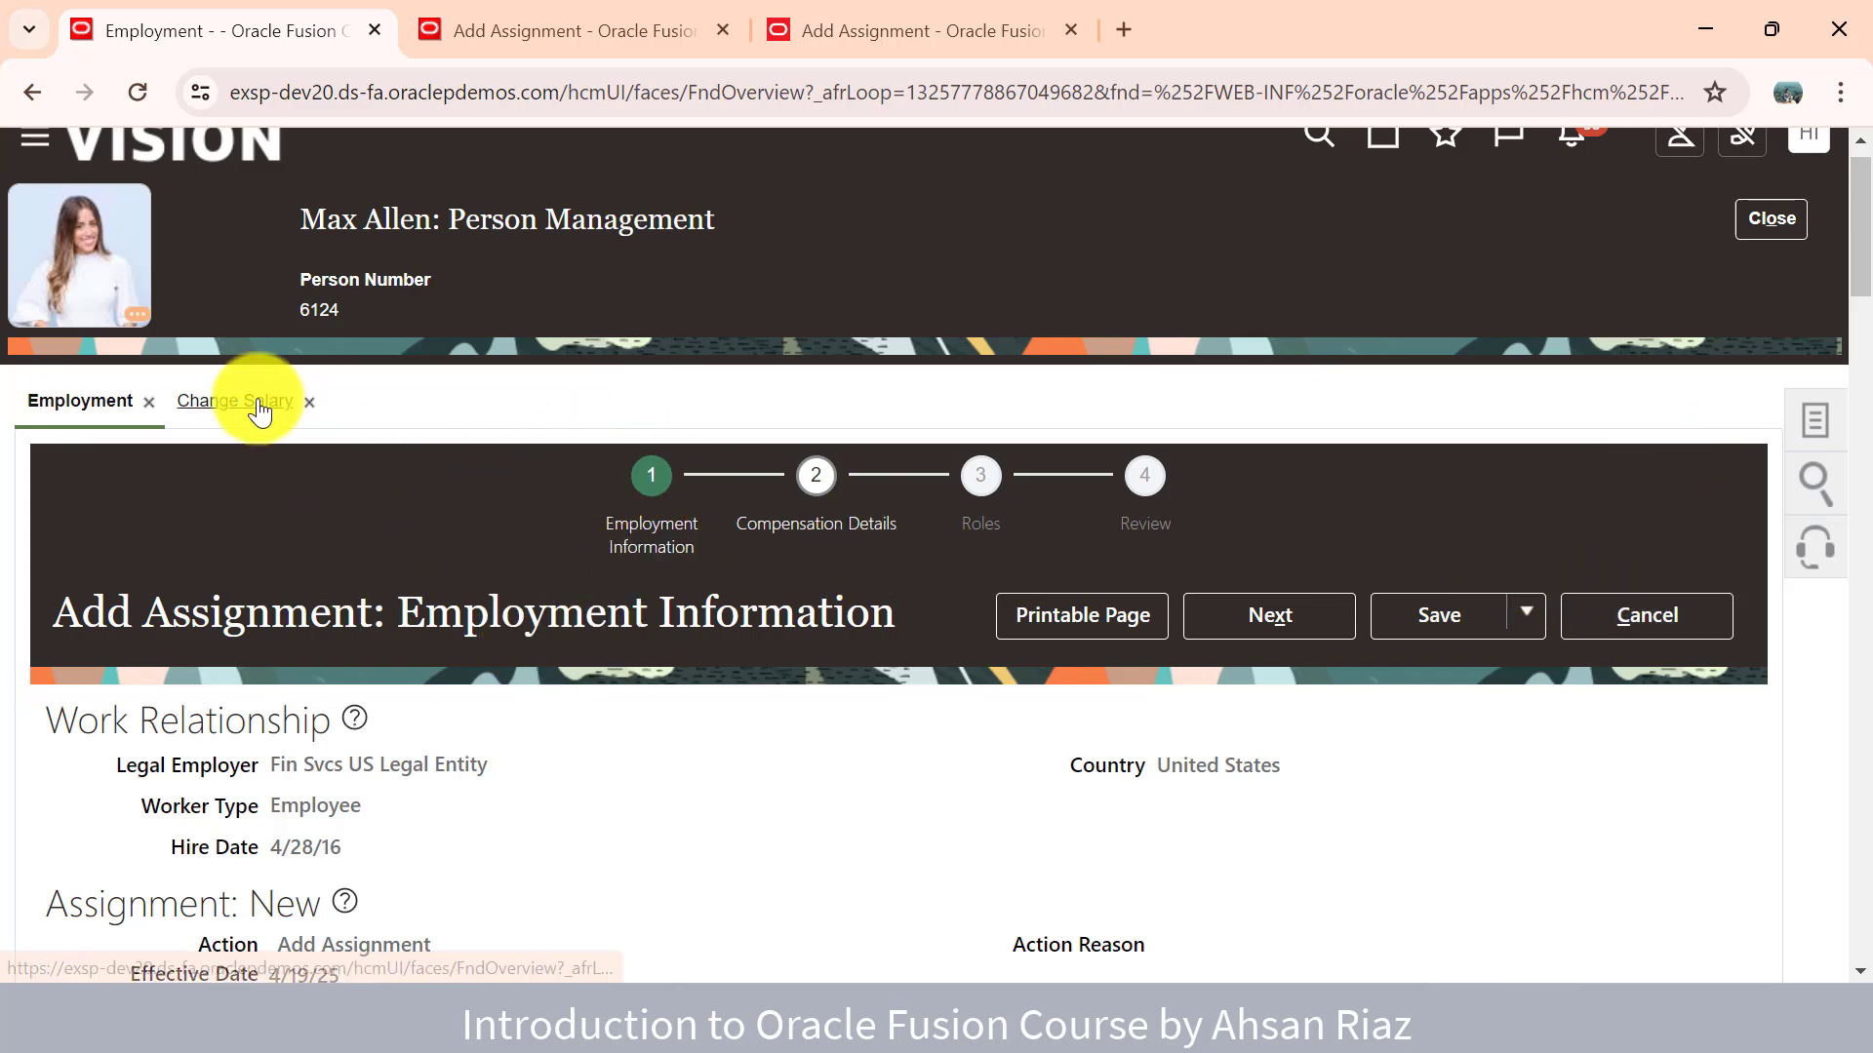
- Turn on the Managers and Salary toggles under Info to include in Redwood Add Assignment
{"action": "left_click", "coordinate": [681, 21]}
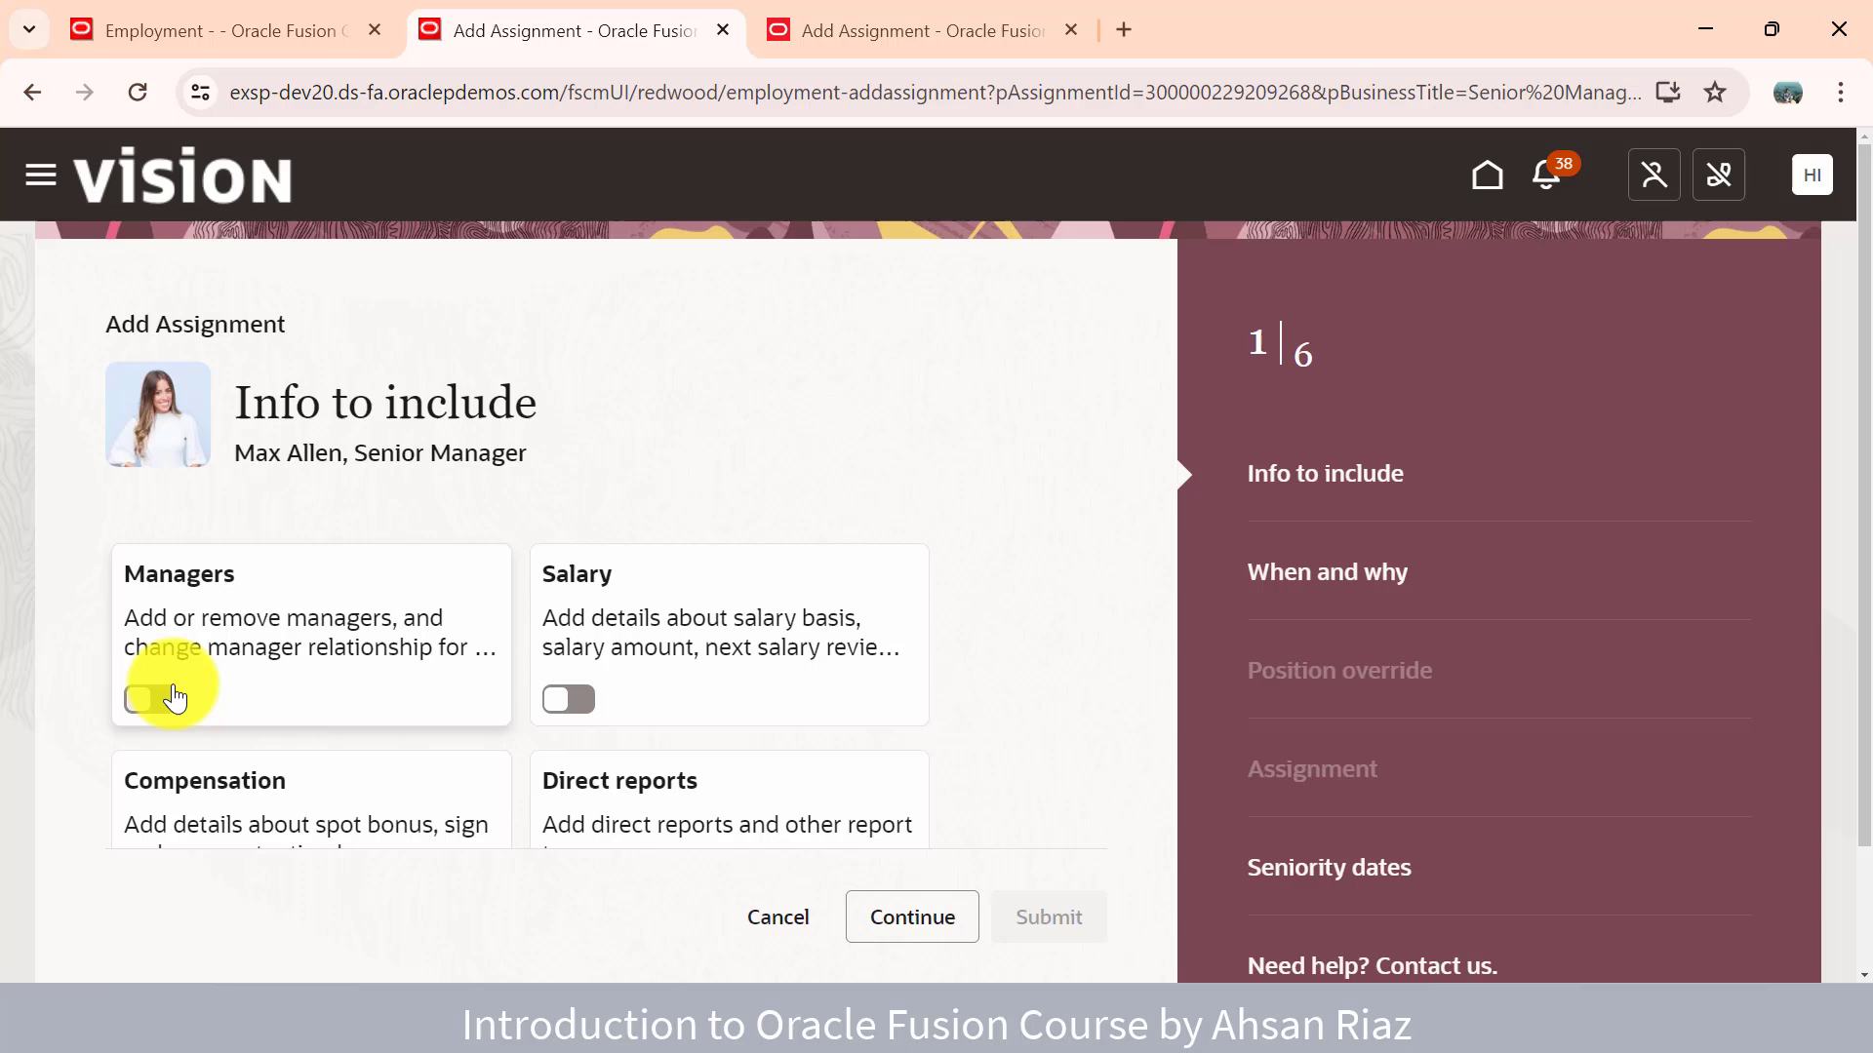
{"action": "scroll", "coordinate": [1643, 657], "scroll_direction": "down", "scroll_amount": 1}
{"action": "scroll", "coordinate": [1596, 669], "scroll_direction": "up", "scroll_amount": 1}
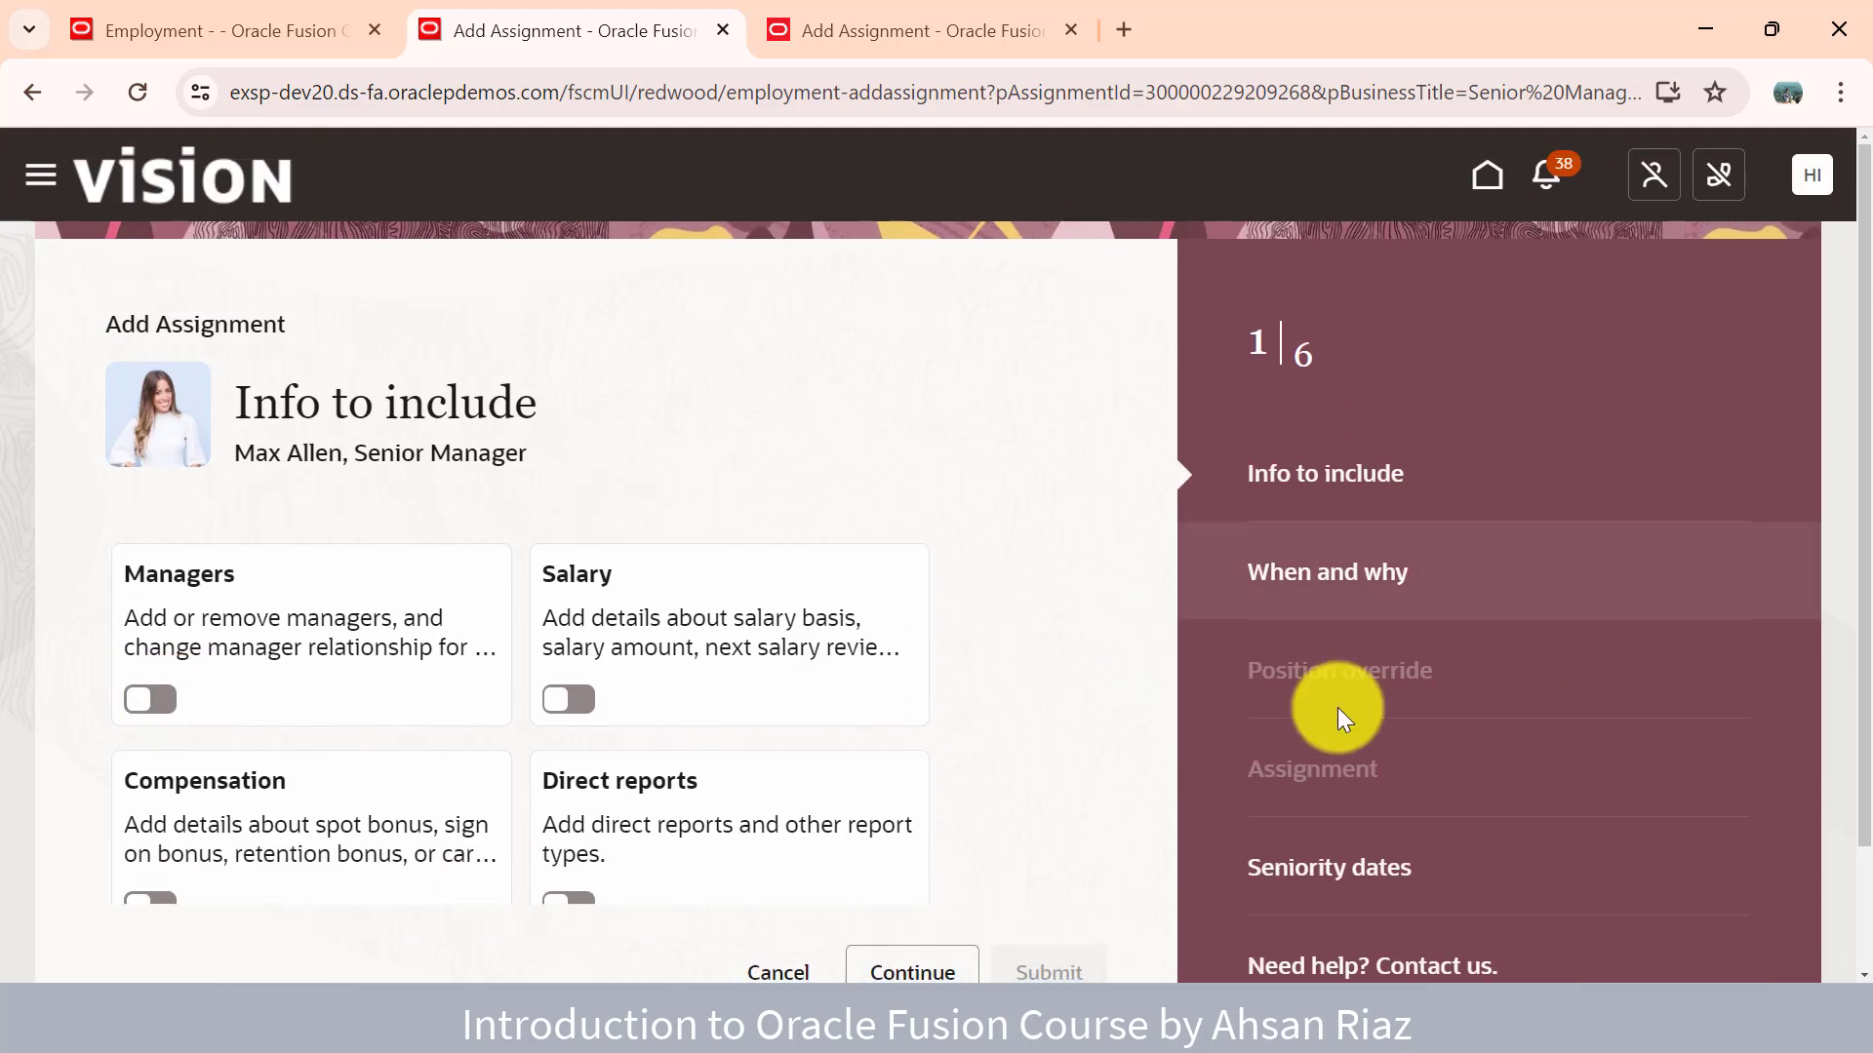
{"action": "scroll", "coordinate": [1370, 458], "scroll_direction": "down", "scroll_amount": 1}
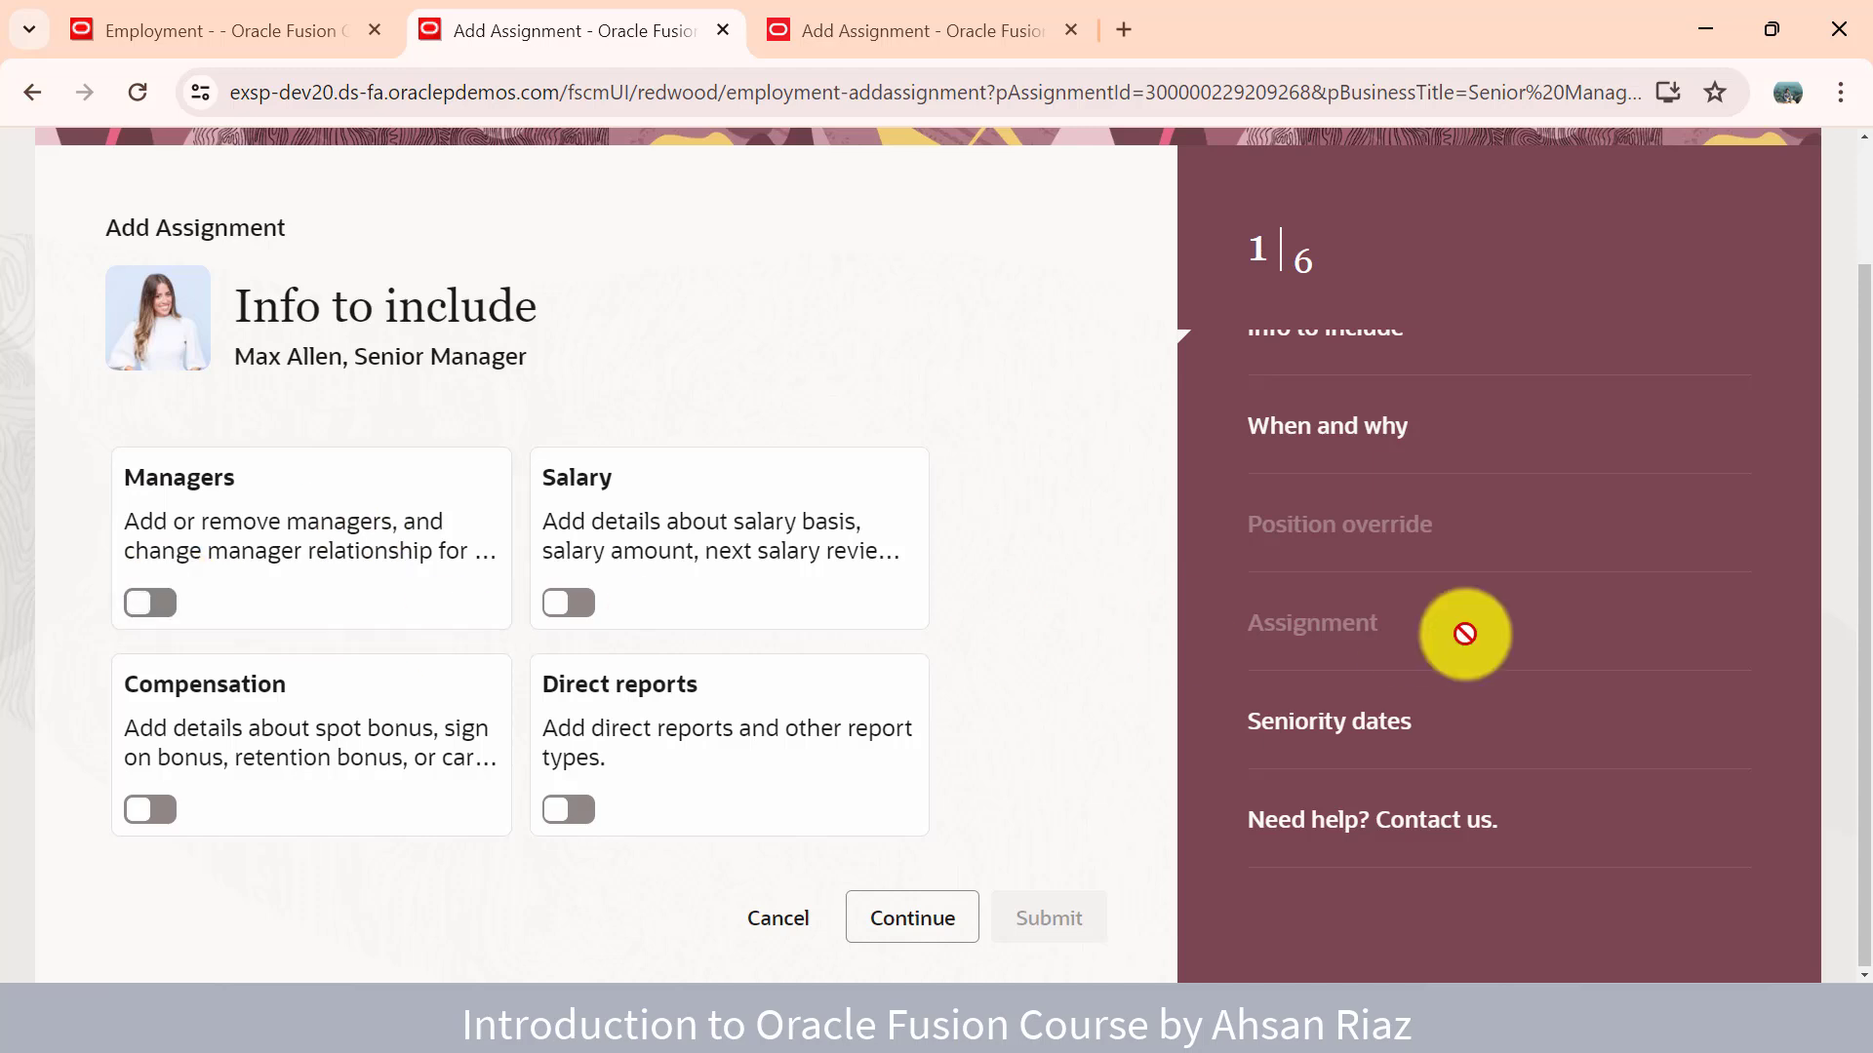
{"action": "scroll", "coordinate": [1459, 631], "scroll_direction": "up", "scroll_amount": 1}
{"action": "left_click", "coordinate": [172, 708]}
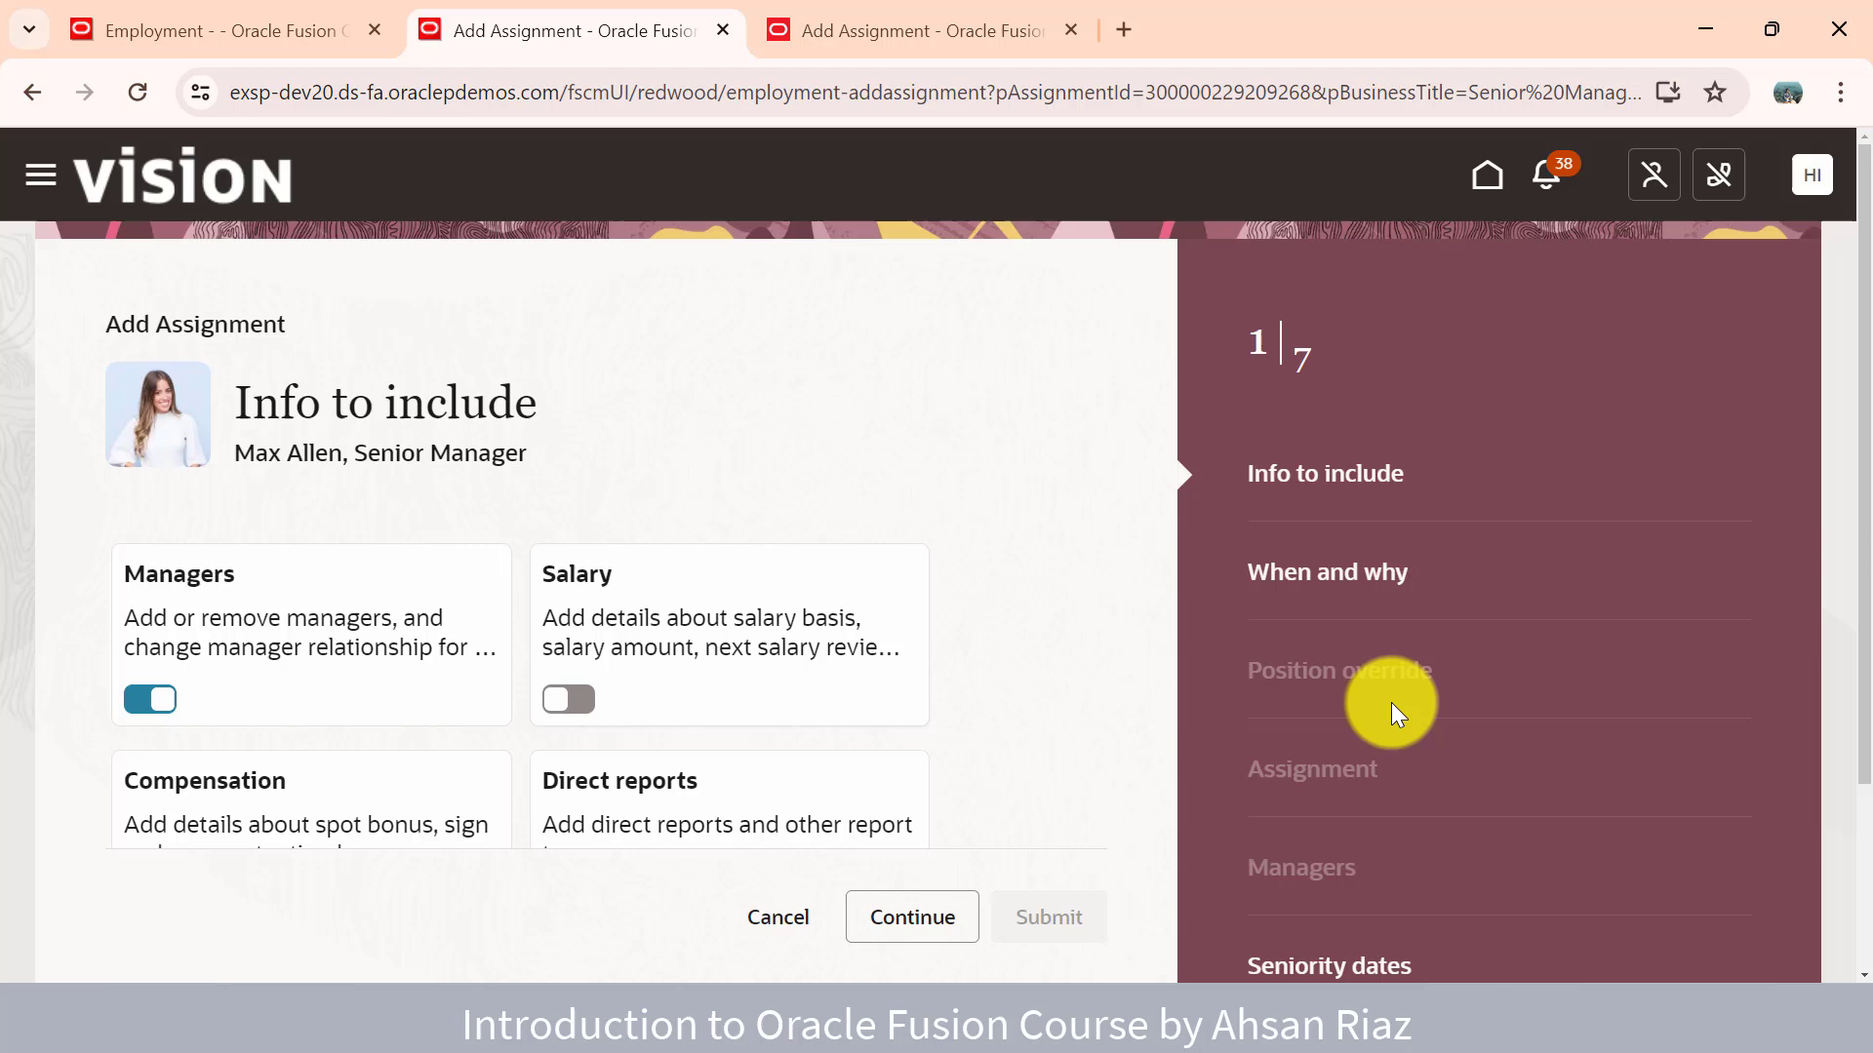
{"action": "scroll", "coordinate": [1385, 712], "scroll_direction": "down", "scroll_amount": 1}
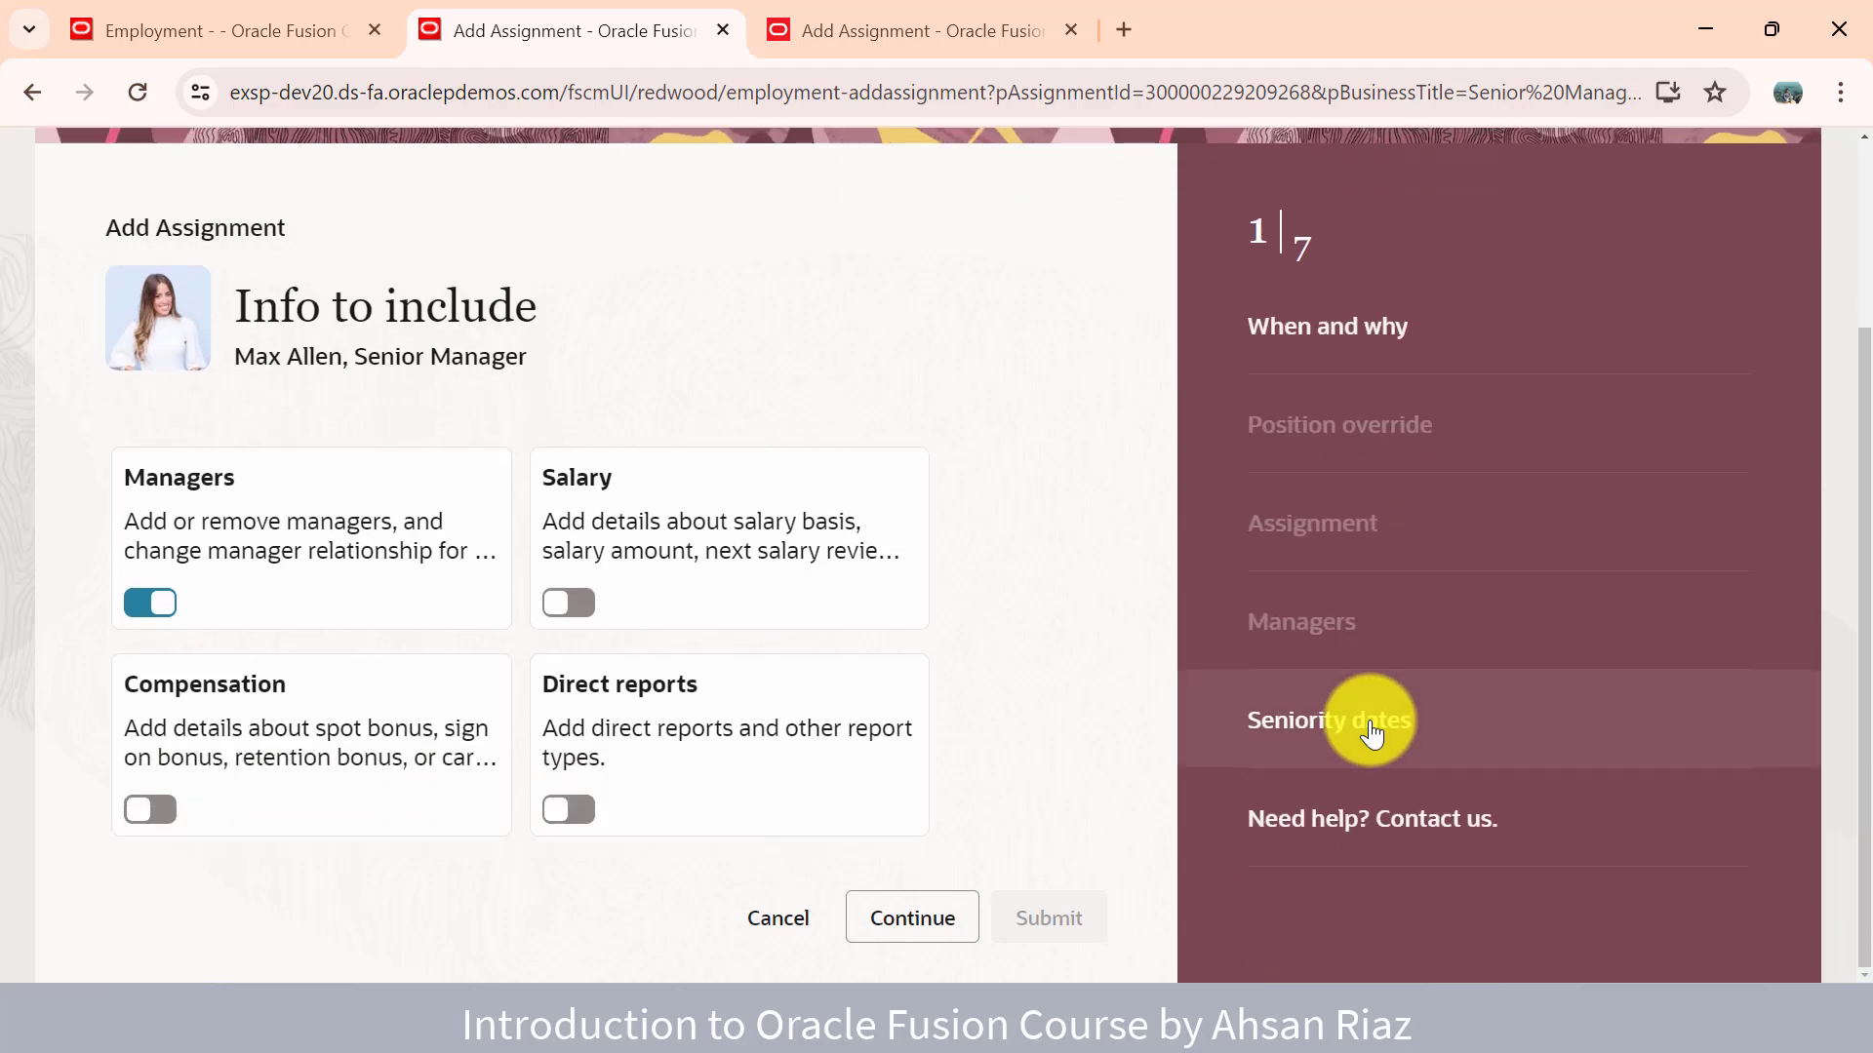
{"action": "left_click", "coordinate": [576, 605]}
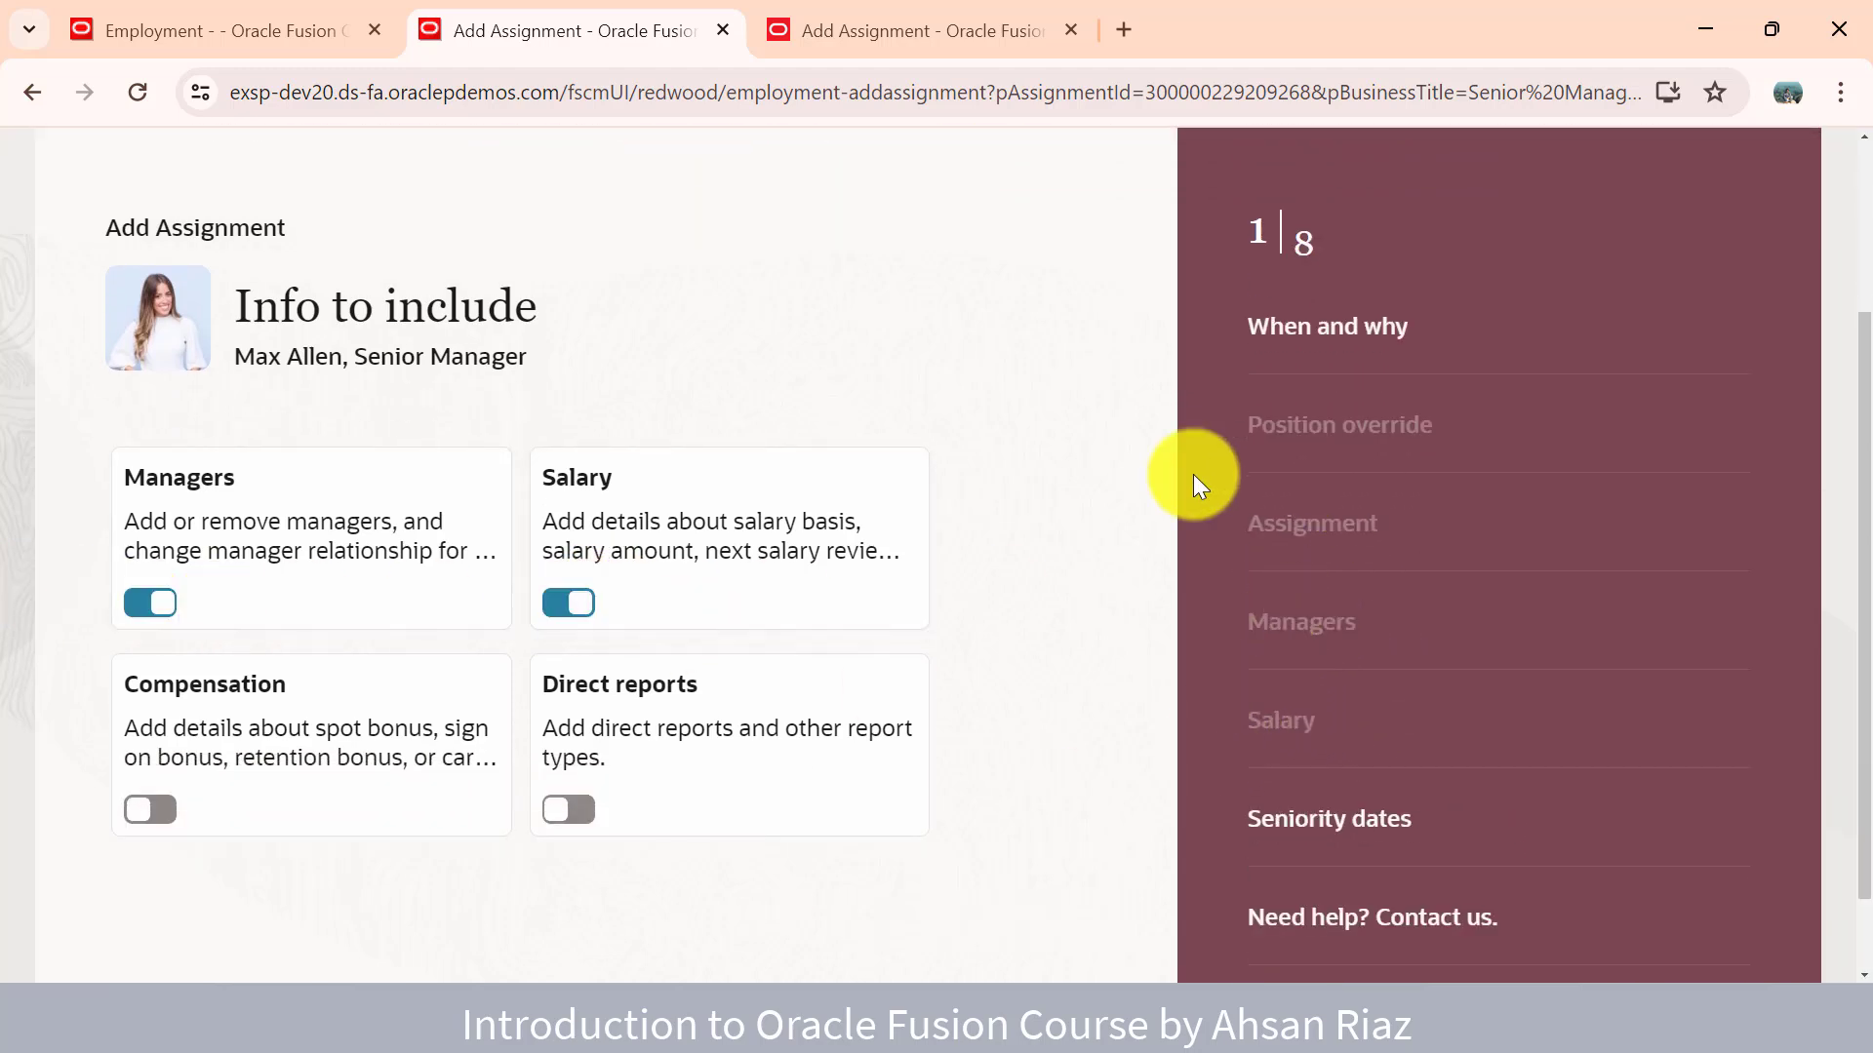
- Take the third tab to the home page and expand the full Employment quick actions list
{"action": "left_click", "coordinate": [809, 32]}
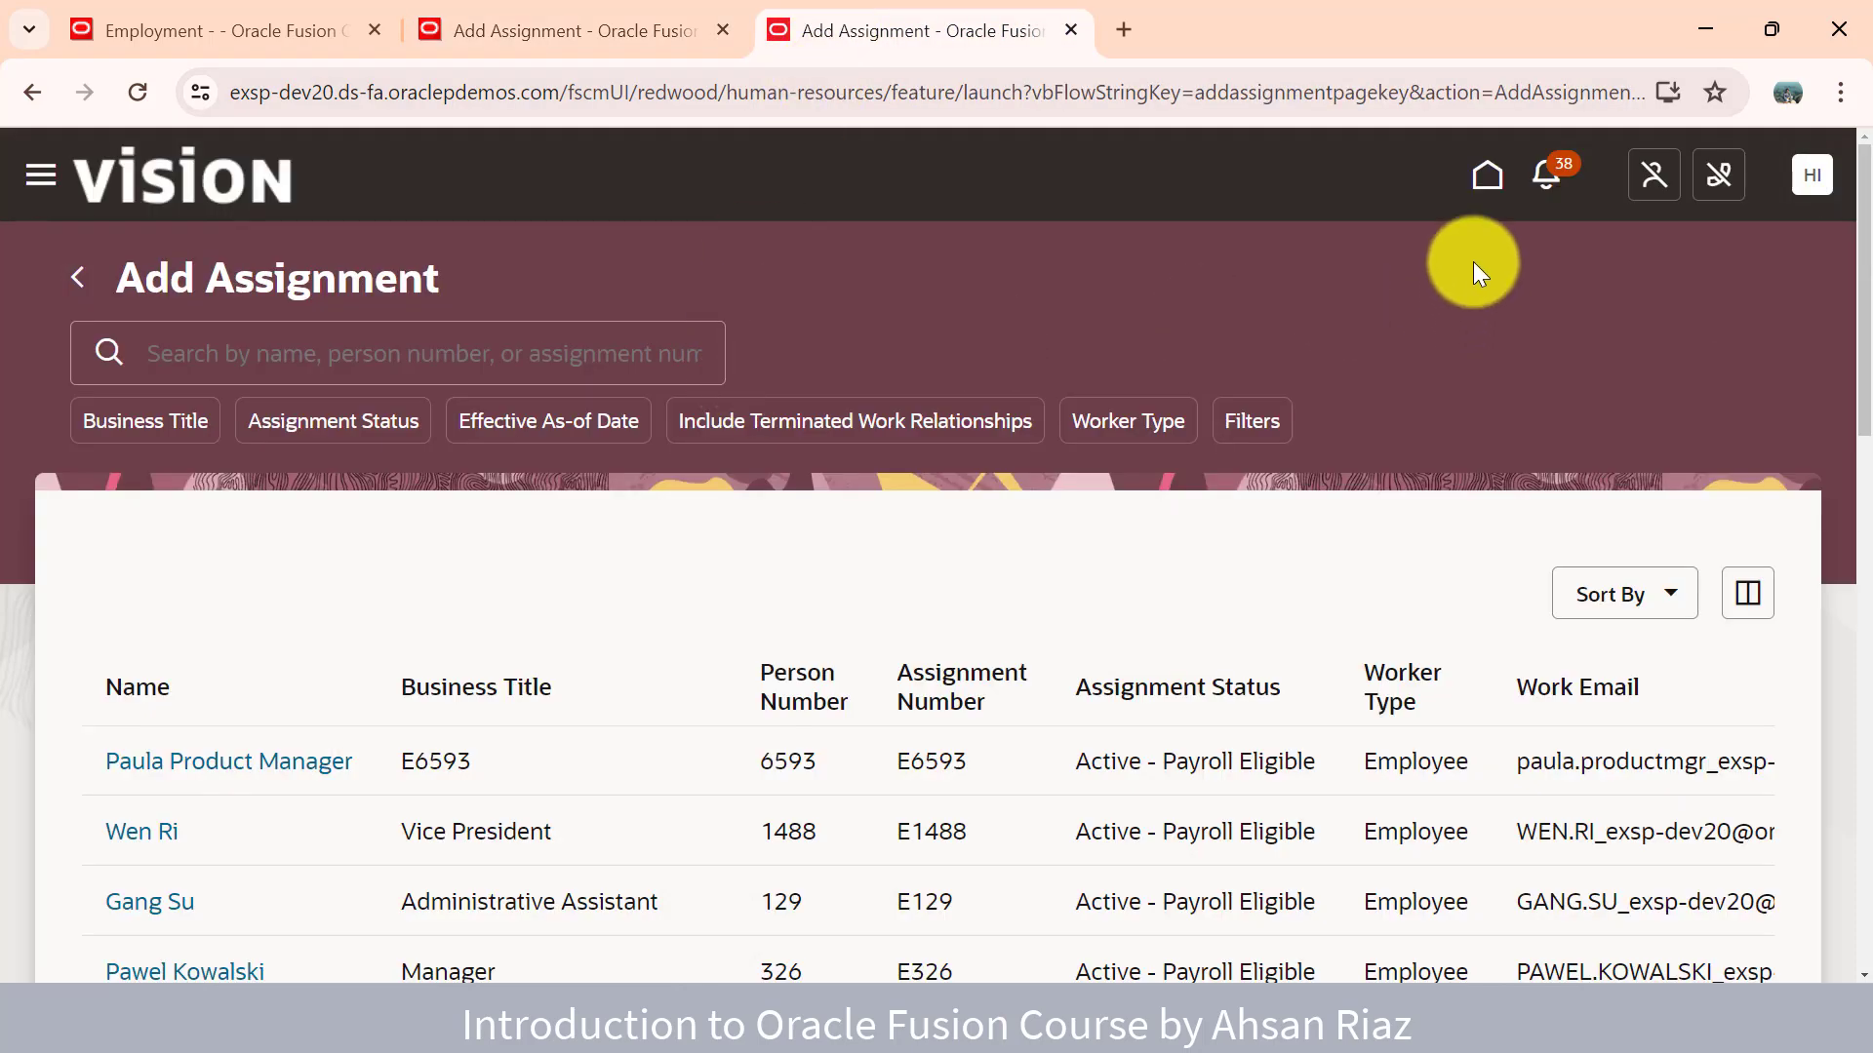
{"action": "left_click", "coordinate": [1484, 180]}
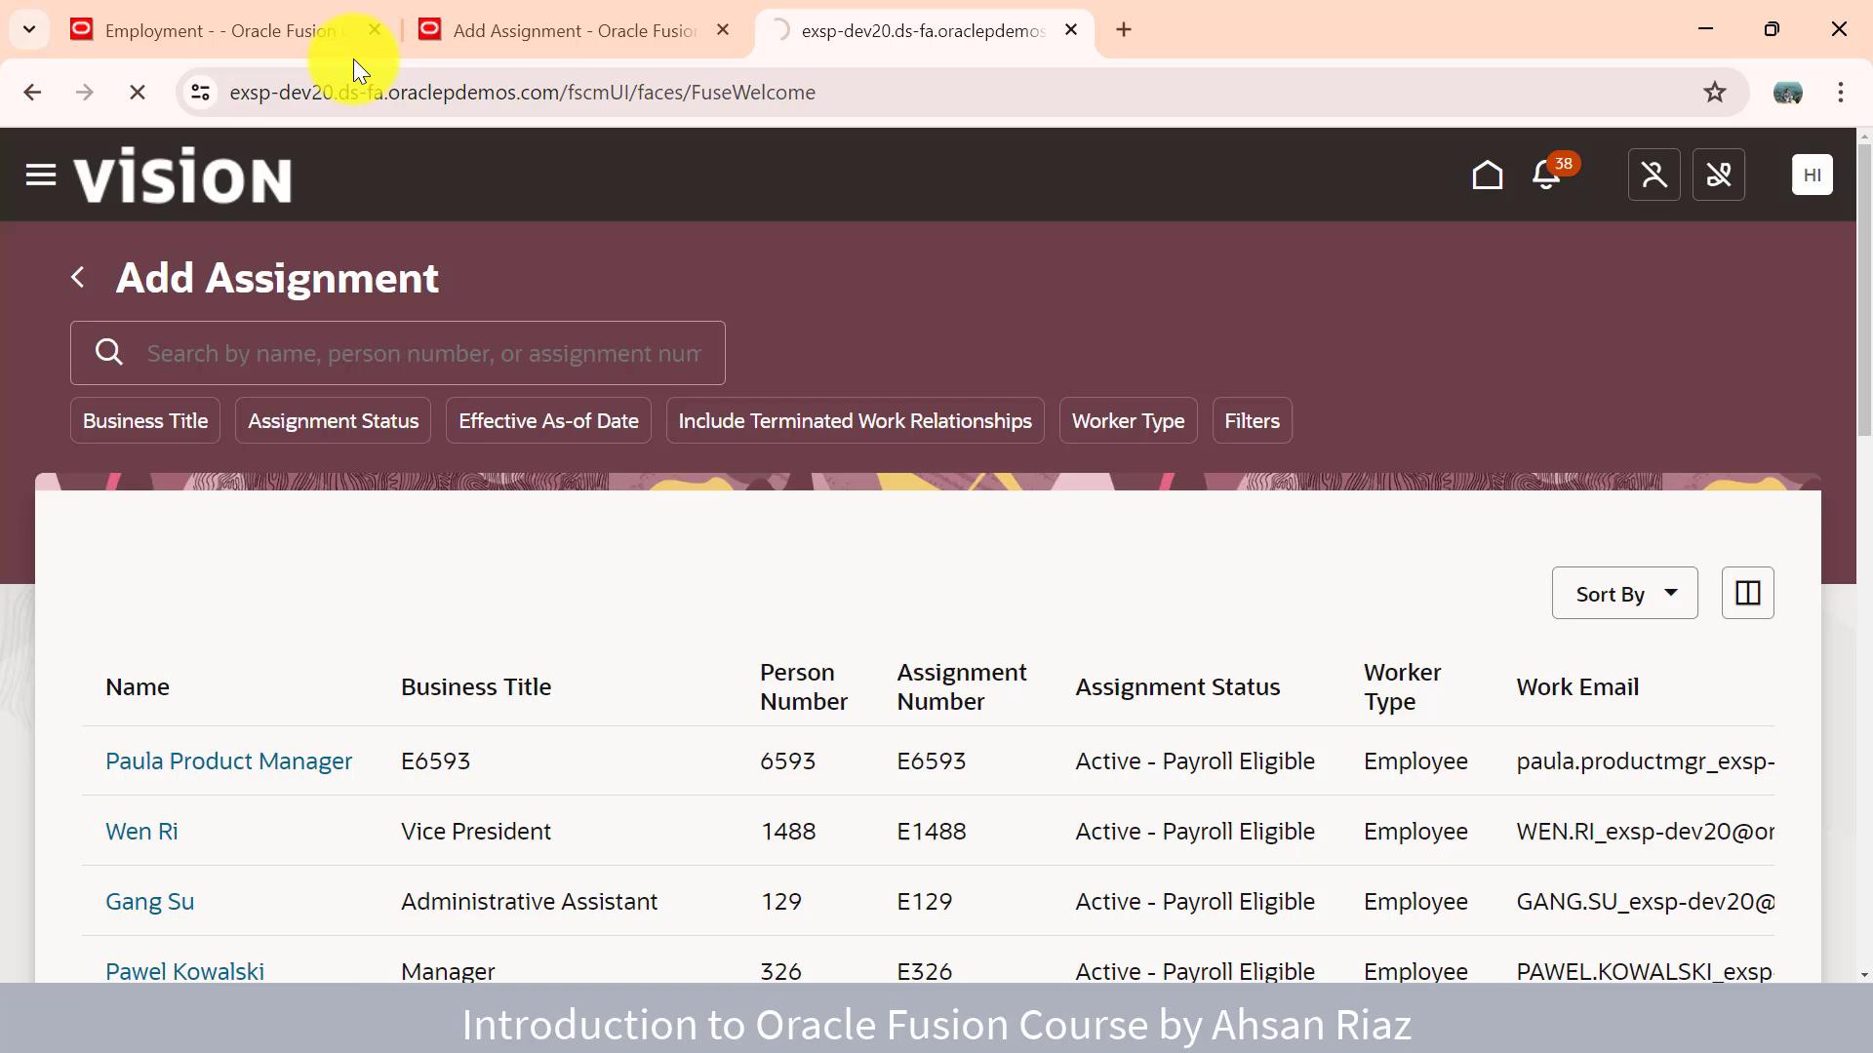
{"action": "left_click", "coordinate": [211, 30]}
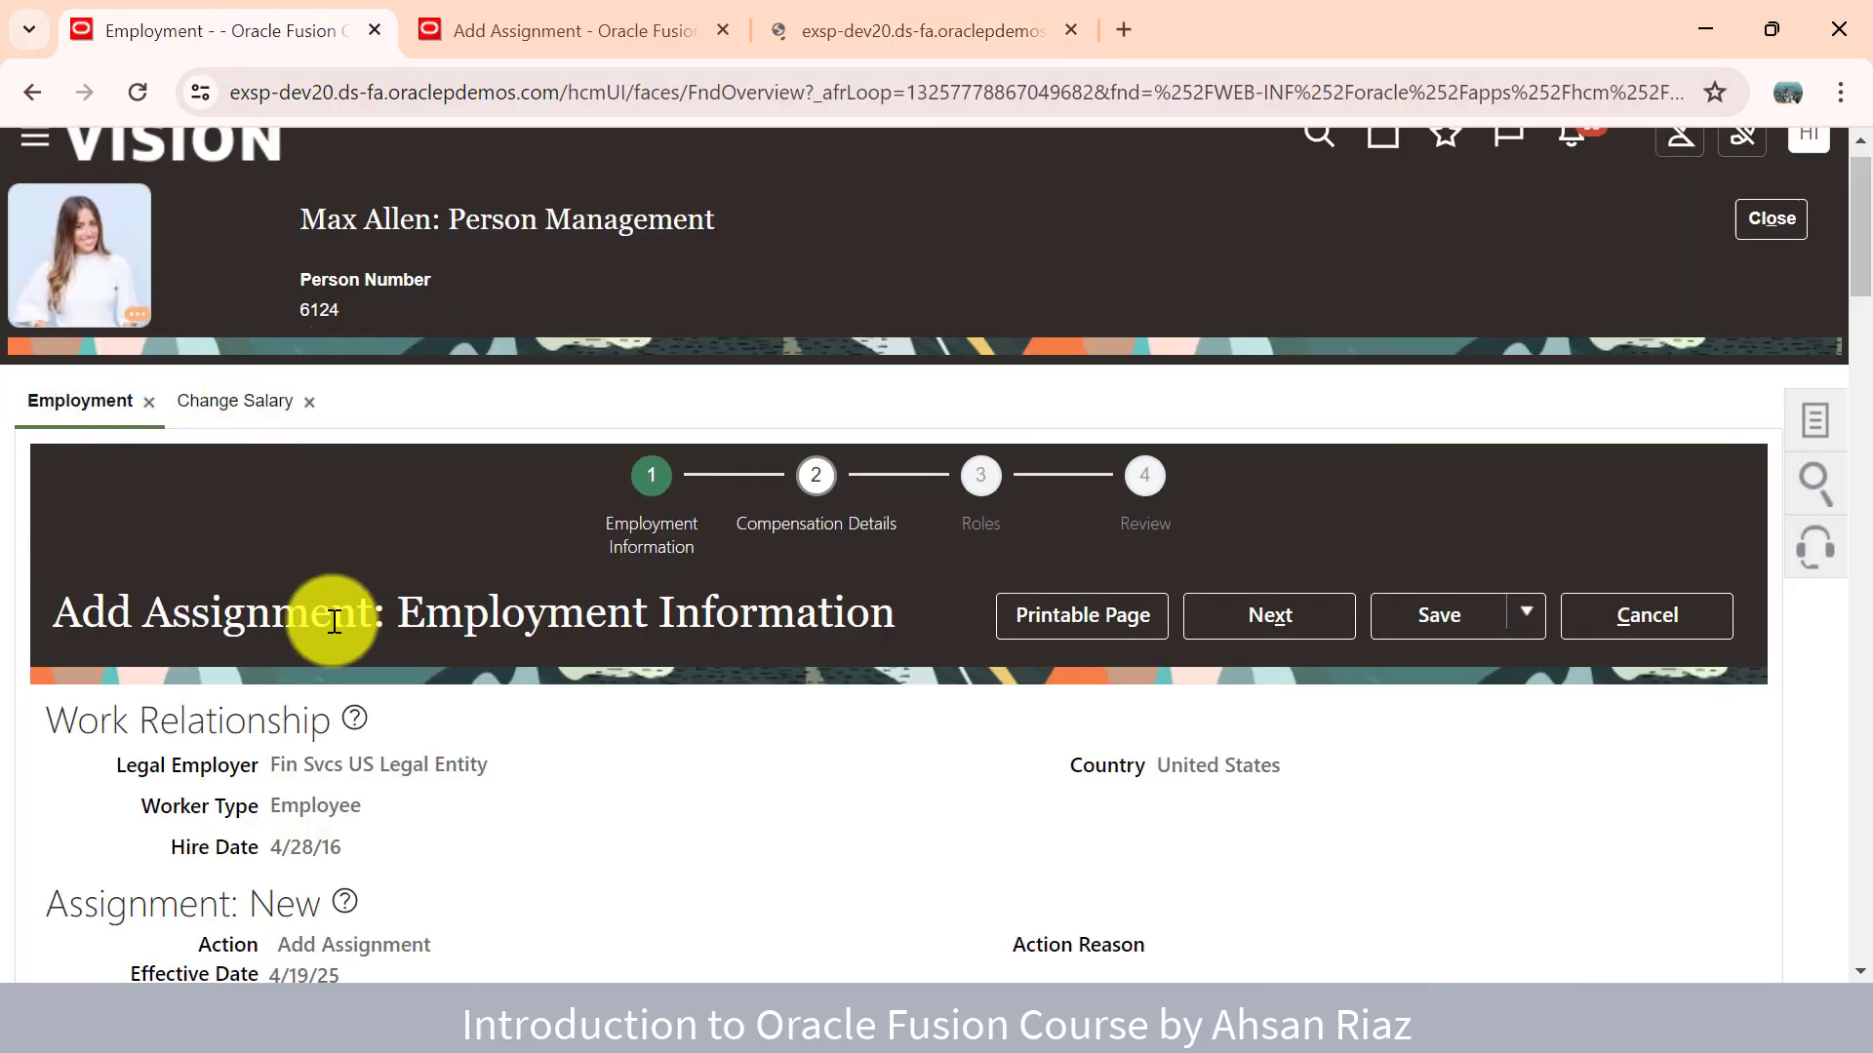
{"action": "left_click", "coordinate": [873, 31]}
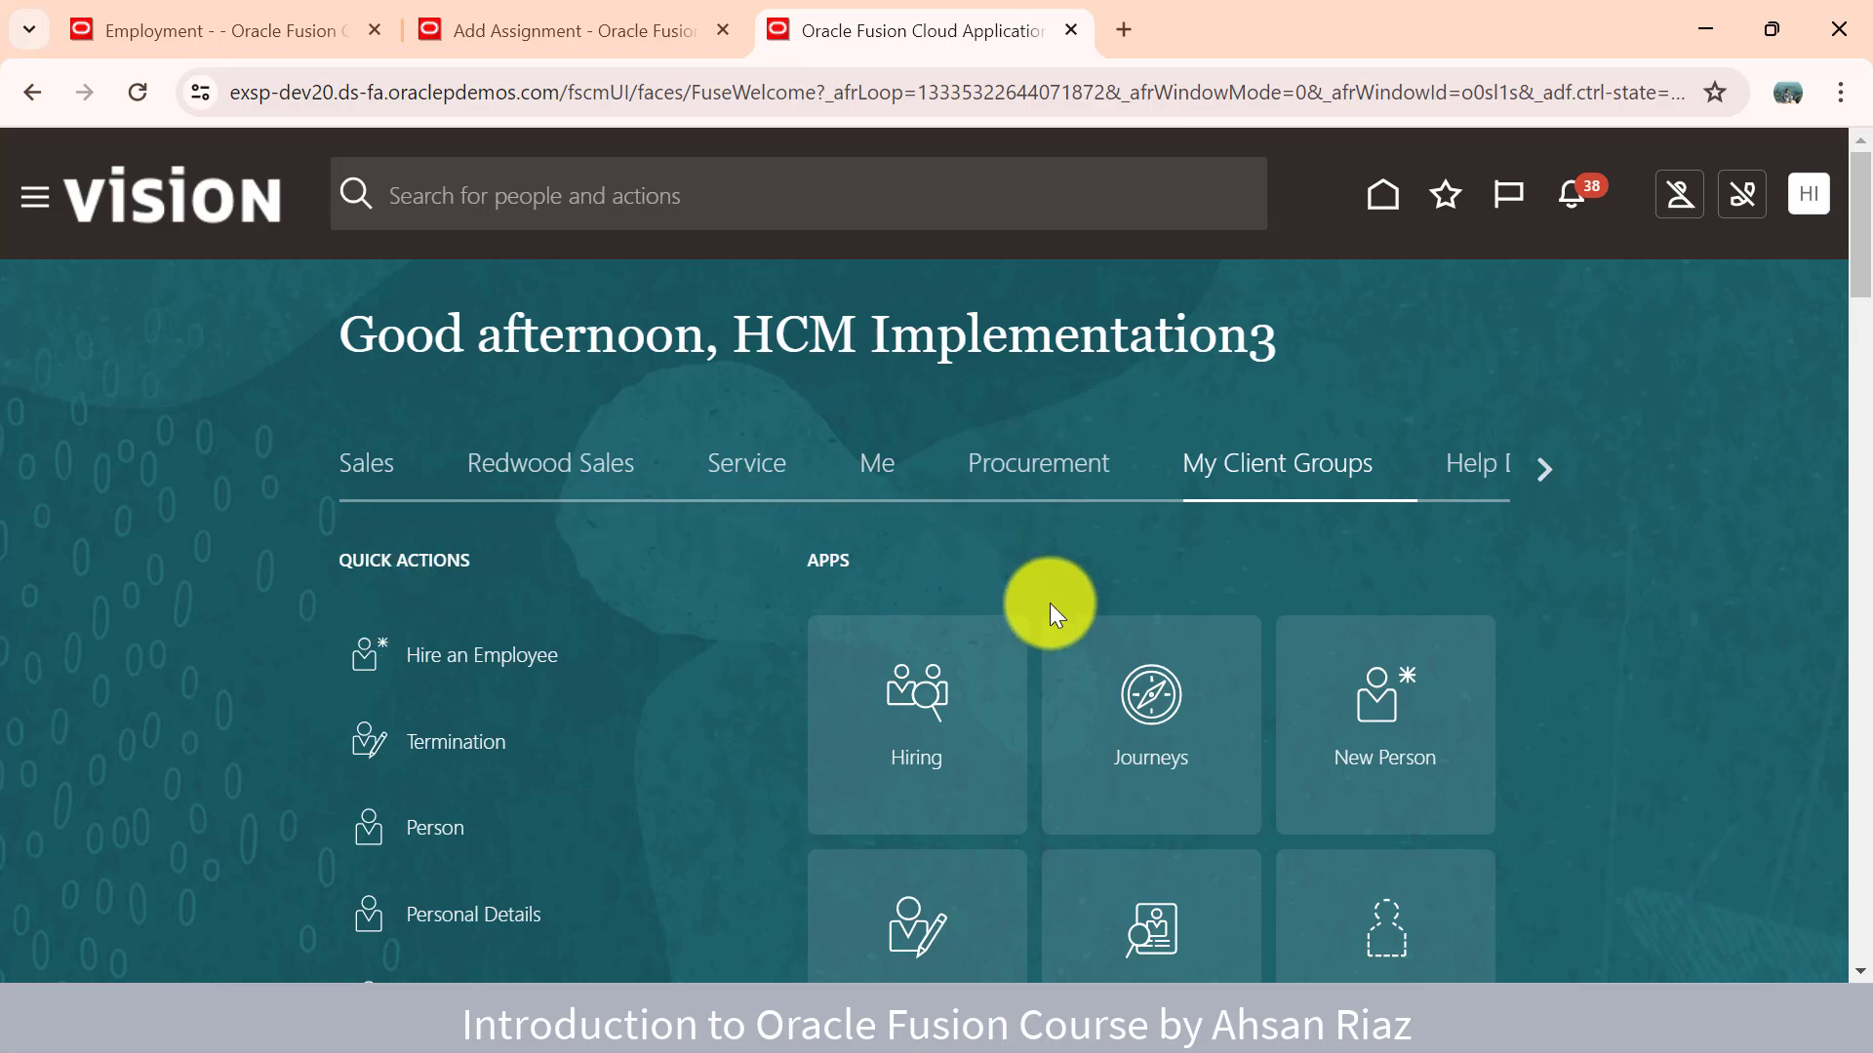
{"action": "scroll", "coordinate": [1049, 603], "scroll_direction": "down", "scroll_amount": 10}
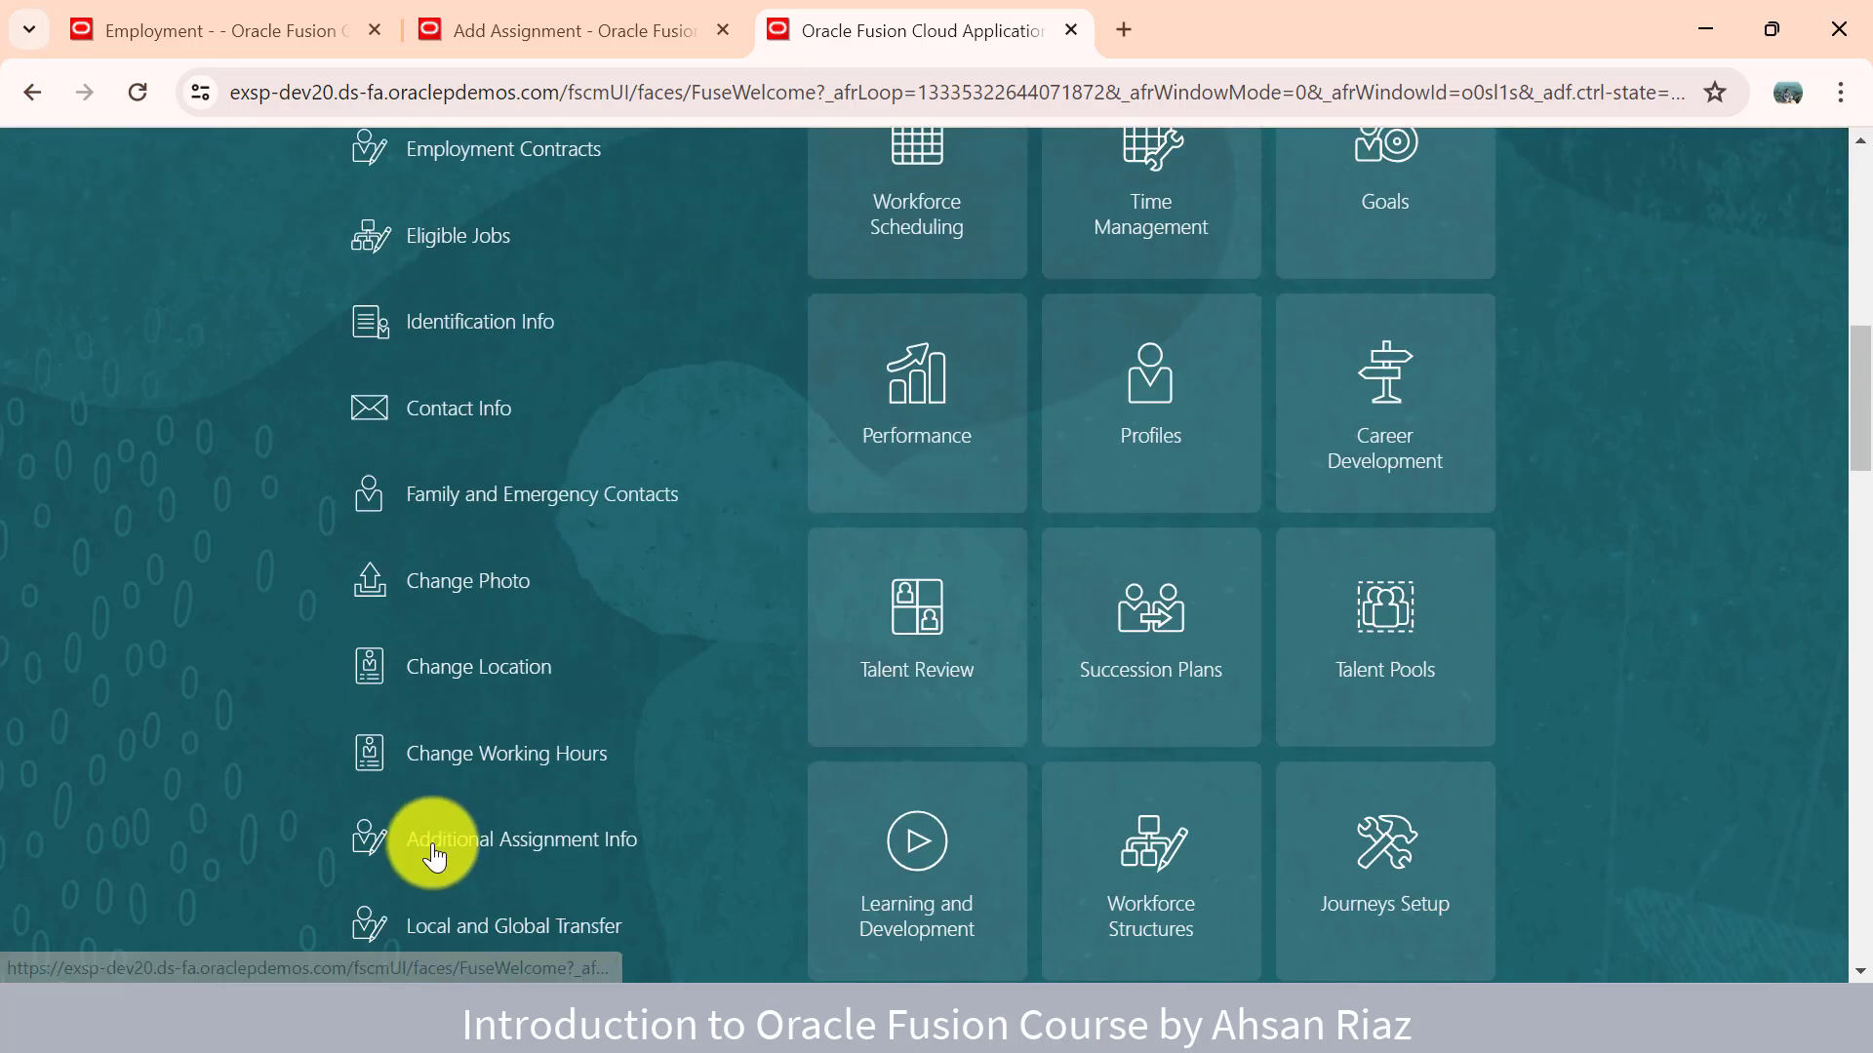
{"action": "scroll", "coordinate": [434, 854], "scroll_direction": "down", "scroll_amount": 7}
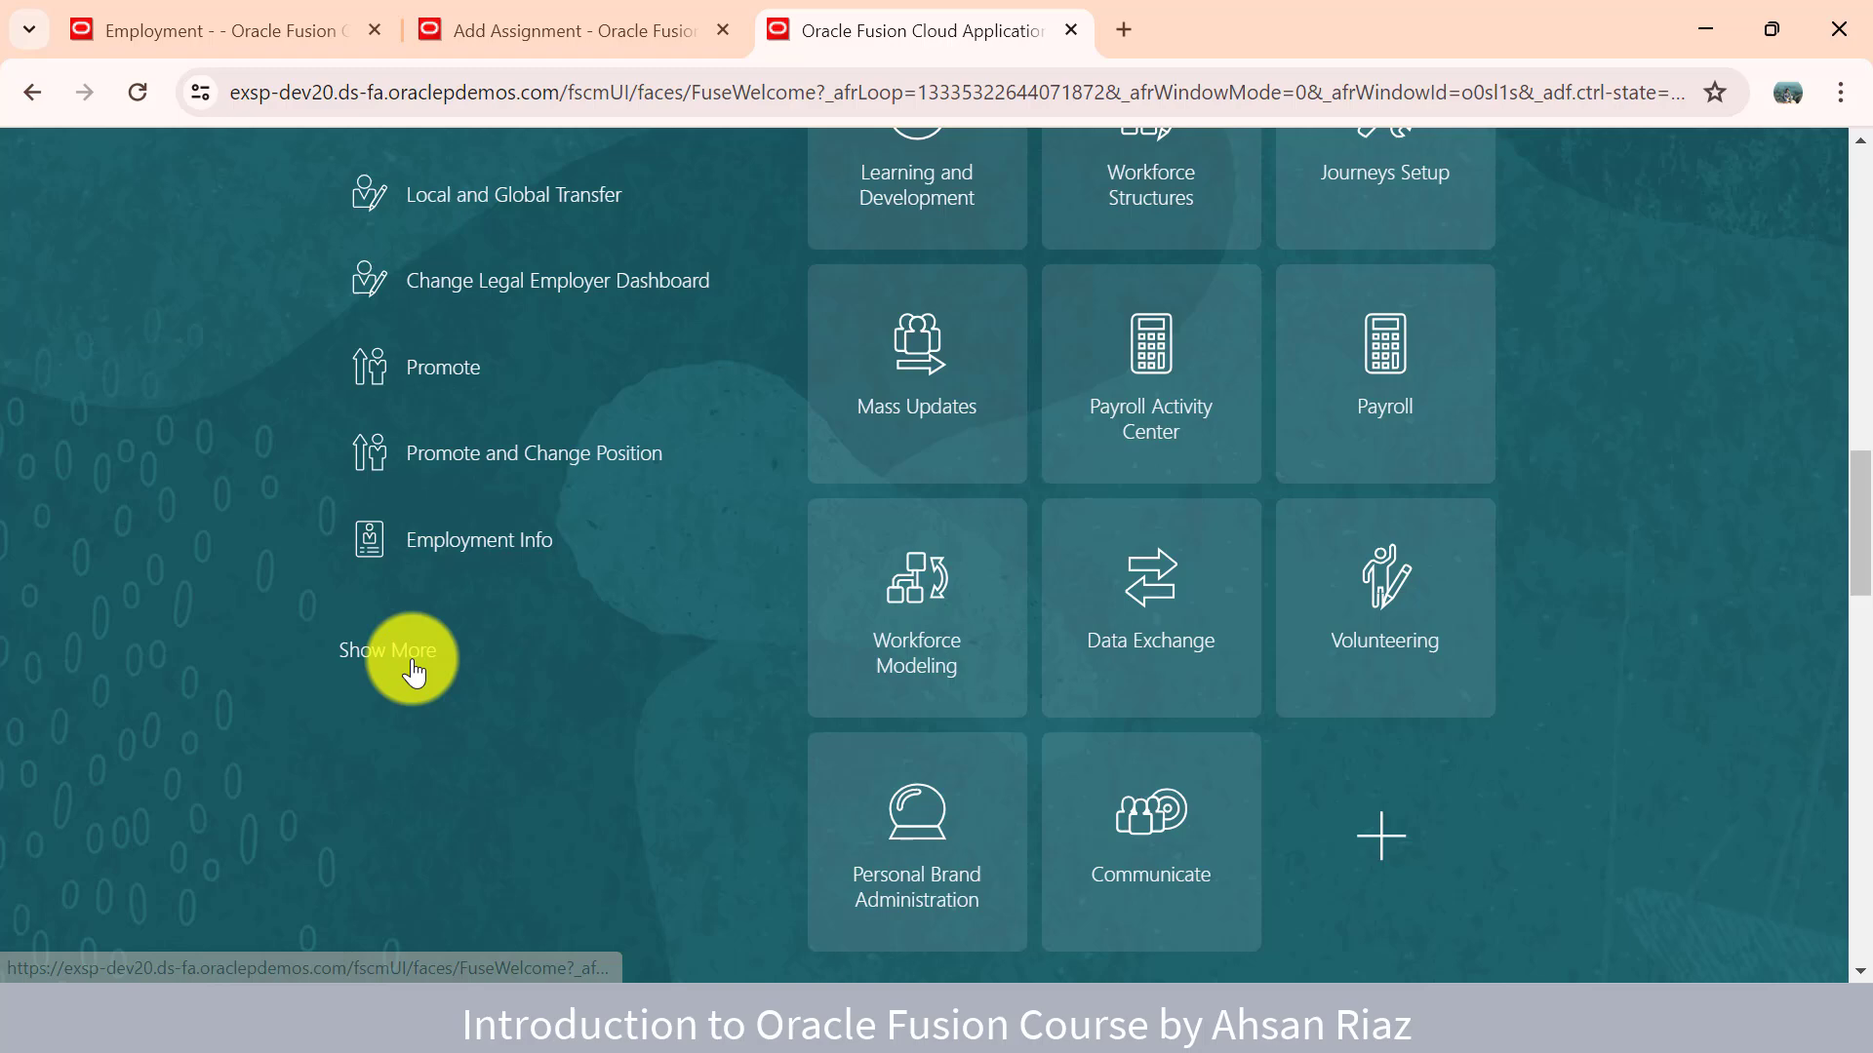
{"action": "left_click", "coordinate": [413, 661]}
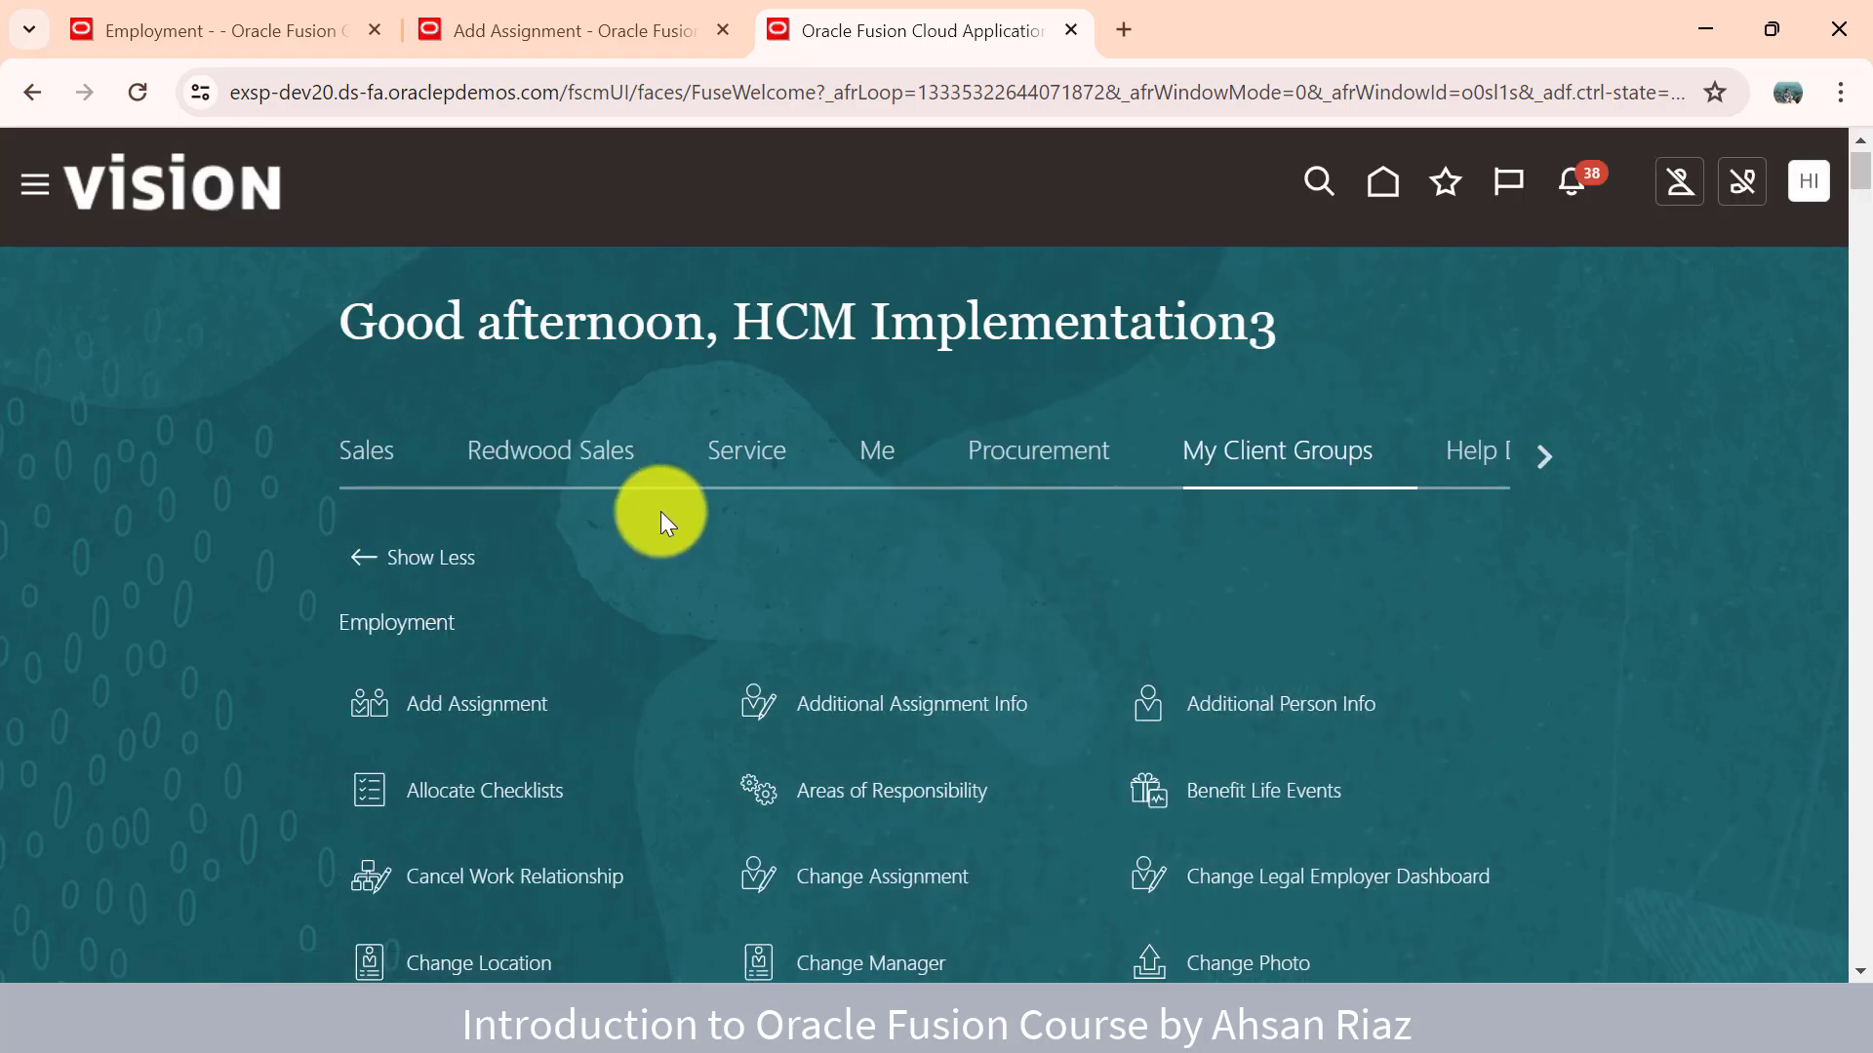
- Find 'change sal' on the page and open the Change Salary quick action
{"action": "key", "text": "ctrl+f"}
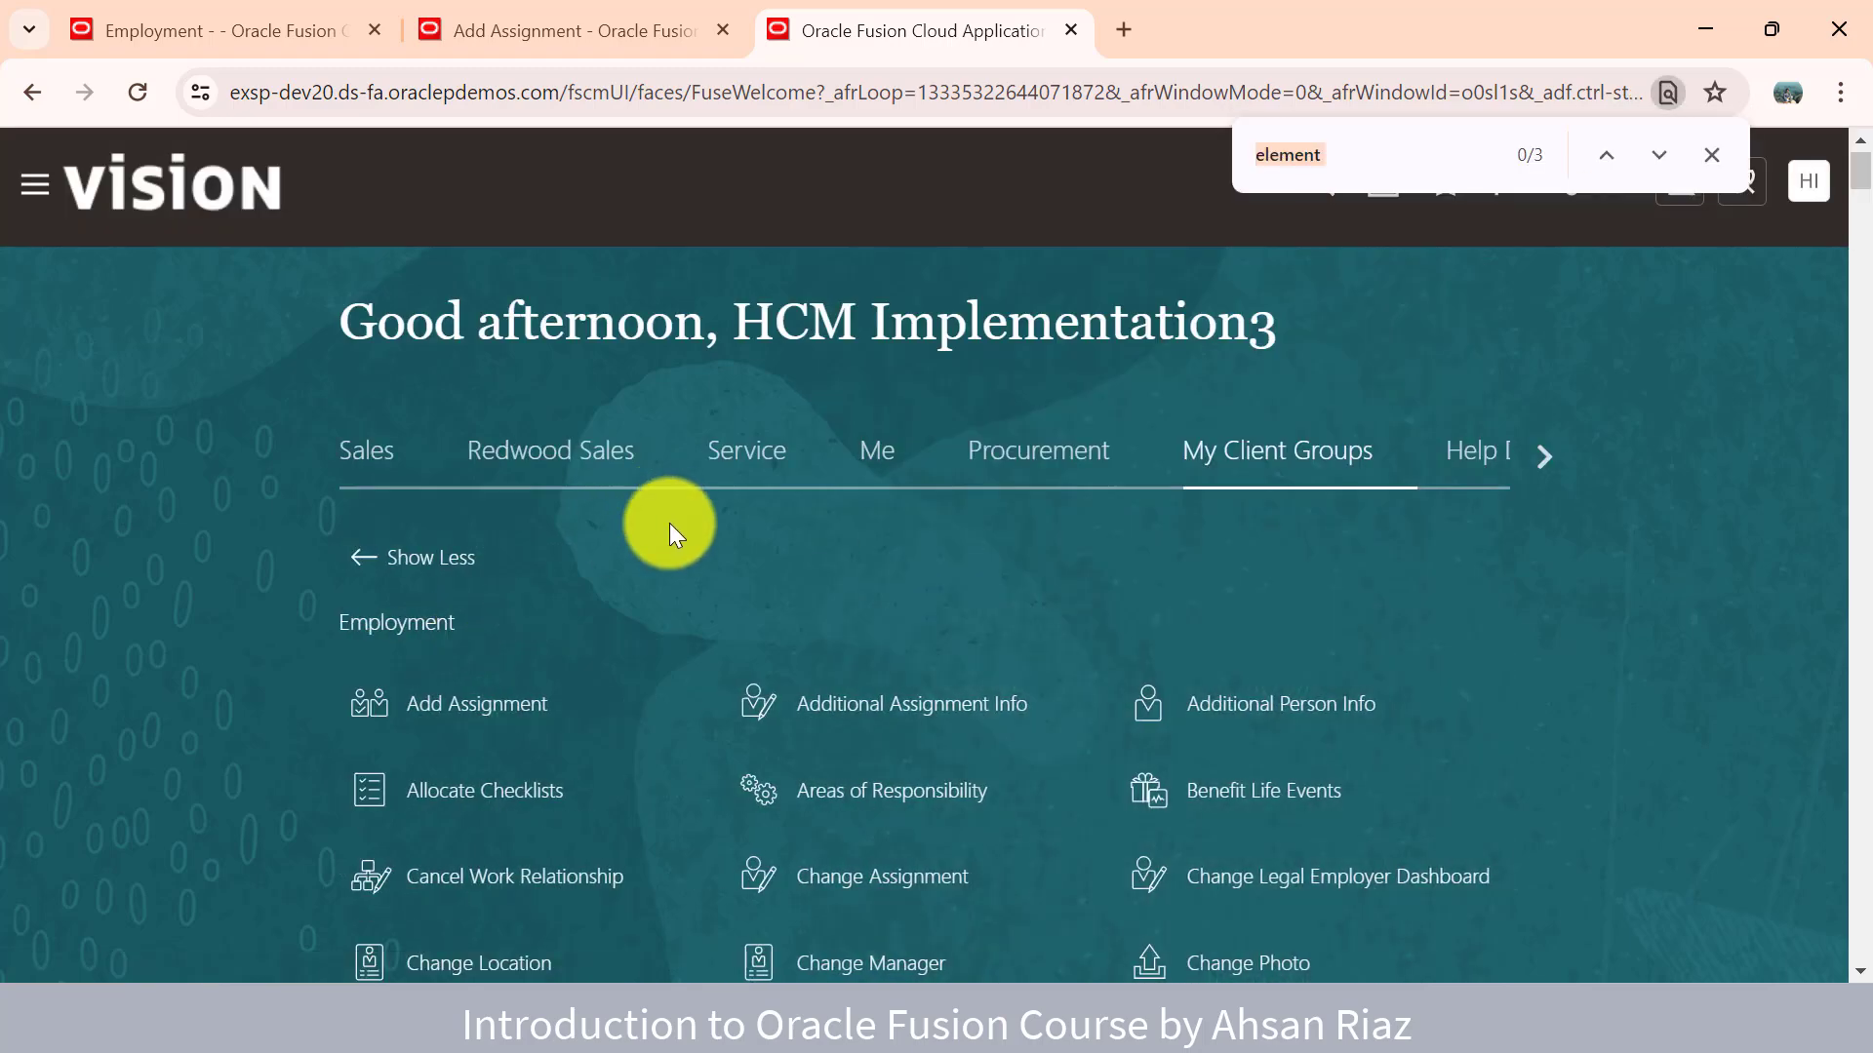
{"action": "type", "text": "change"}
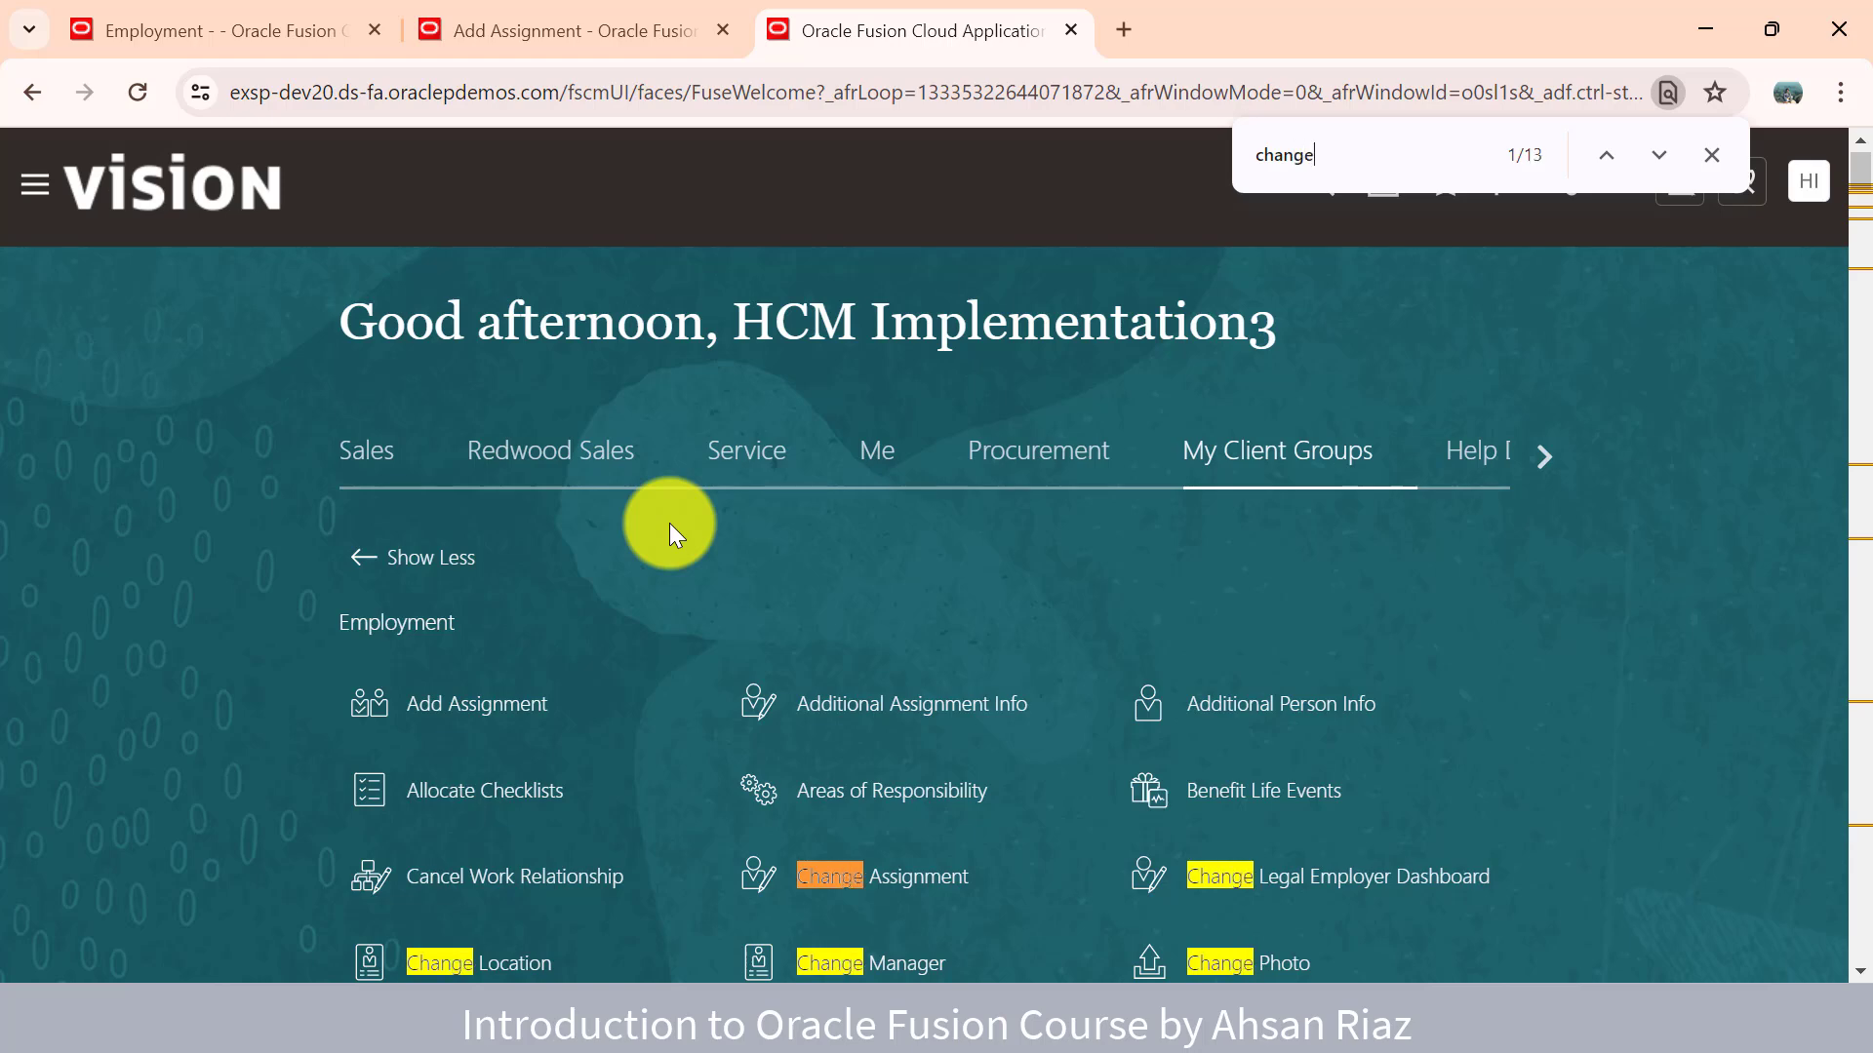
{"action": "key", "text": "Return"}
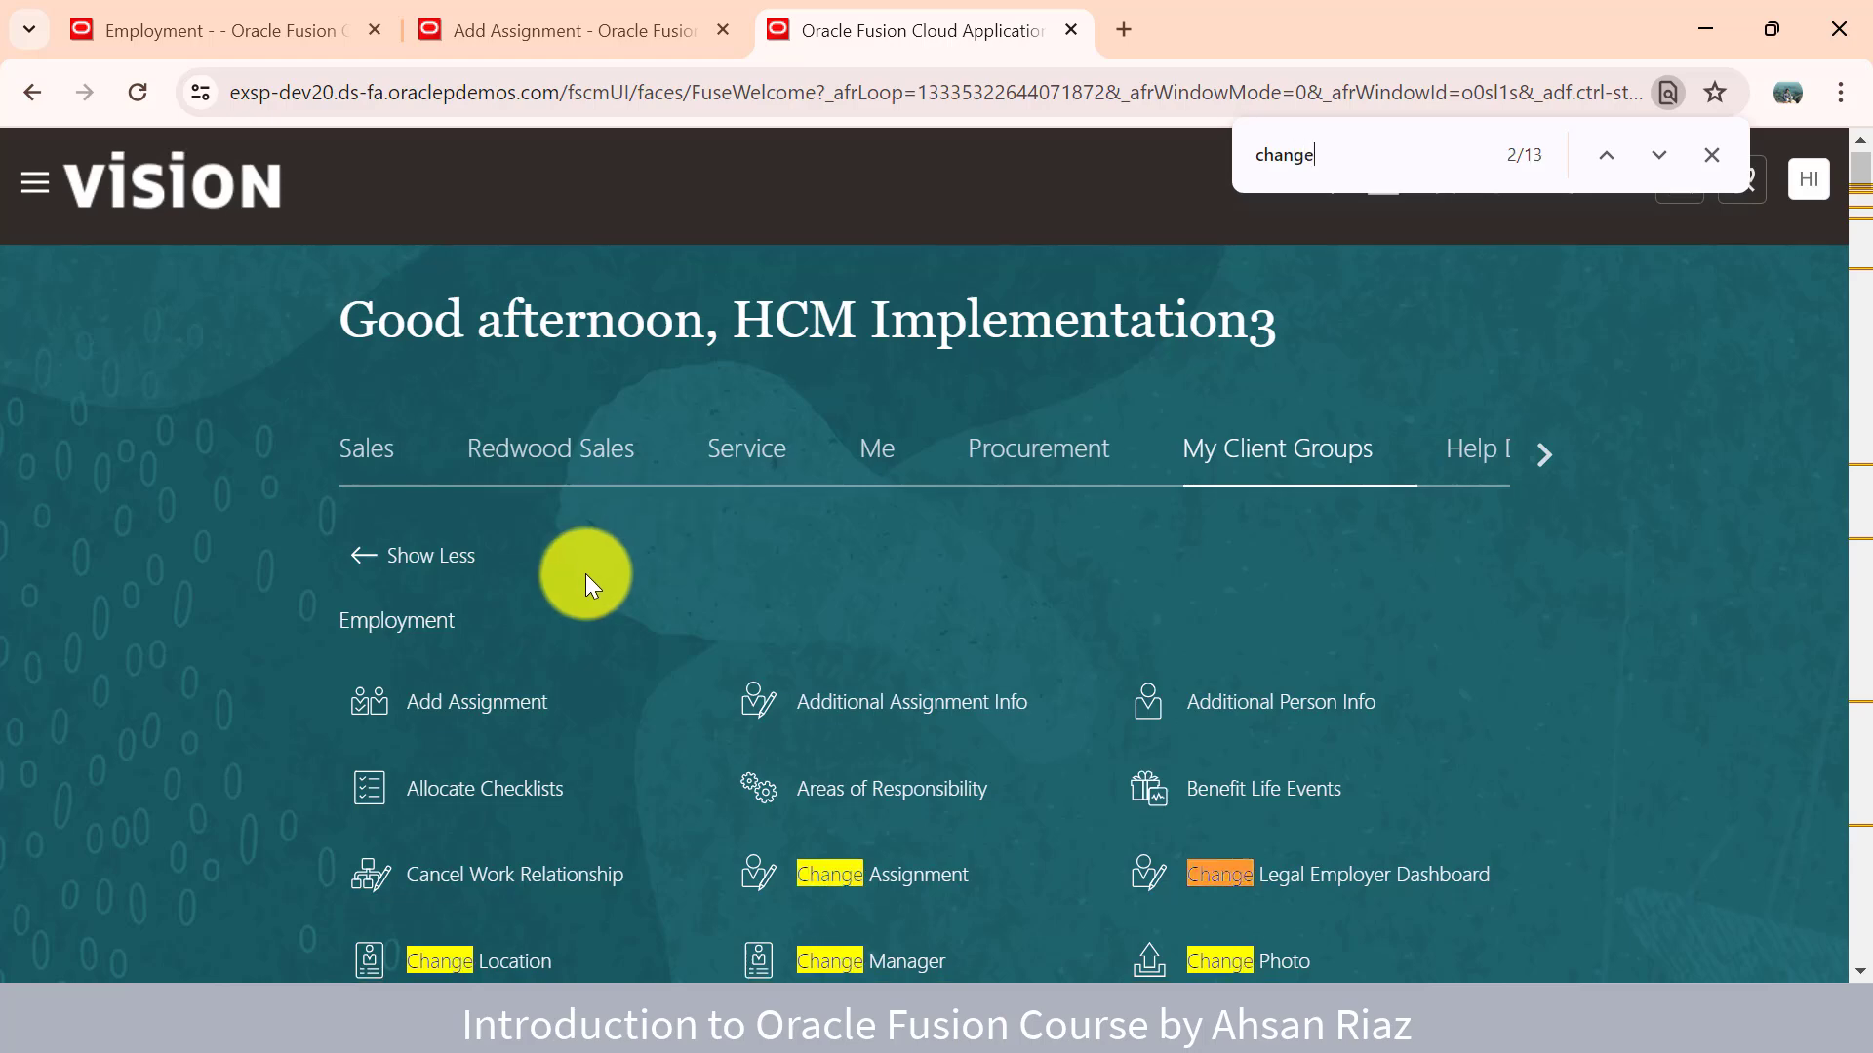
{"action": "scroll", "coordinate": [585, 575], "scroll_direction": "down", "scroll_amount": 3}
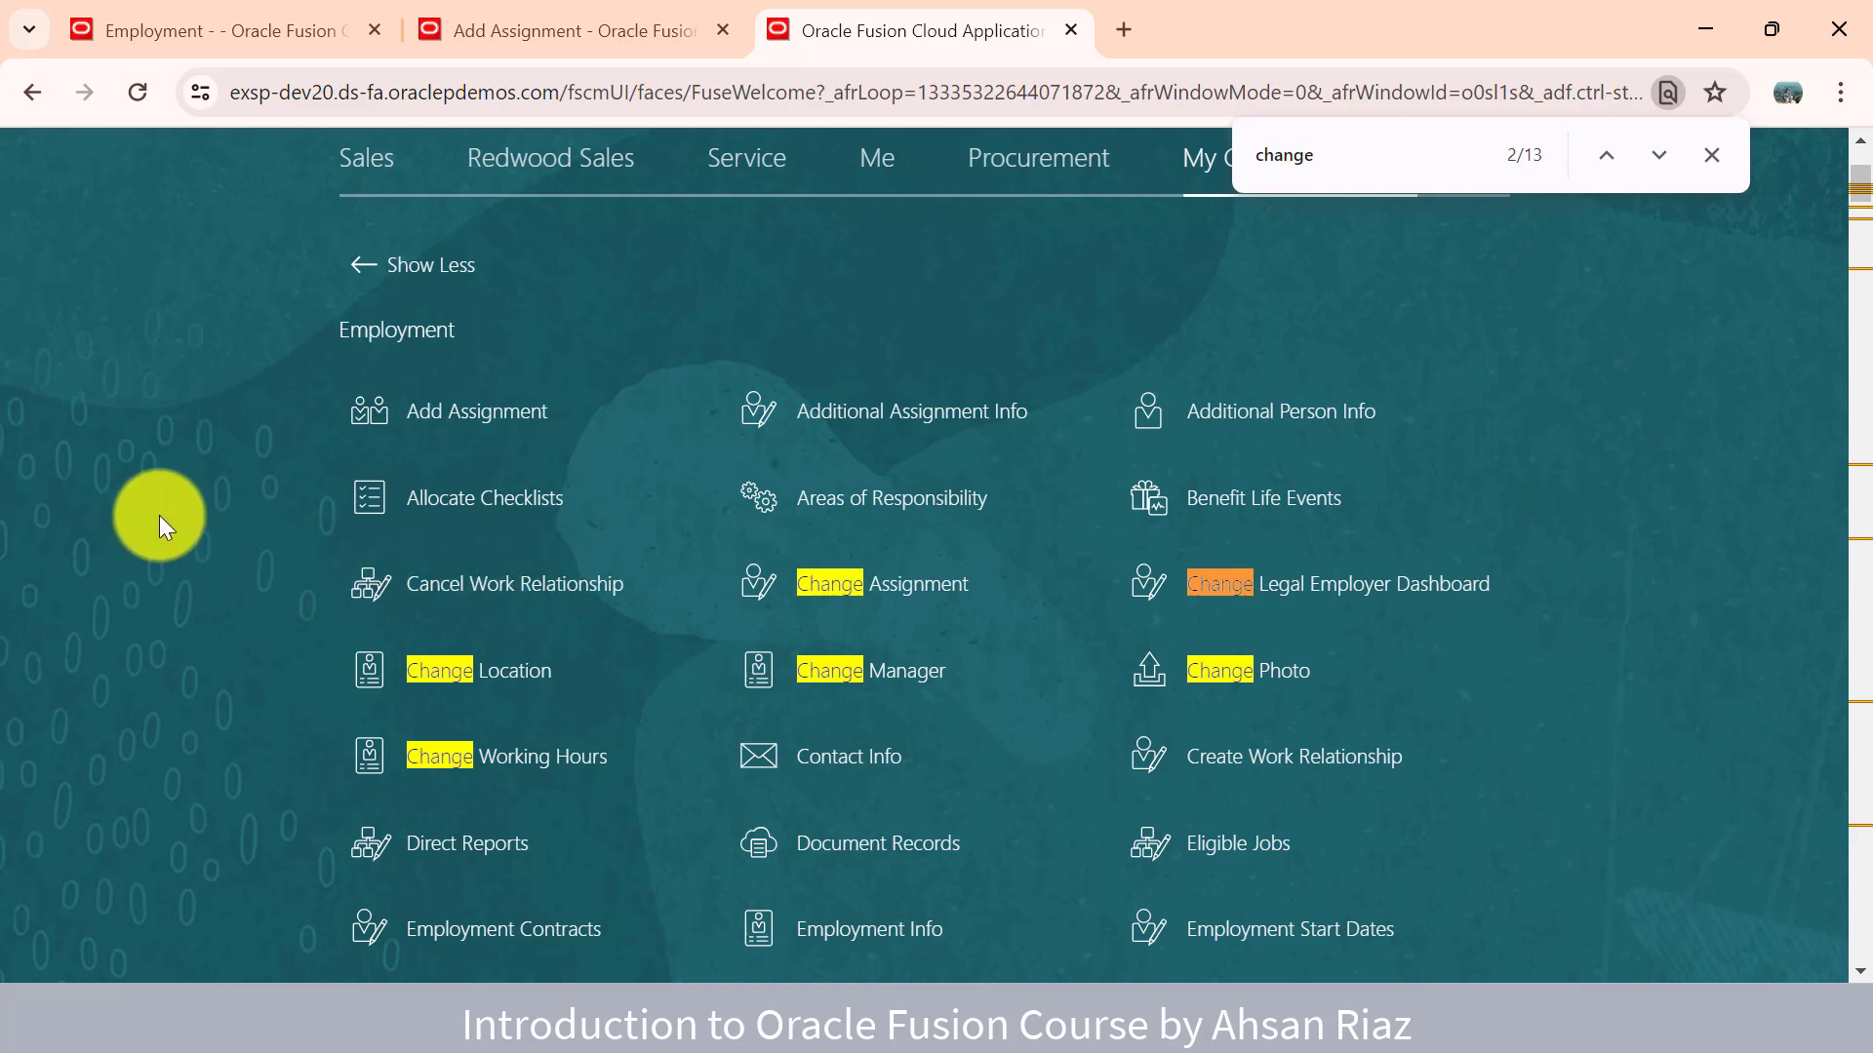
{"action": "type", "text": "sal"}
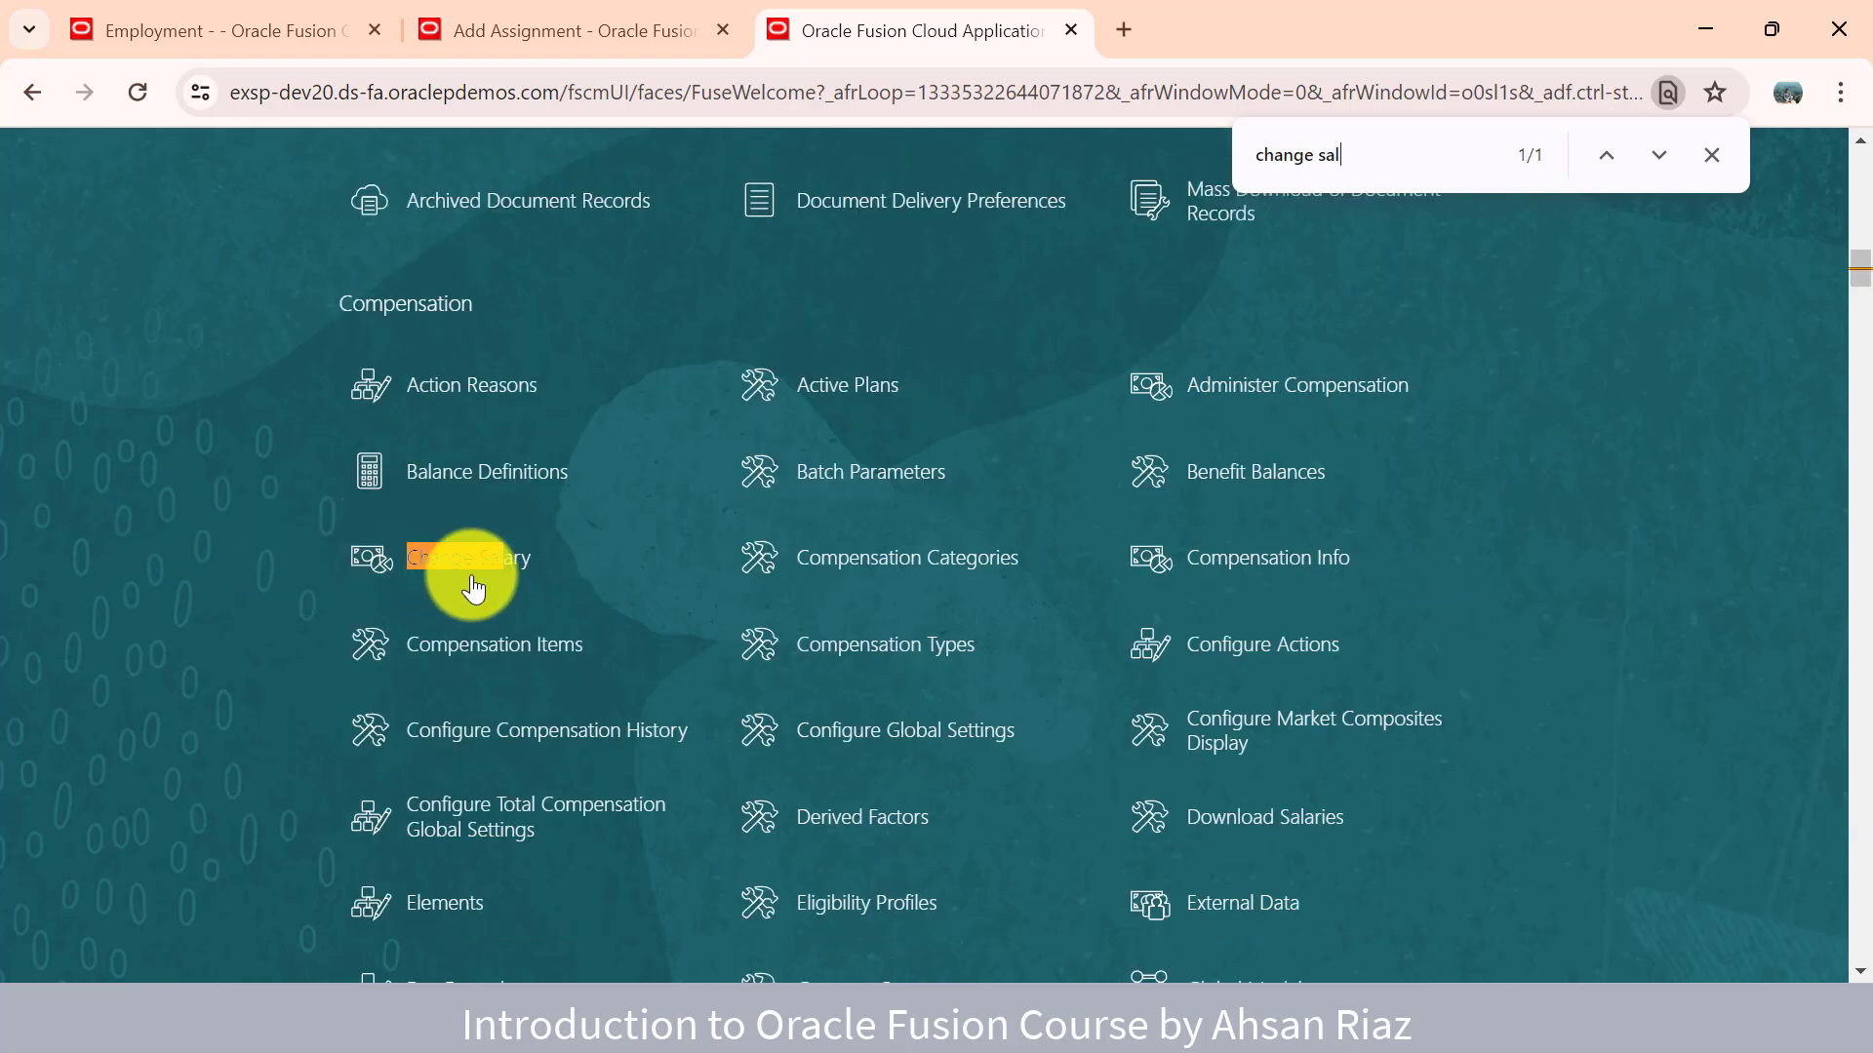
{"action": "left_click", "coordinate": [473, 587]}
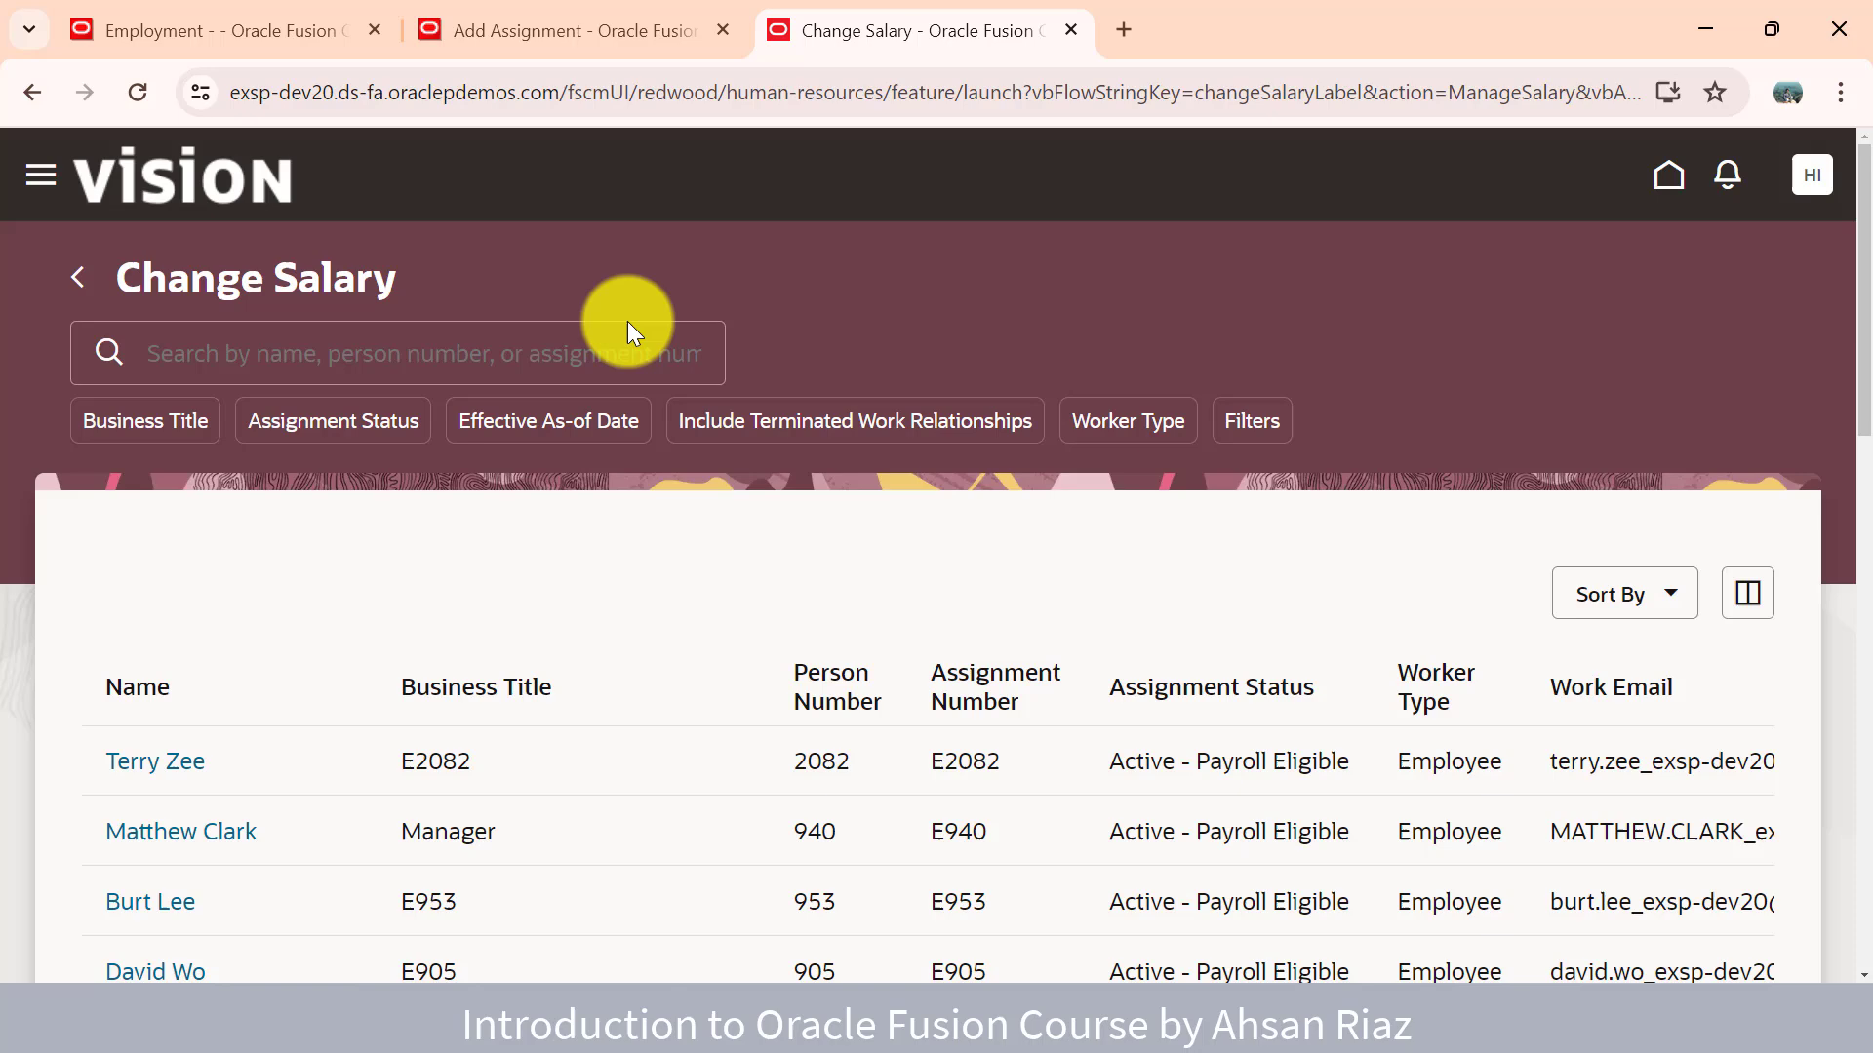
- Search the Change Salary worker list by first name and select the Senior Manager employee
{"action": "left_click", "coordinate": [573, 39]}
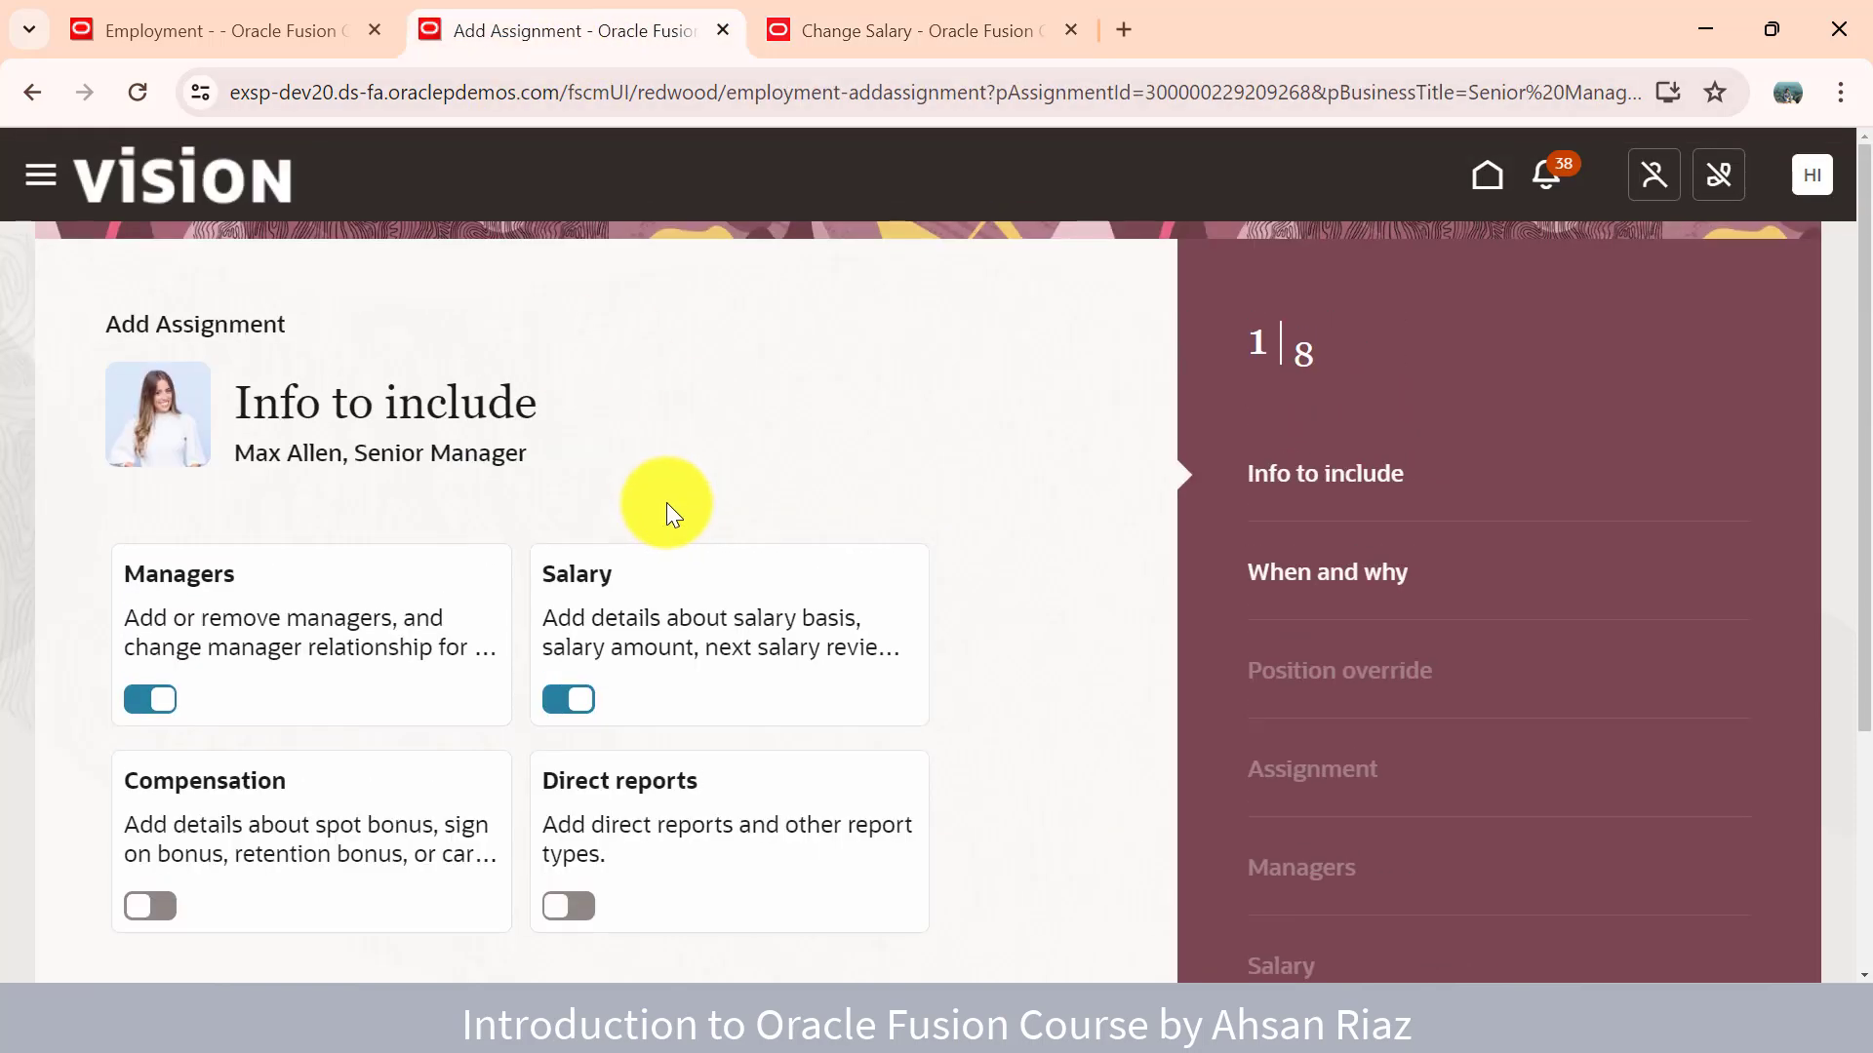
{"action": "left_click", "coordinate": [913, 37]}
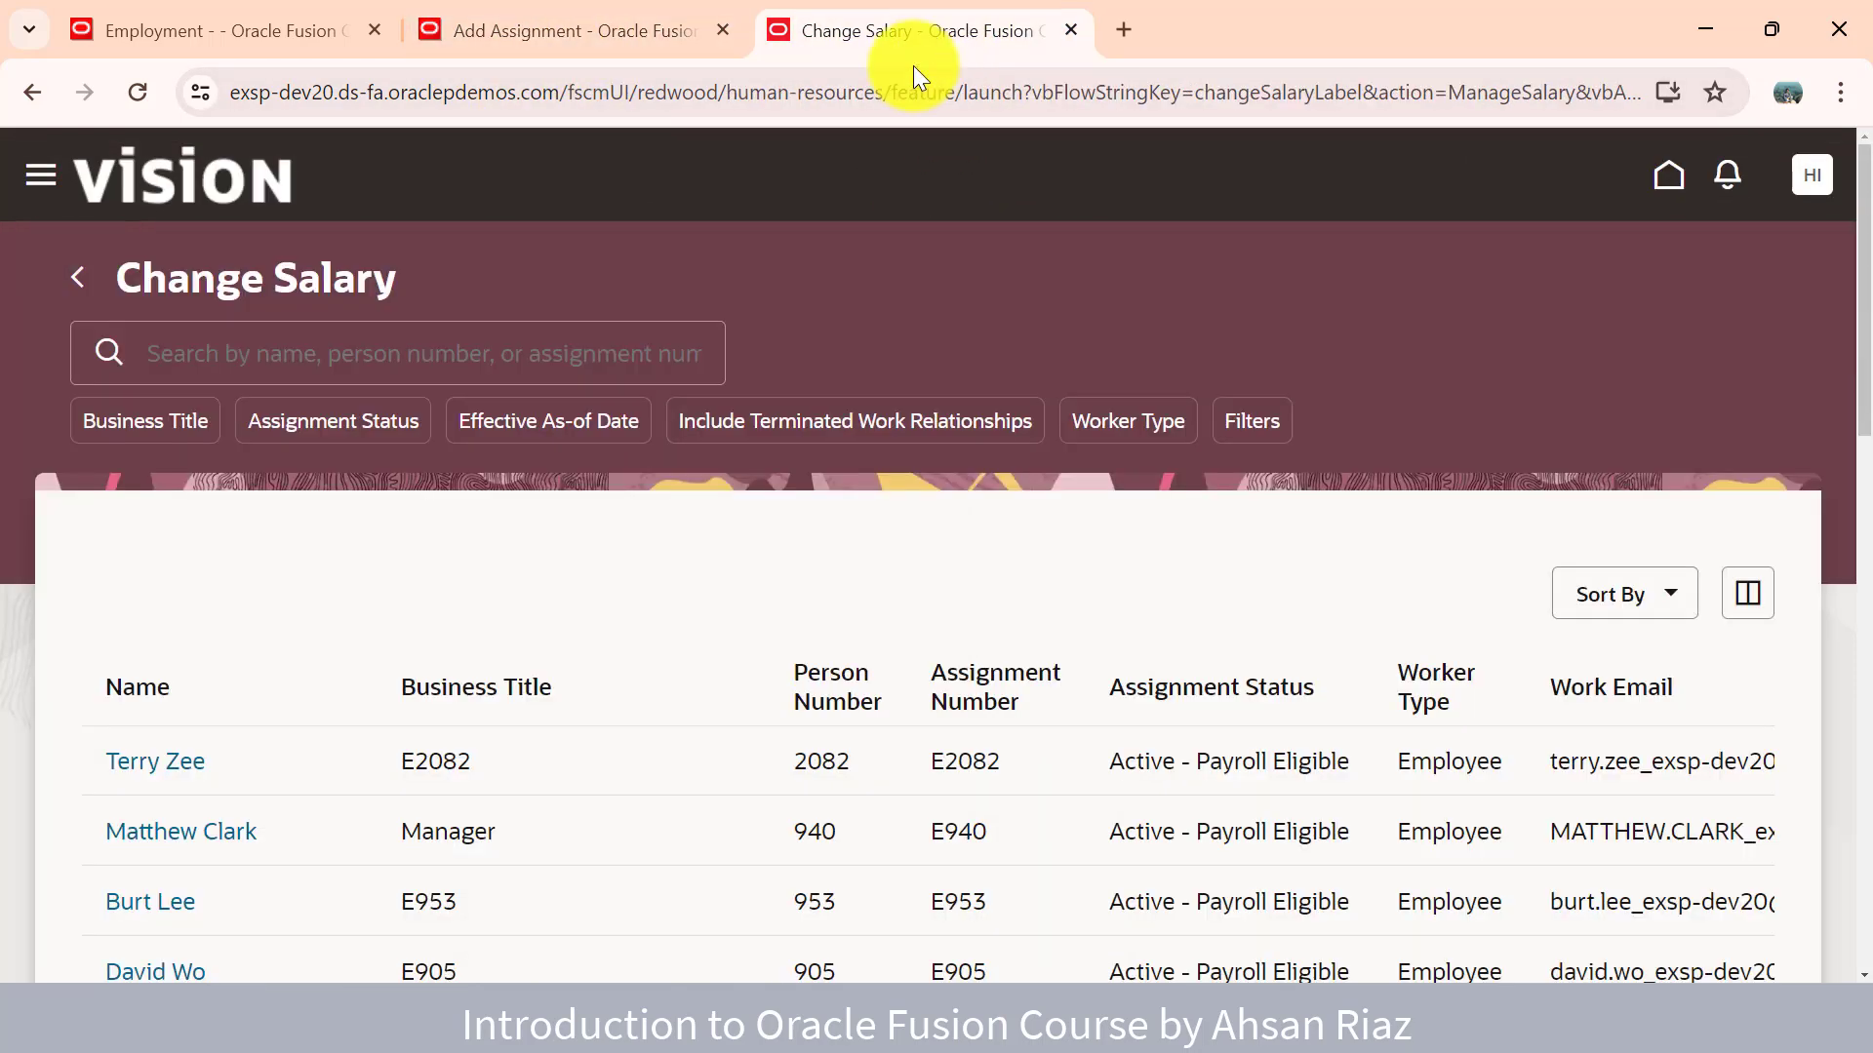
{"action": "left_click", "coordinate": [506, 334]}
{"action": "type", "text": "ma"}
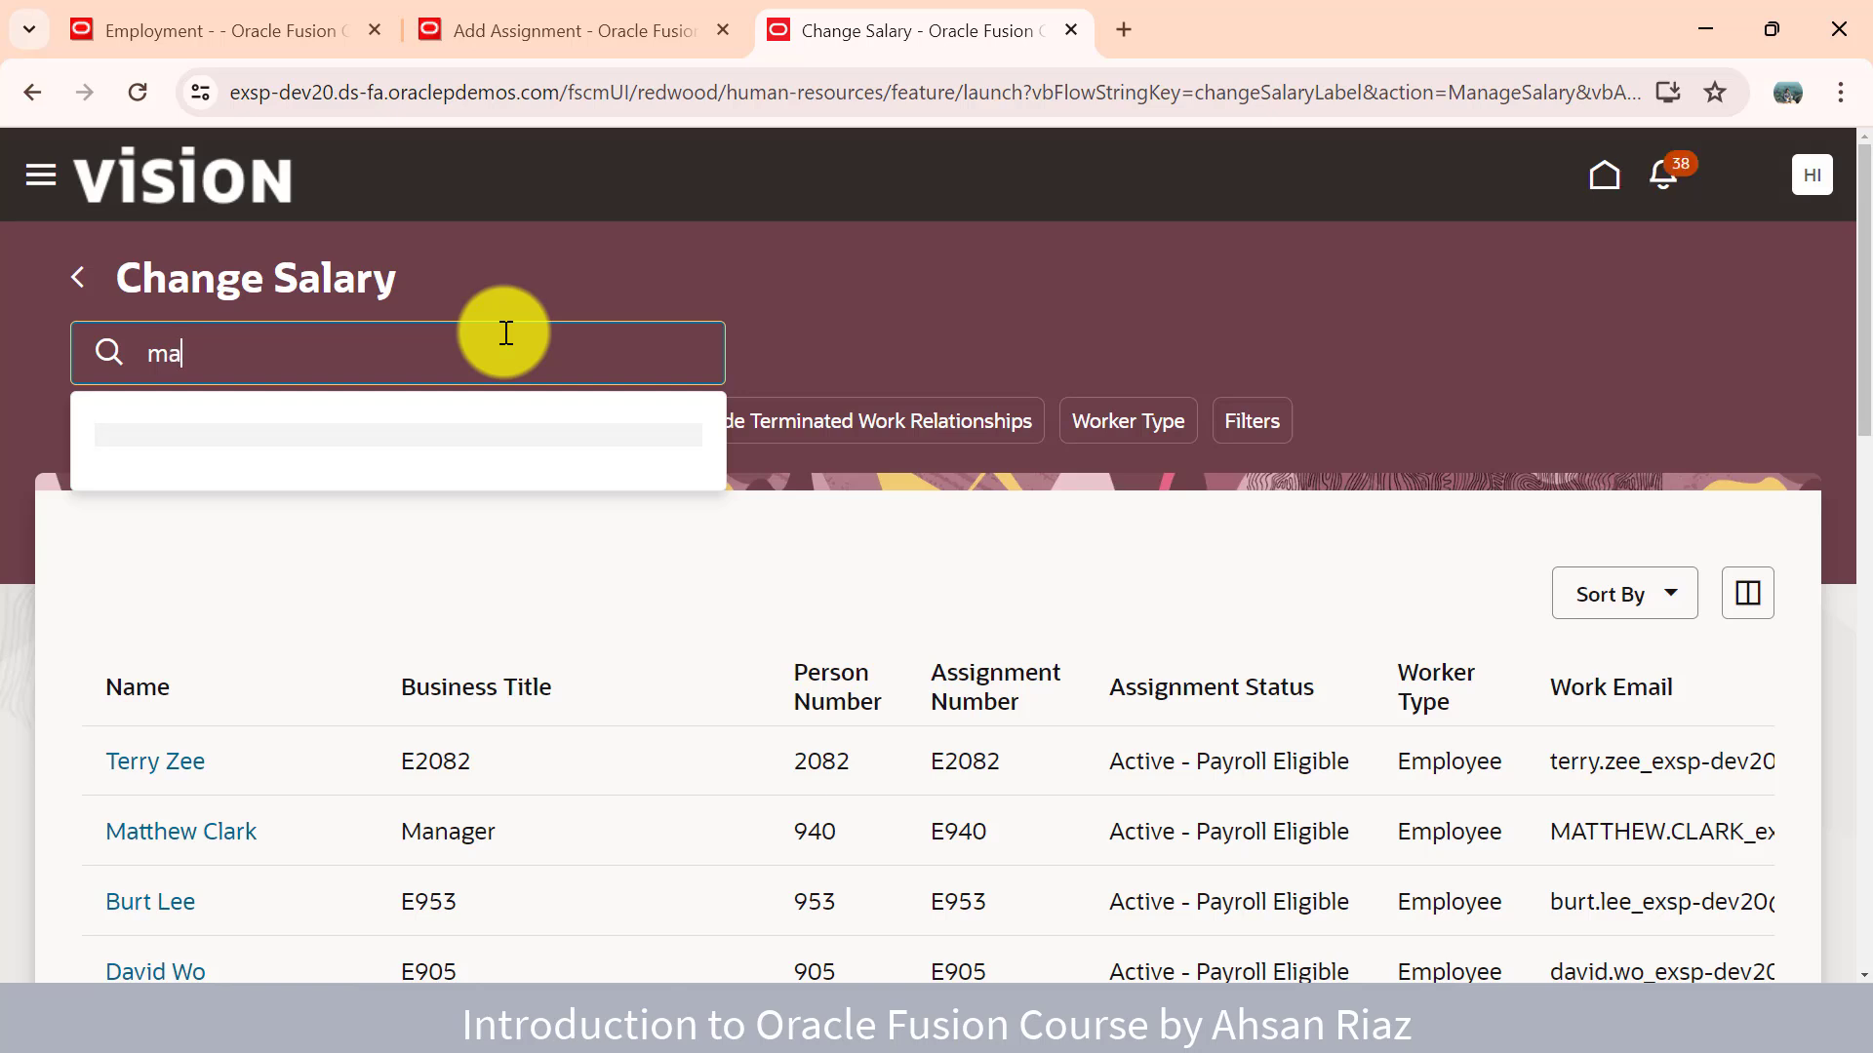
{"action": "type", "text": "x"}
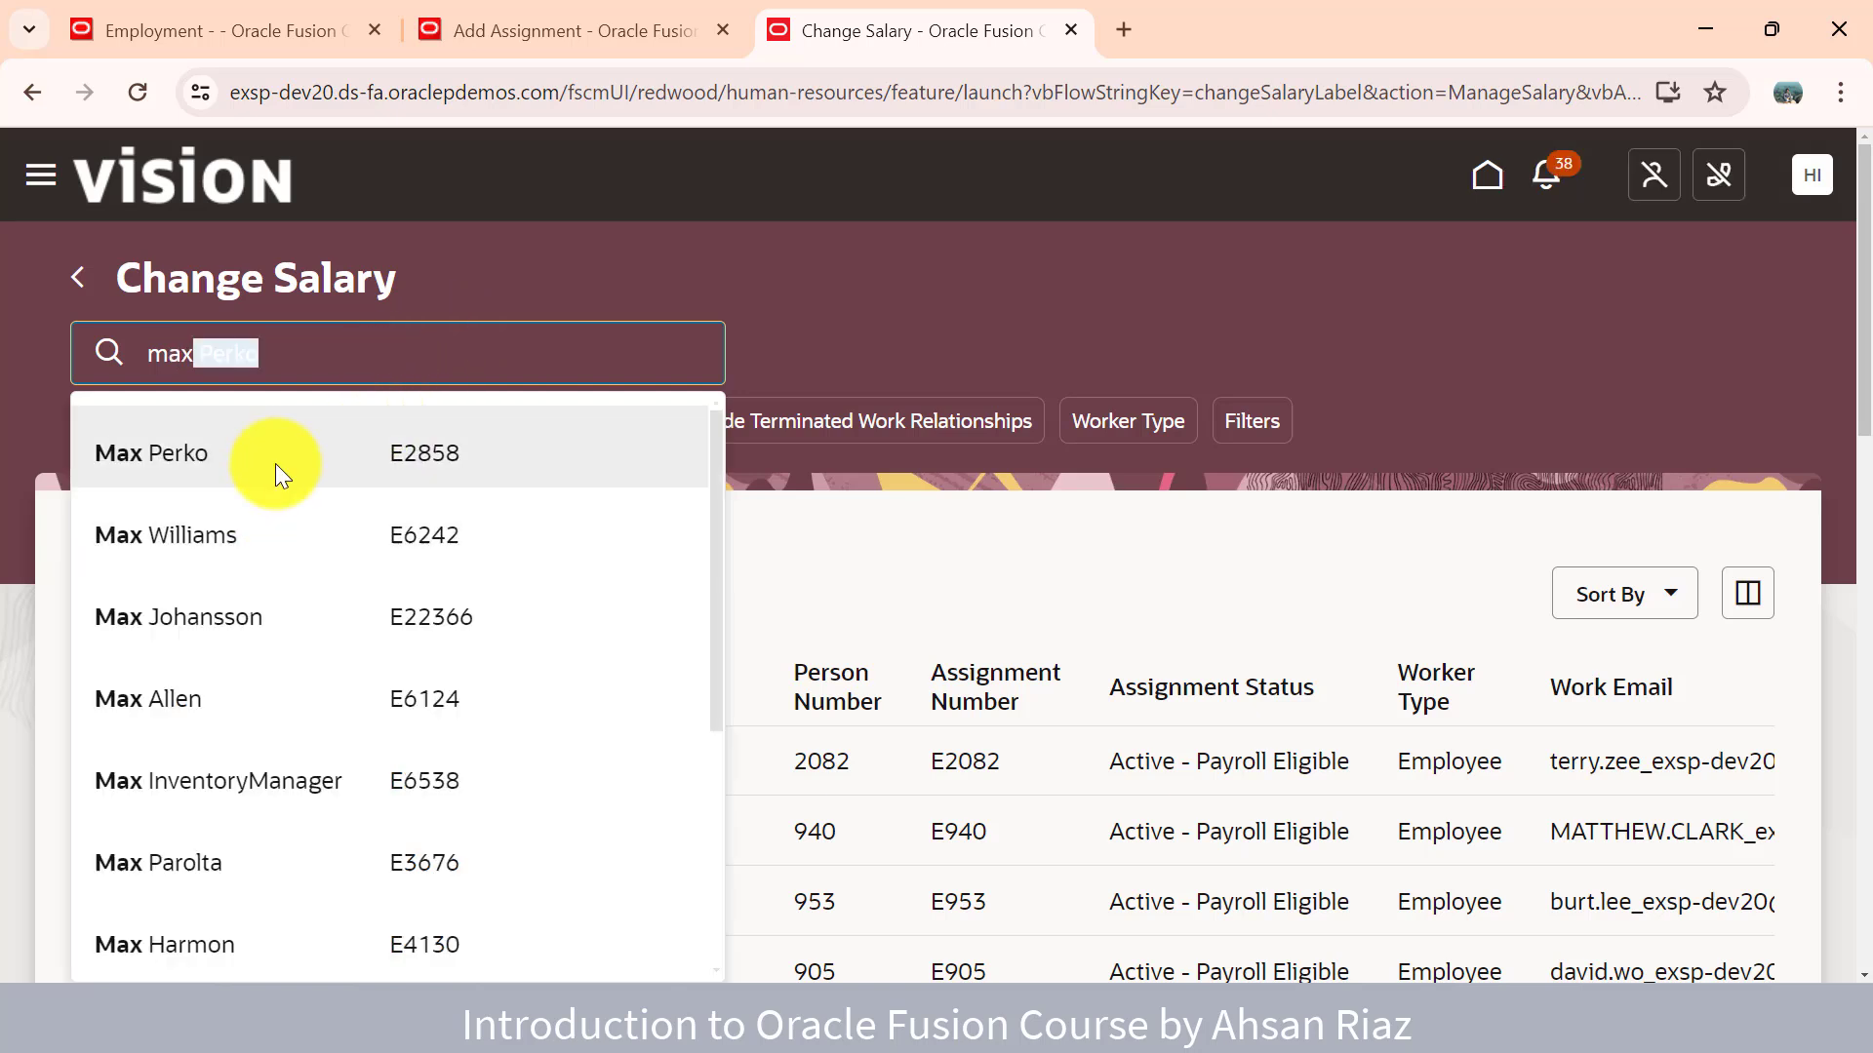
{"action": "left_click", "coordinate": [280, 712]}
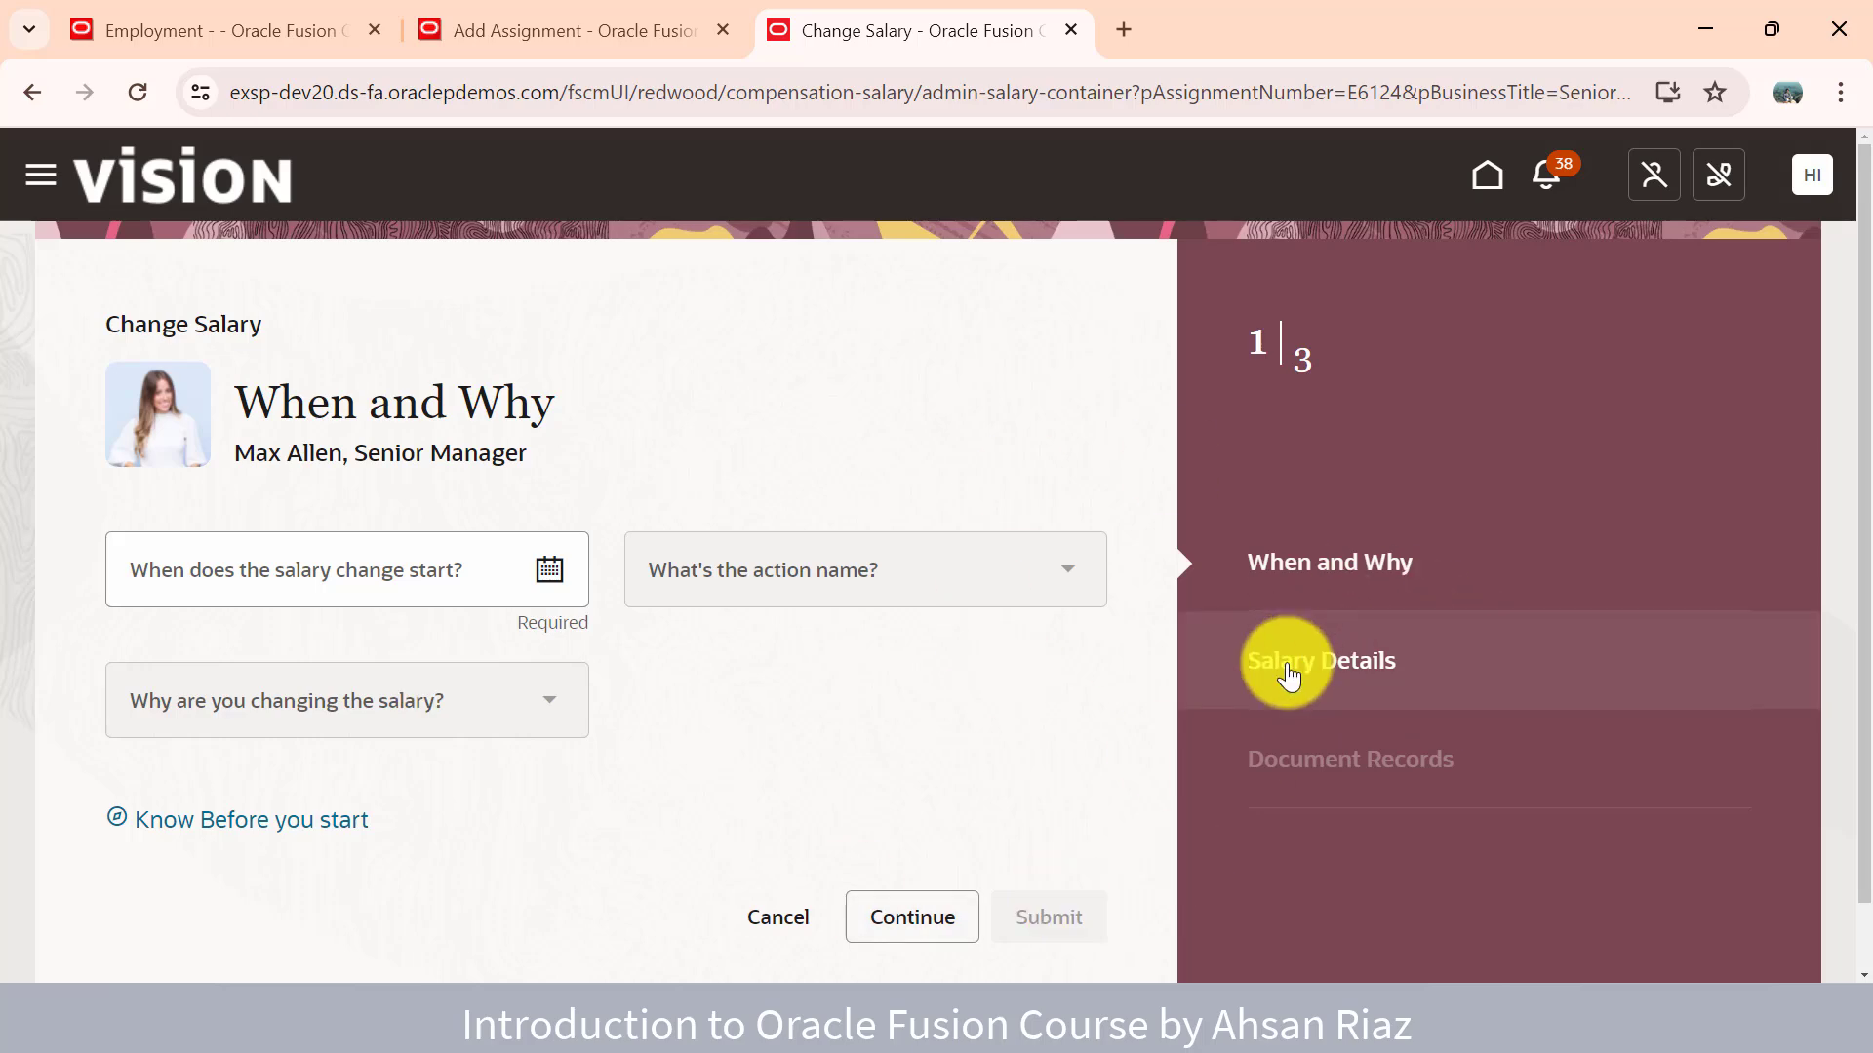
{"action": "left_click", "coordinate": [563, 43]}
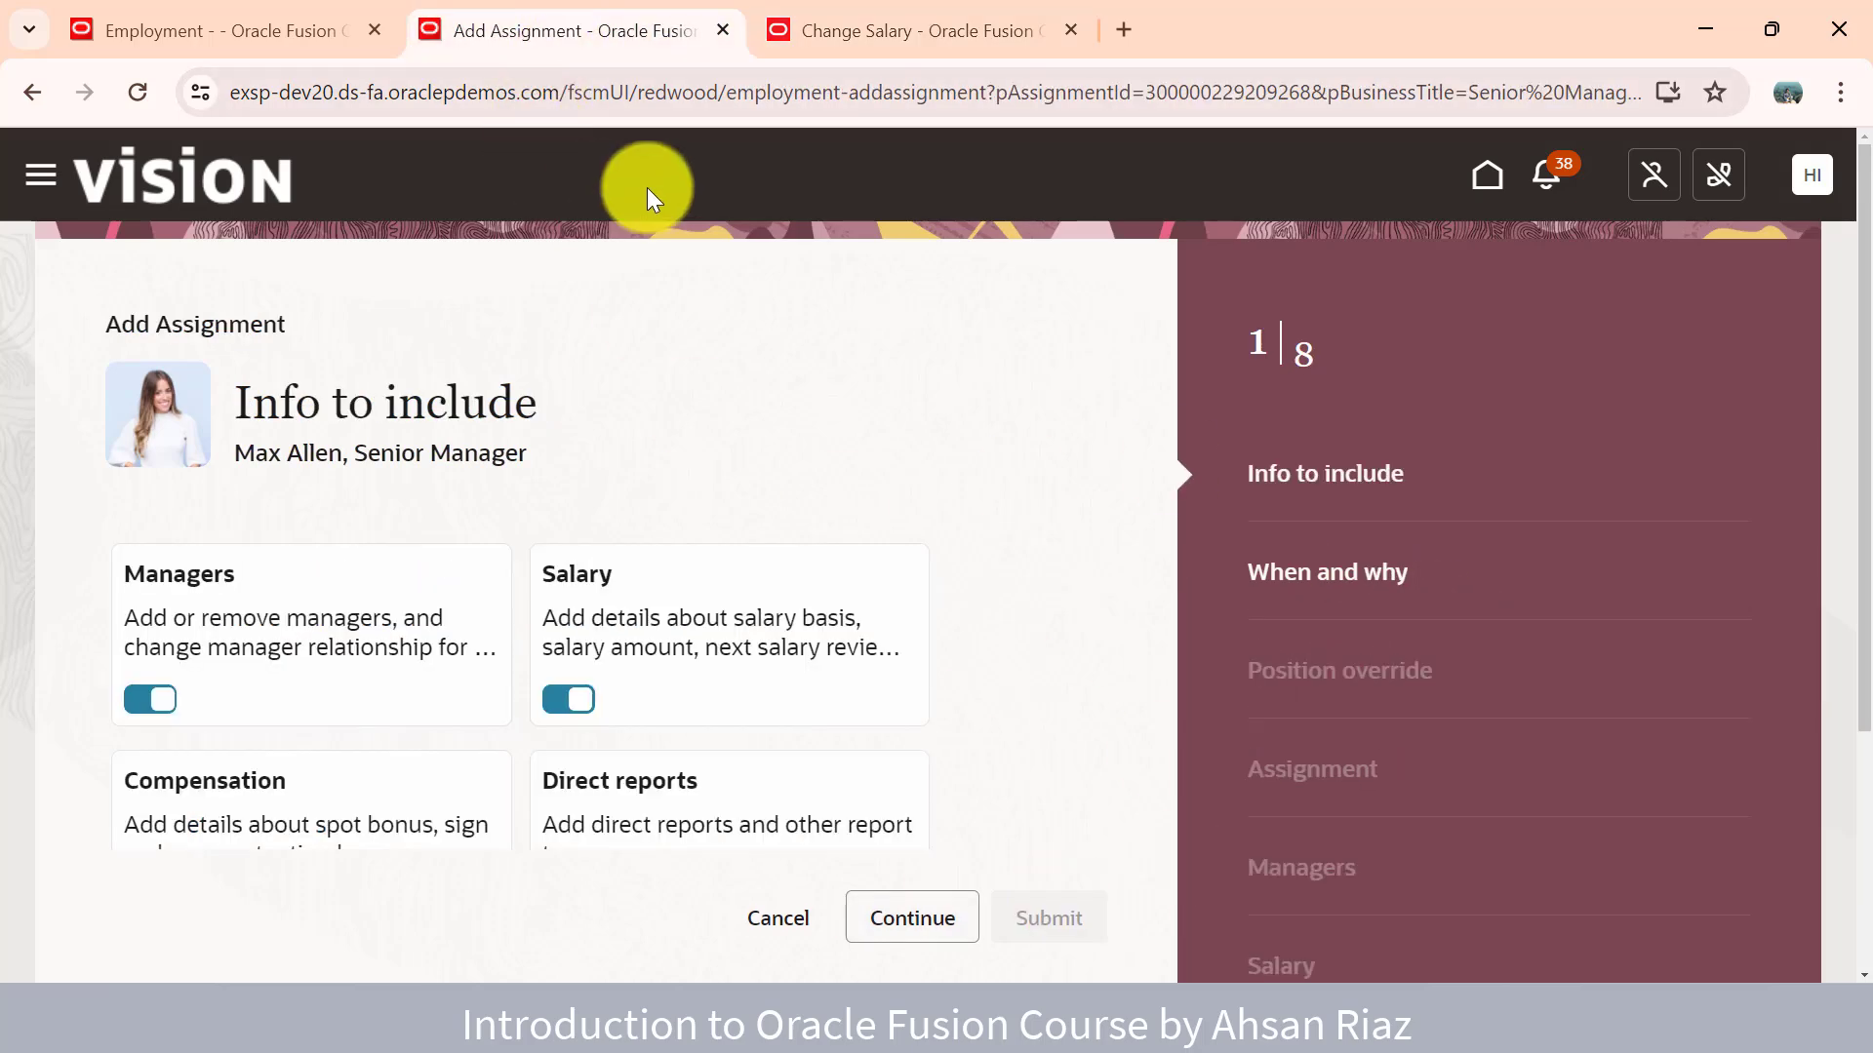
{"action": "left_click", "coordinate": [870, 39]}
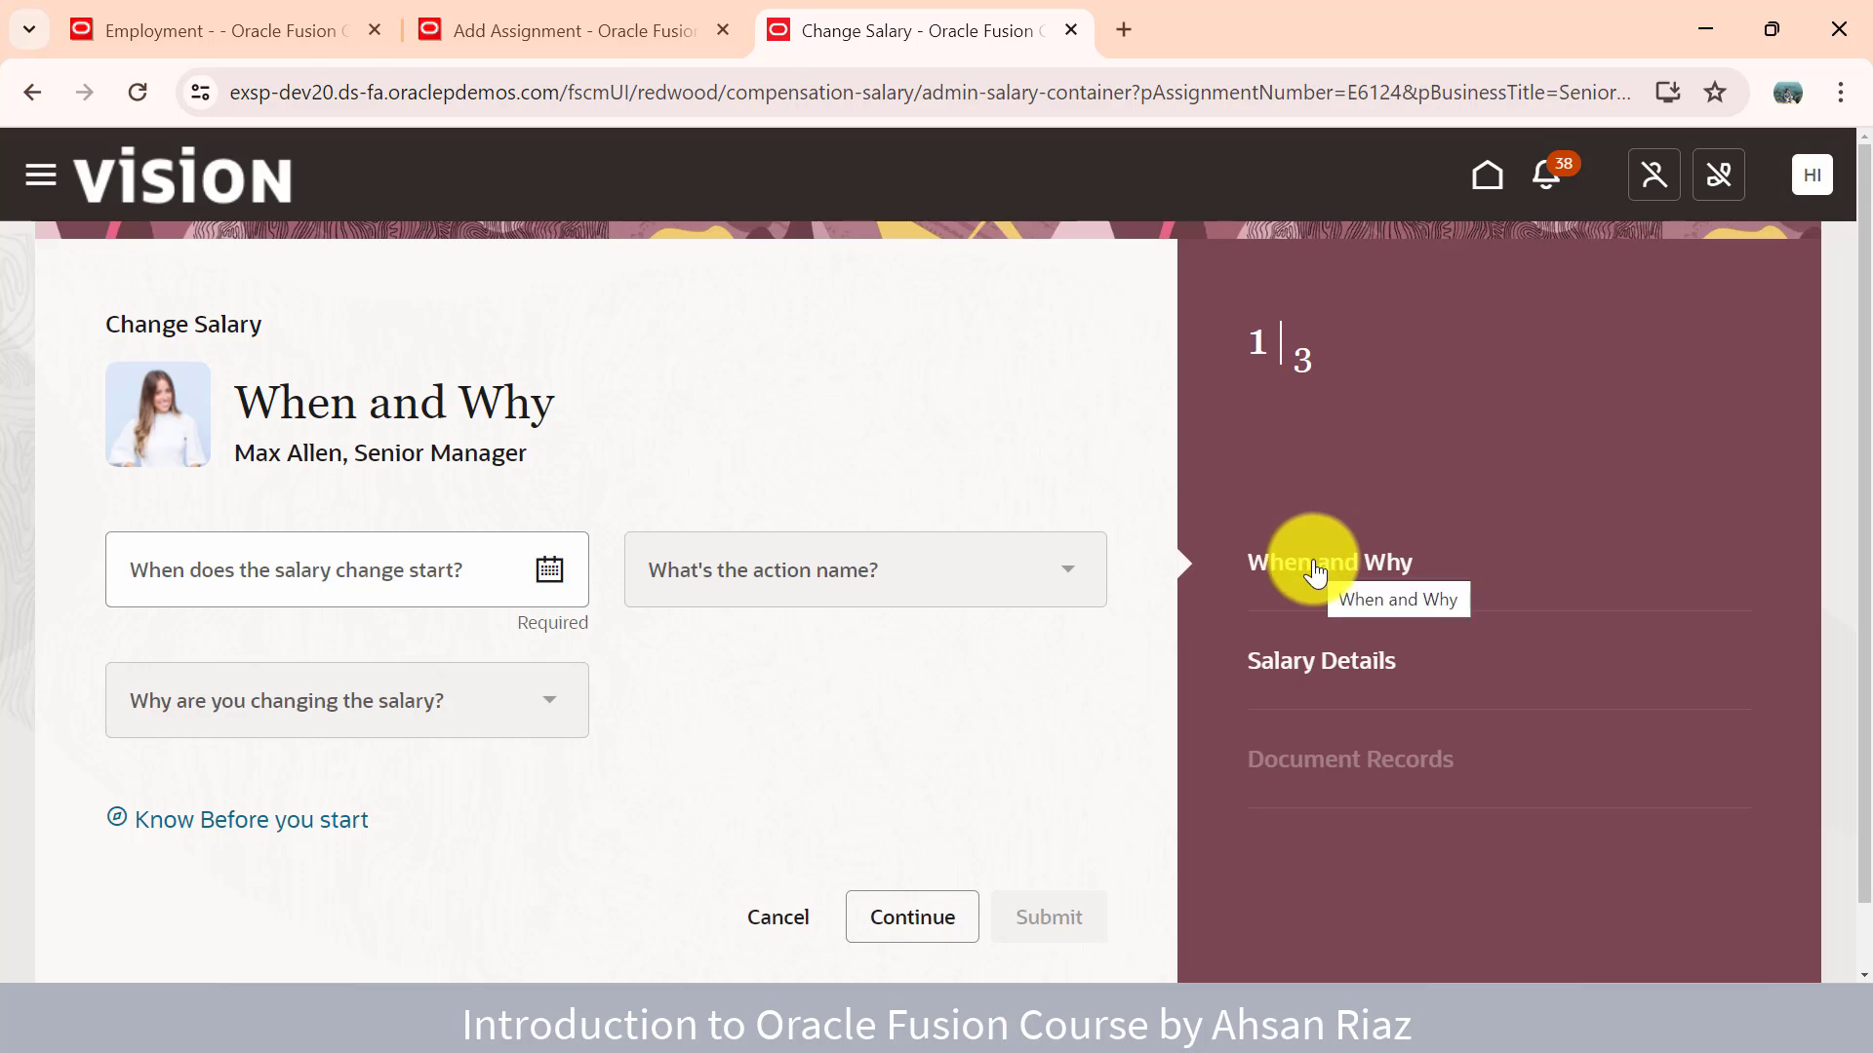
{"action": "left_click", "coordinate": [476, 35]}
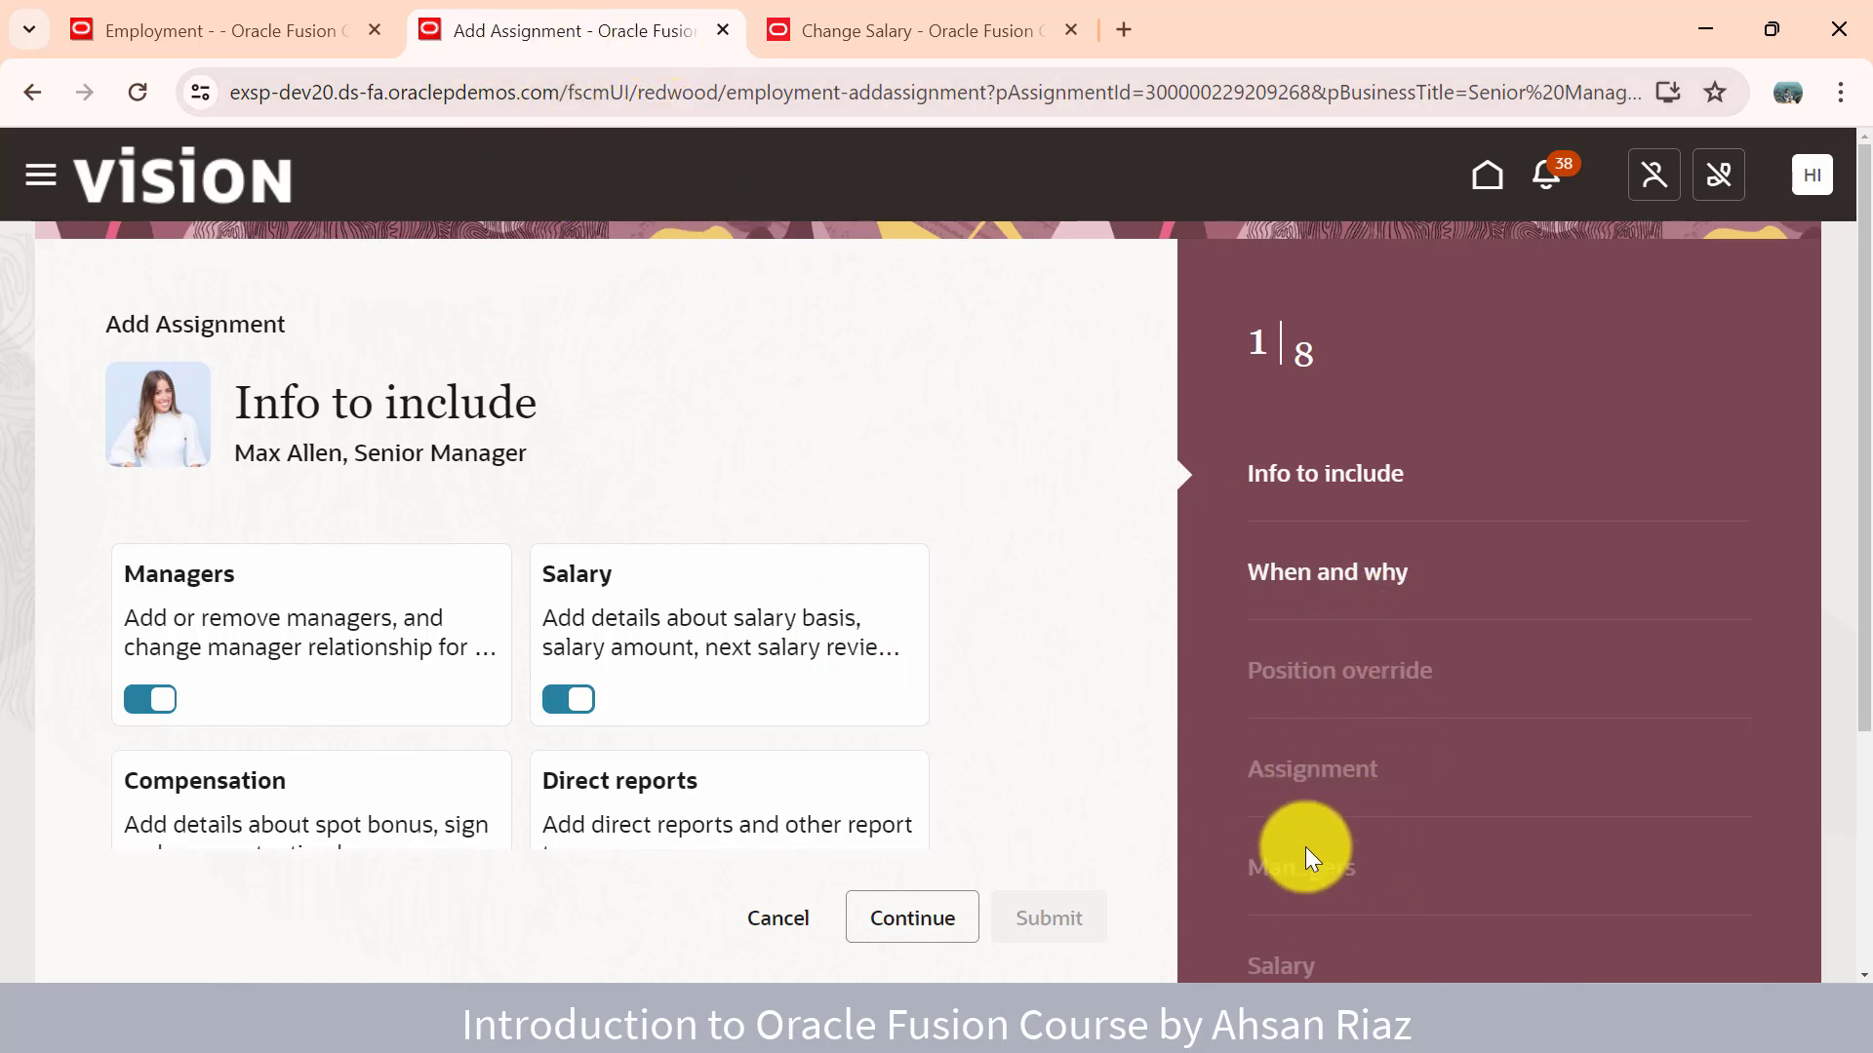
{"action": "left_click", "coordinate": [896, 23]}
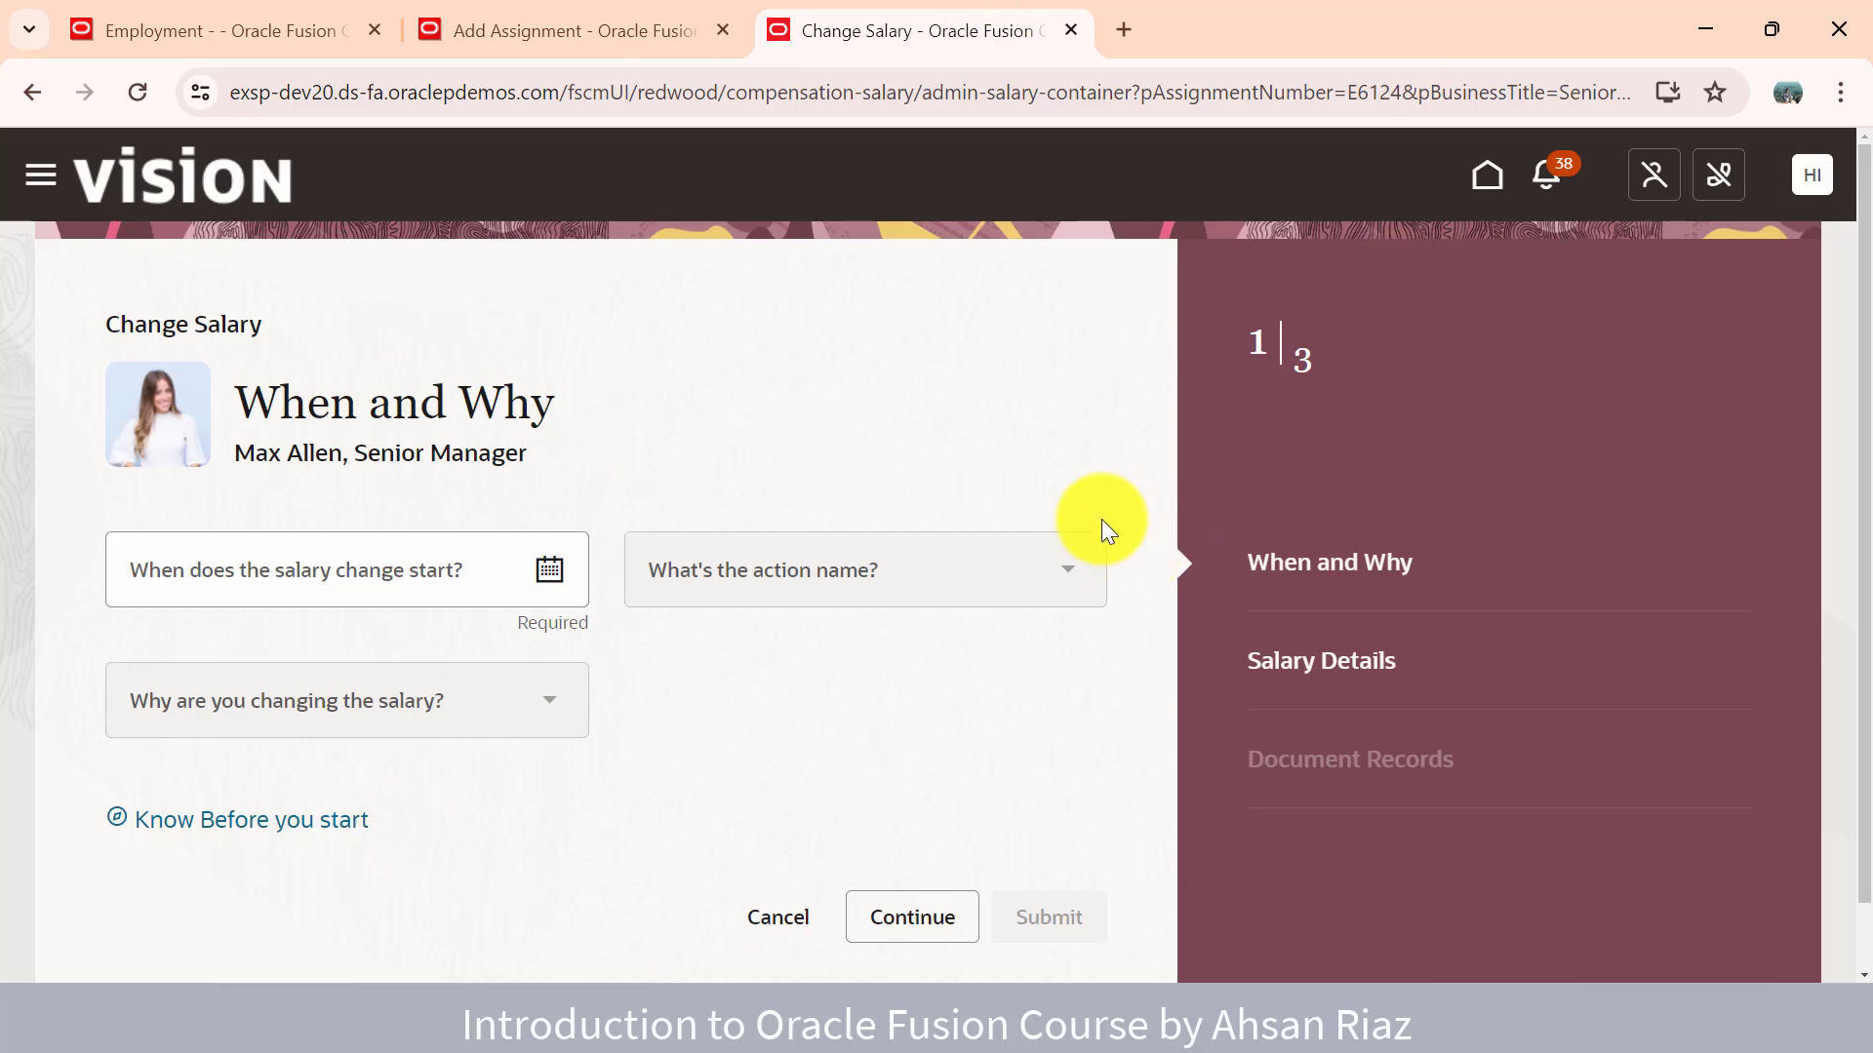
{"action": "left_click", "coordinate": [585, 41]}
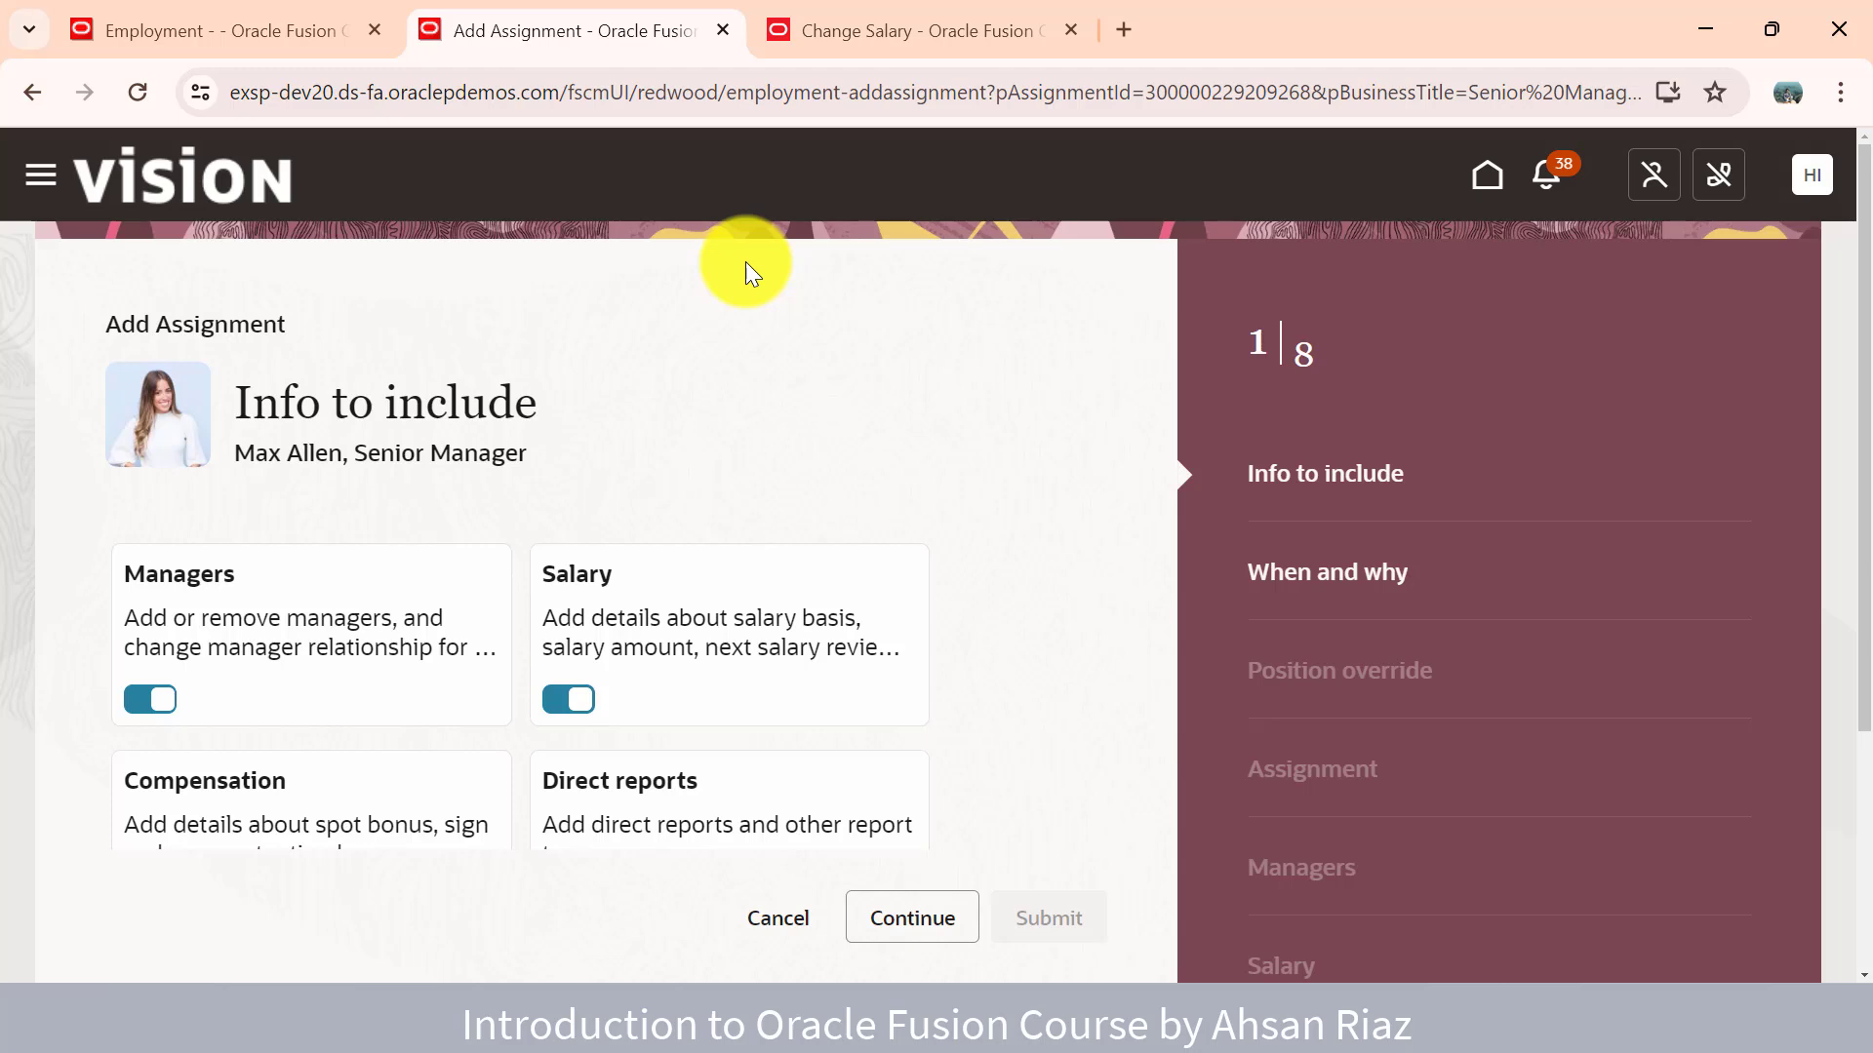
{"action": "double_click", "coordinate": [677, 92]}
{"action": "left_click", "coordinate": [878, 39]}
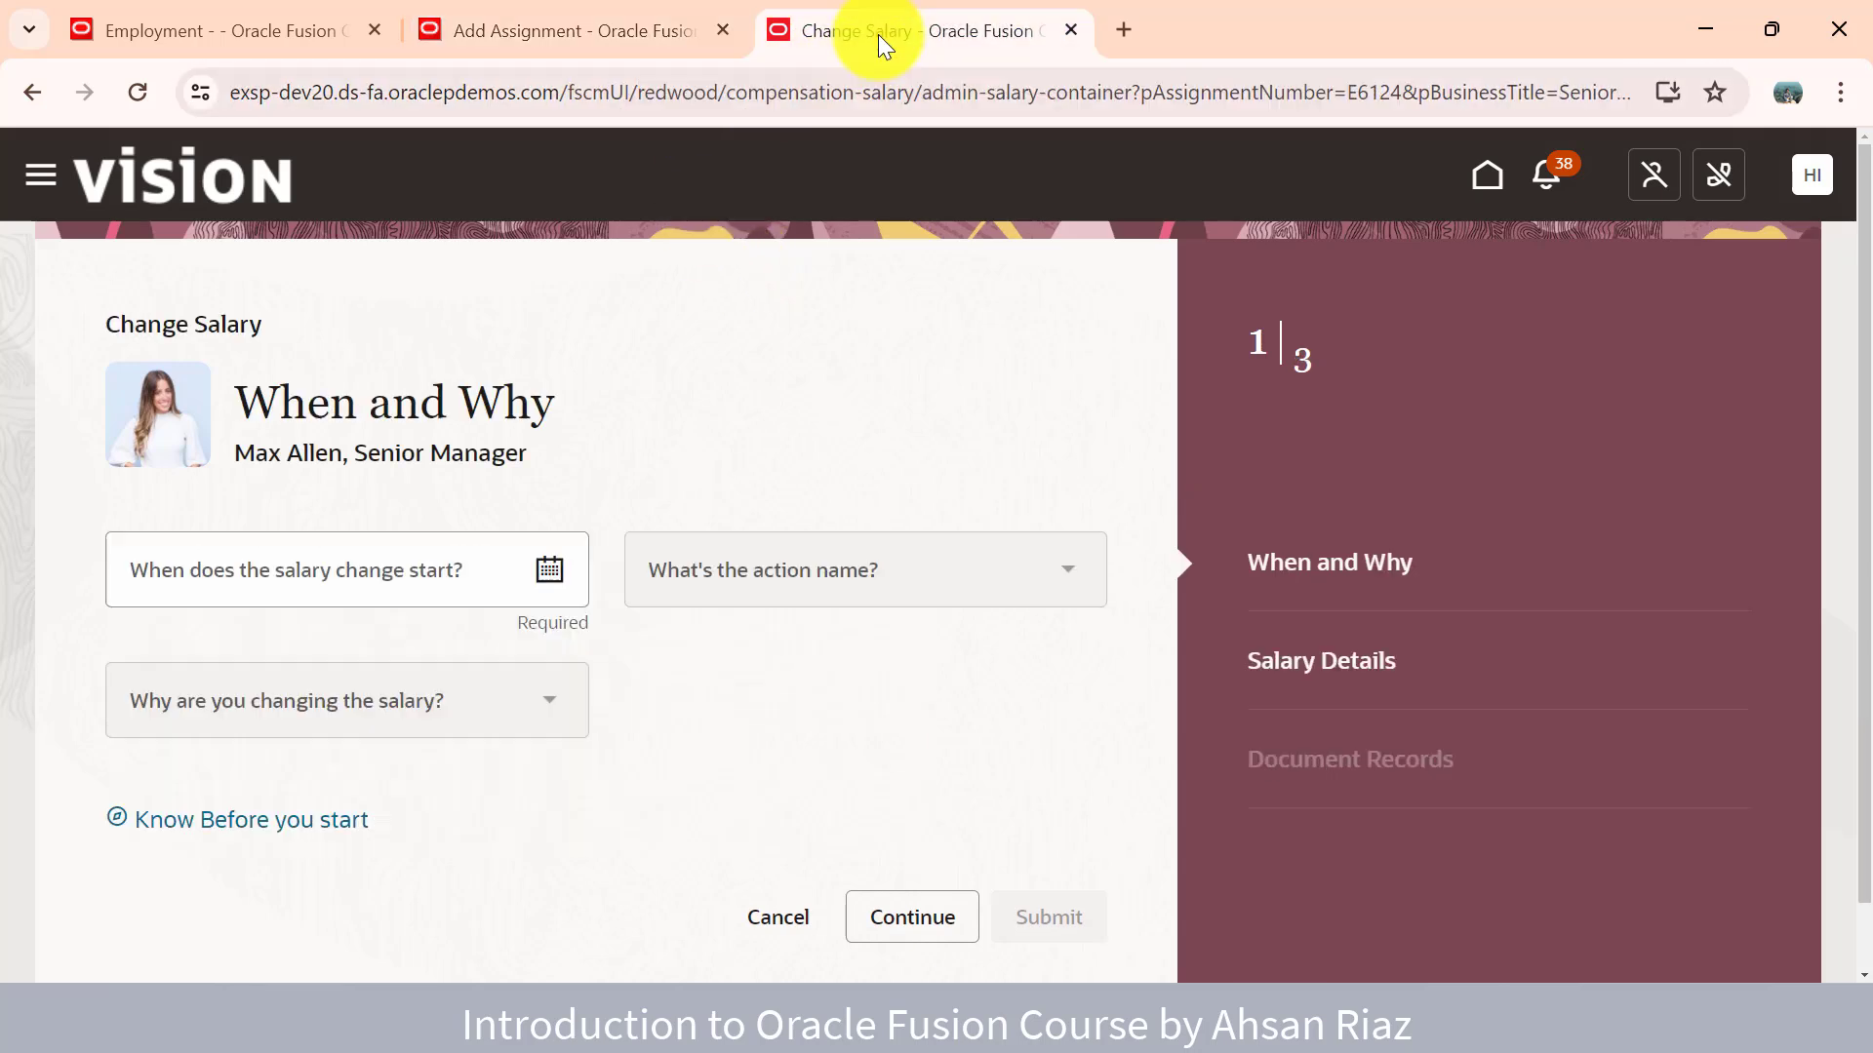
{"action": "left_click", "coordinate": [687, 106]}
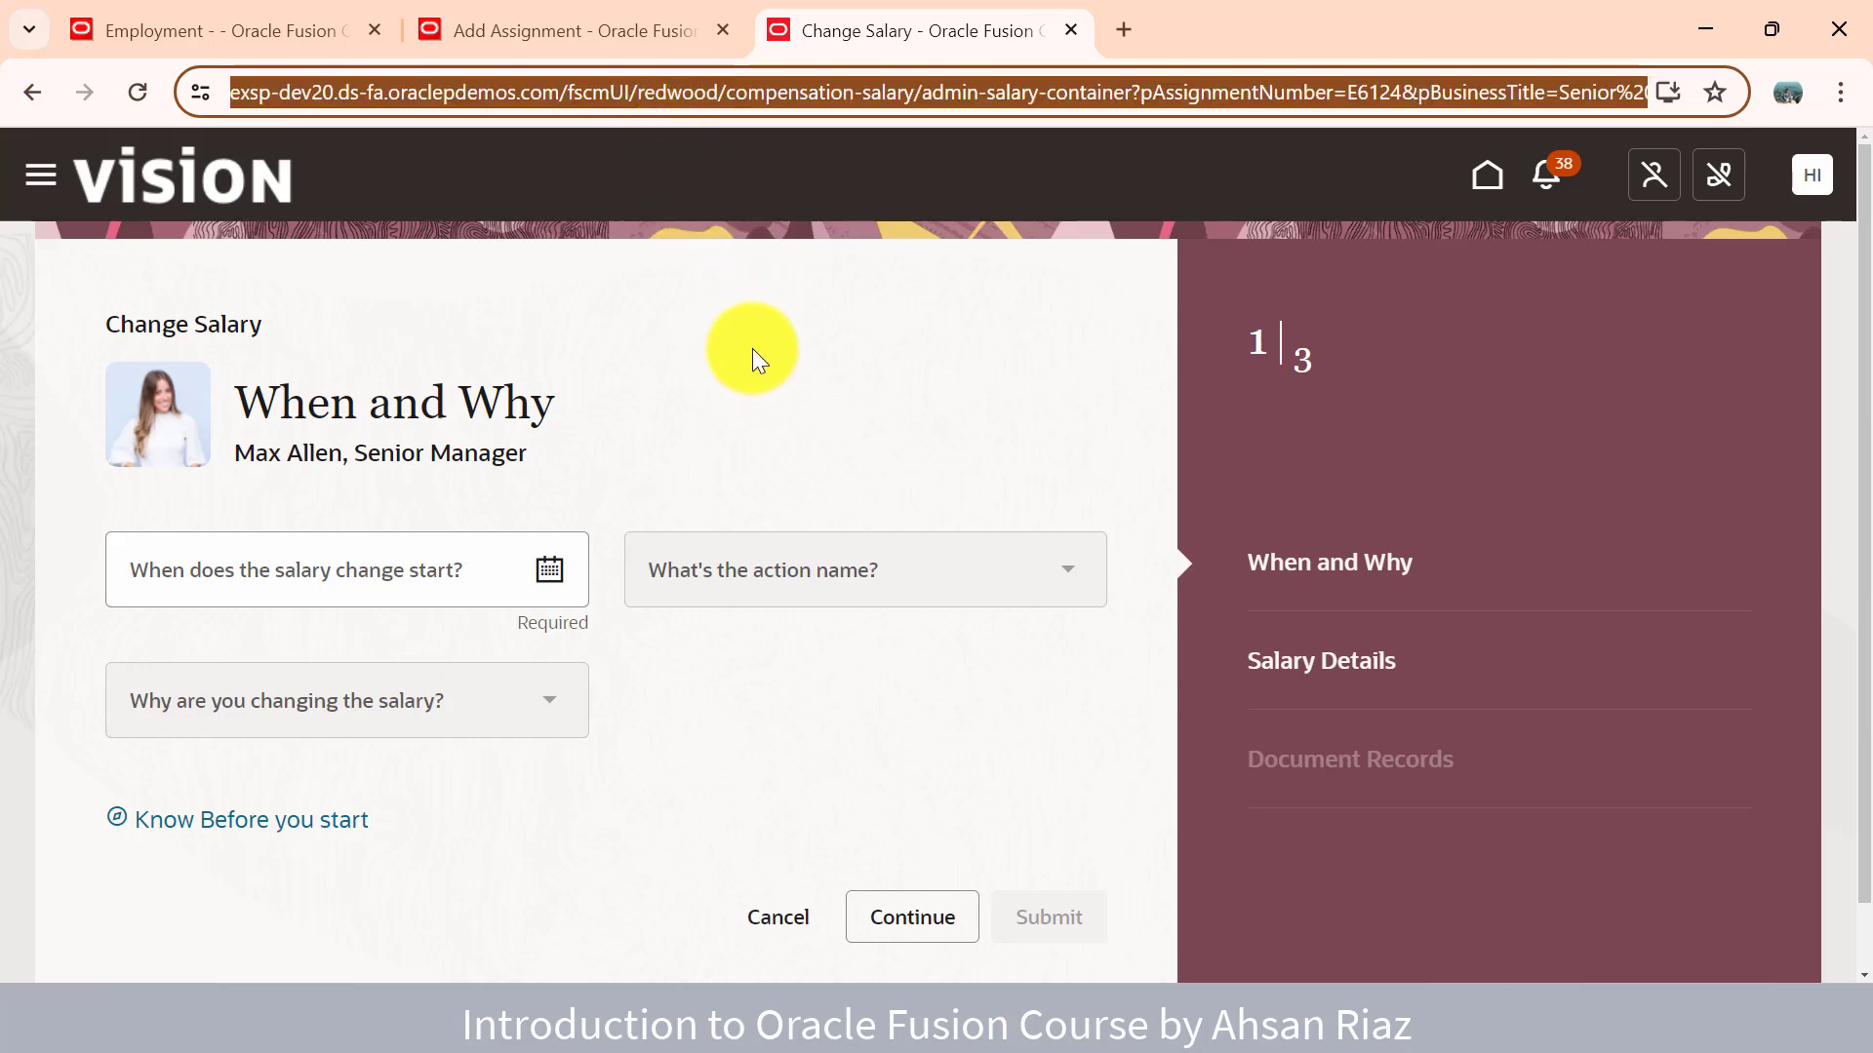
- Look over the classic Add Assignment page, then return to the Redwood Add Assignment tab
{"action": "left_click", "coordinate": [266, 24]}
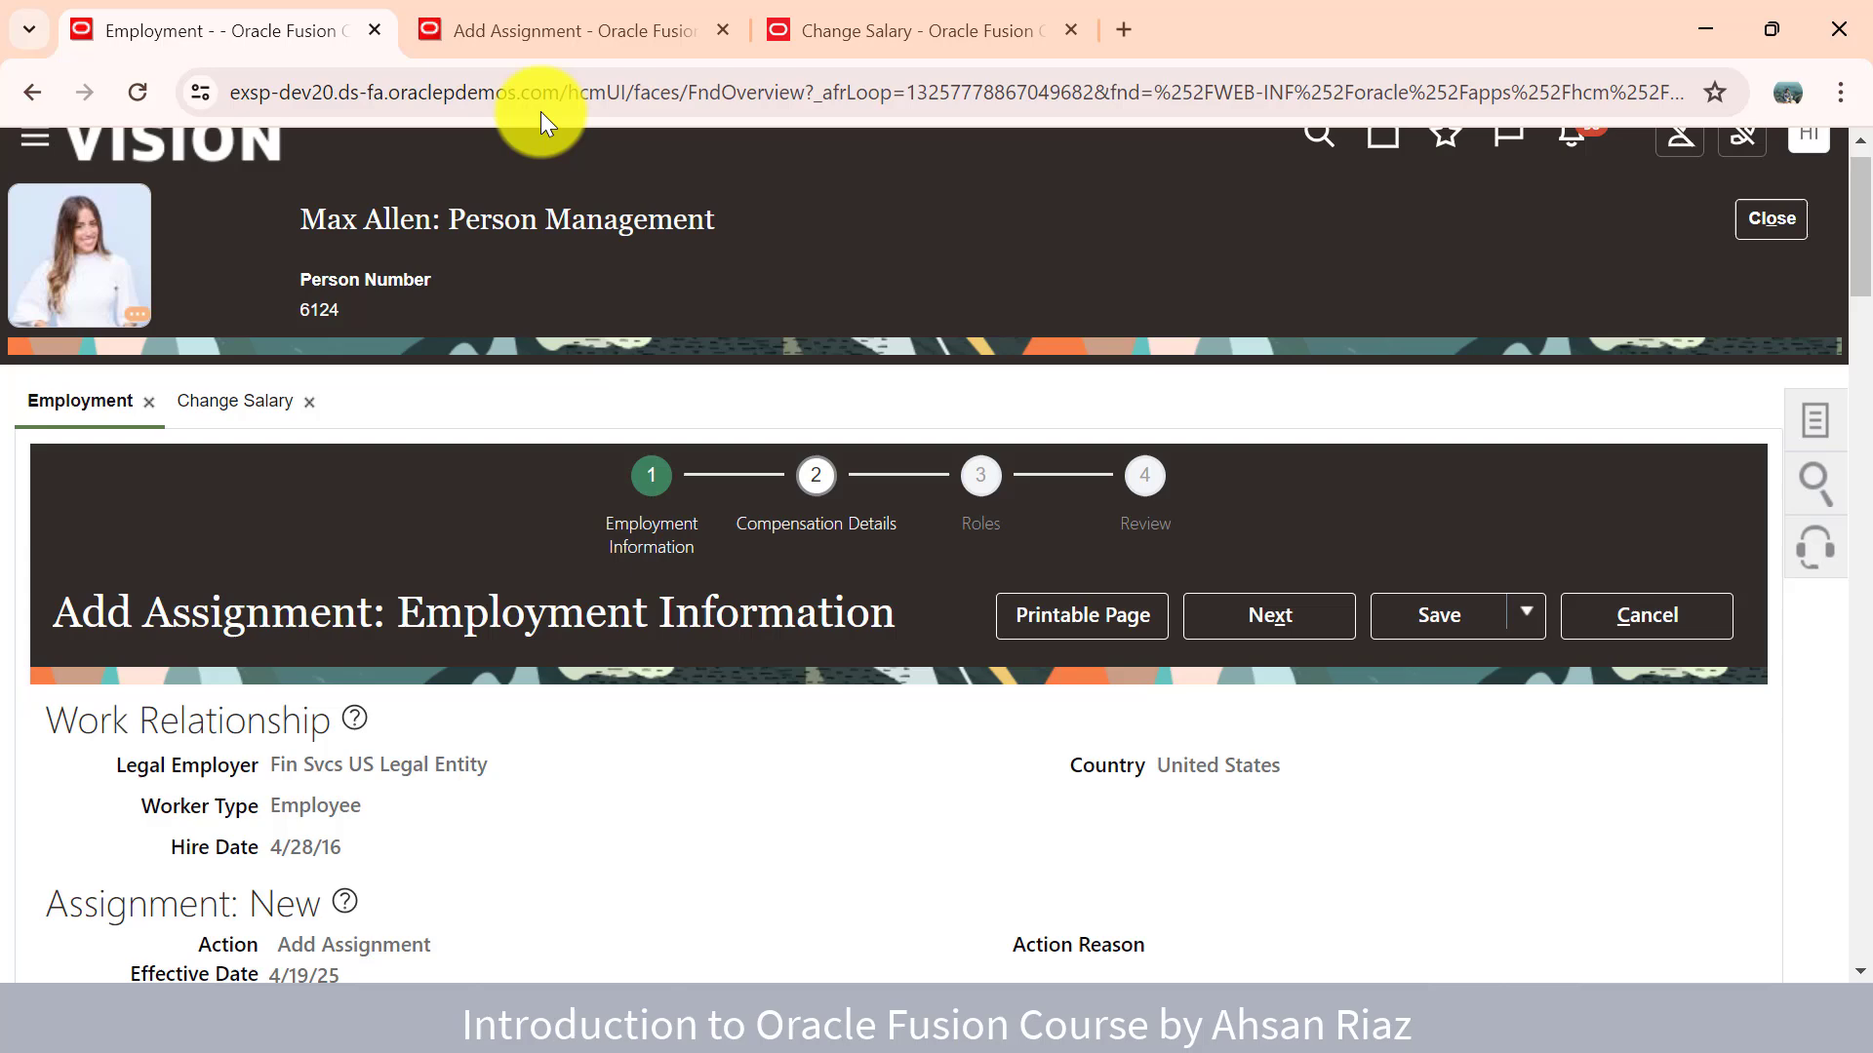
{"action": "left_click", "coordinate": [547, 39]}
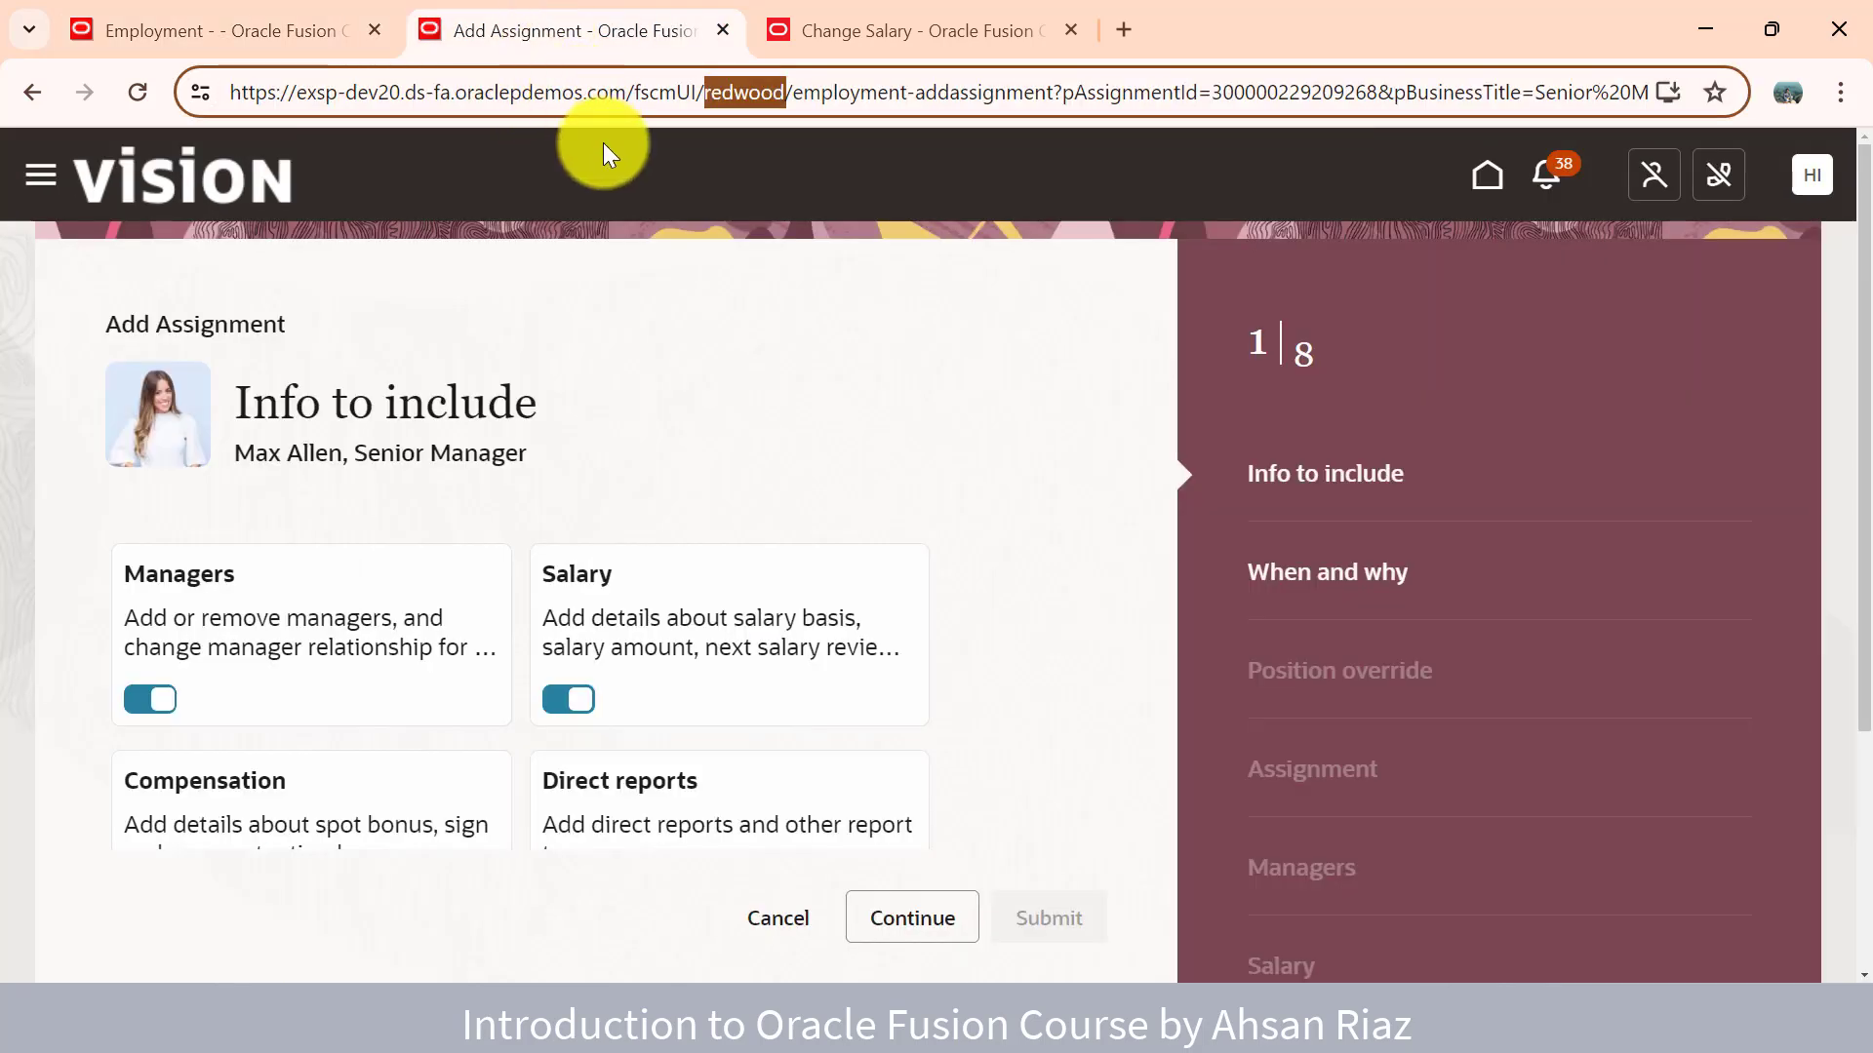